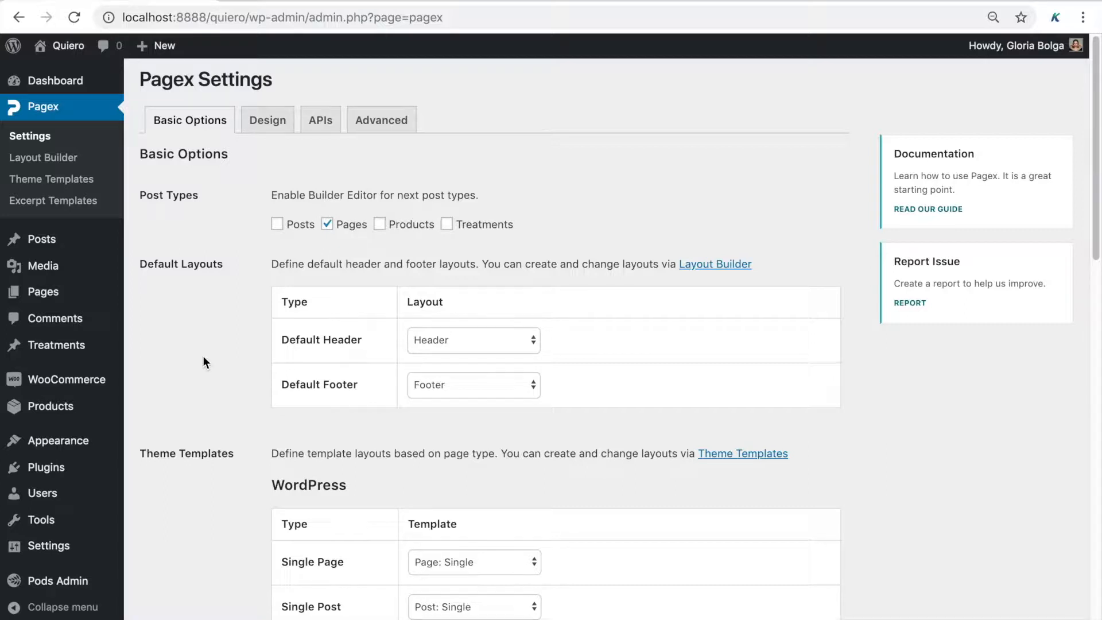
Go from the Pagex settings to the Quiero site's live homepage via the admin bar
click(79, 50)
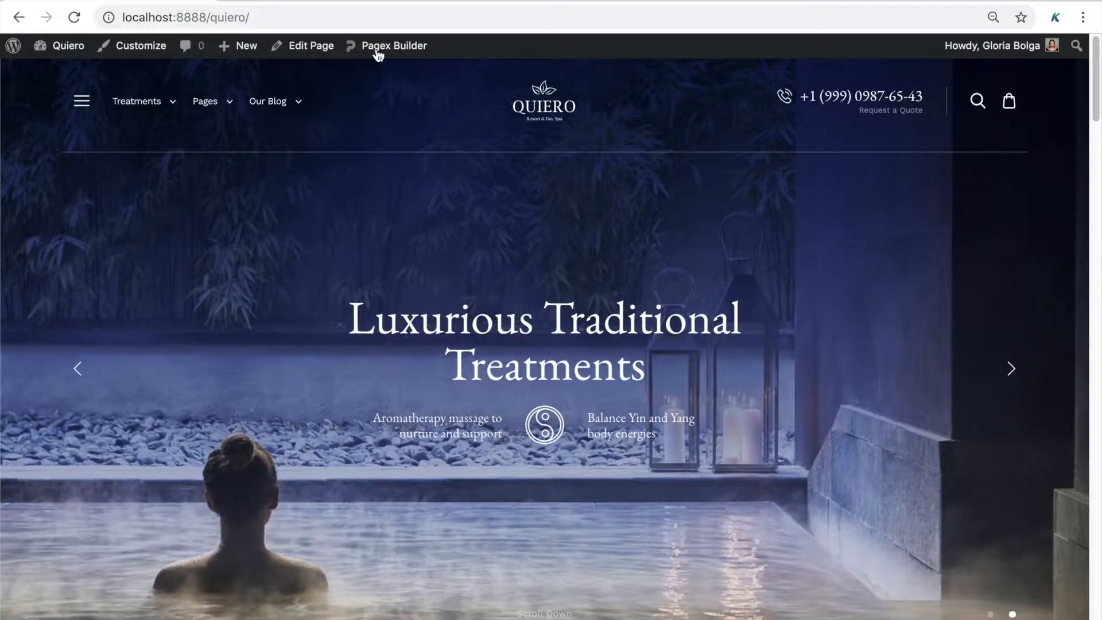
Open Pagex Builder's Post Template, previewing the Equilibrium Balance spa article
mouse_move(375, 49)
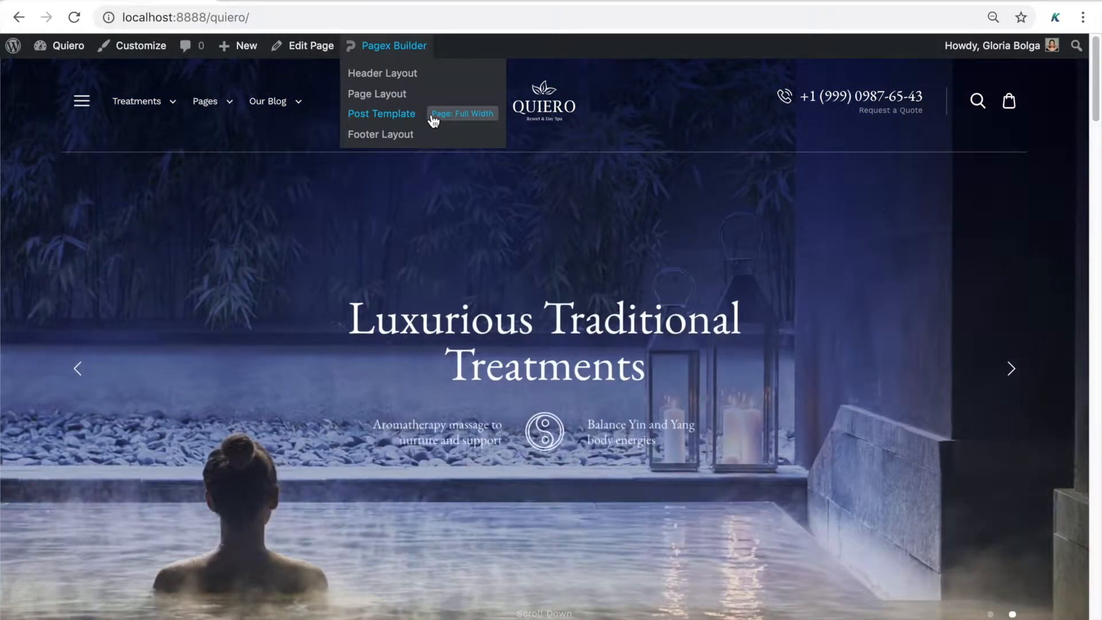
click(433, 115)
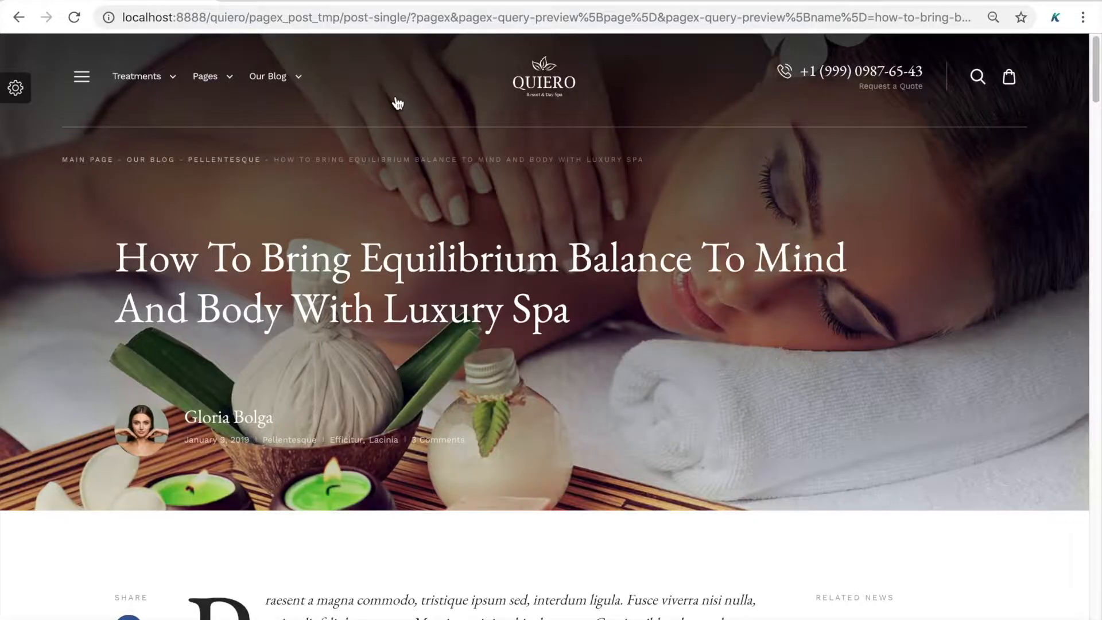
Scroll through the post template's title, article body and related news
mouse_move(377, 166)
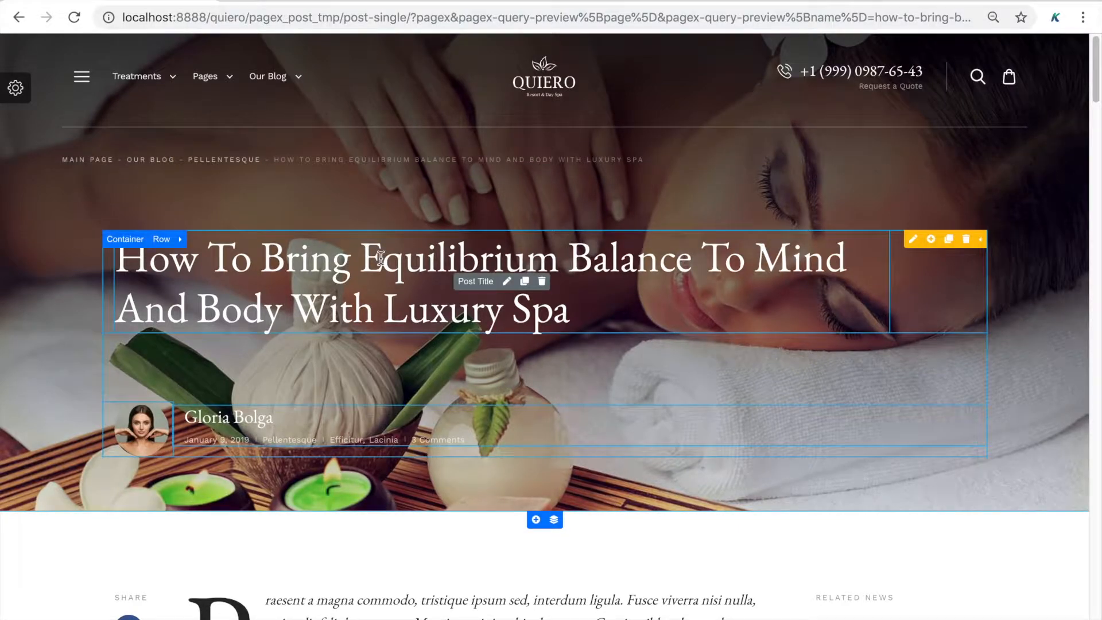
scroll(345, 421, down, 8)
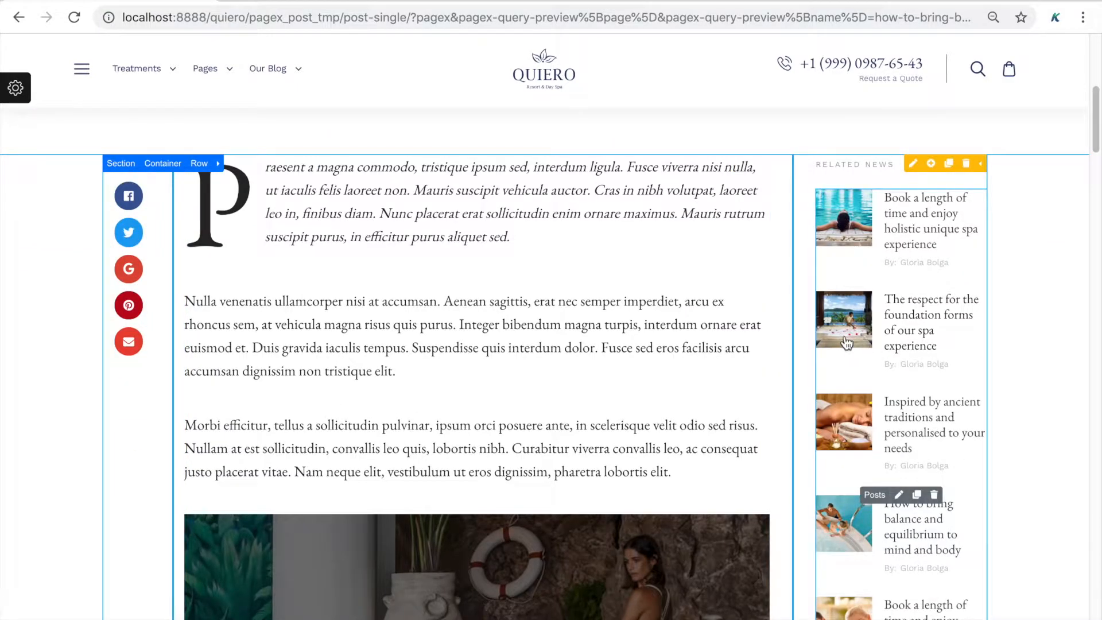
scroll(846, 343, up, 10)
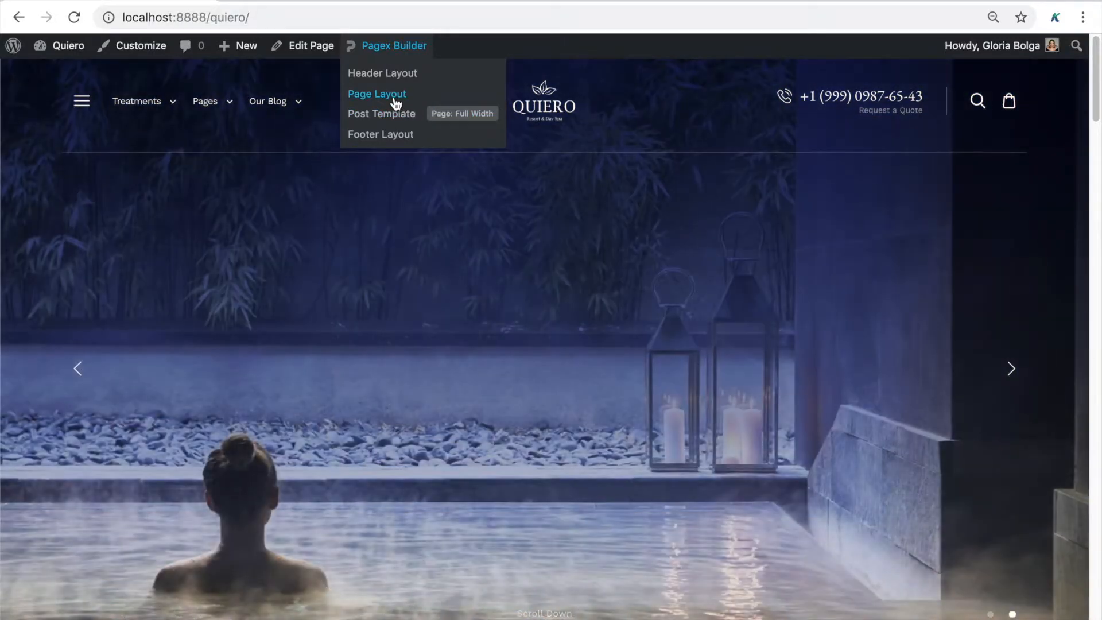
Open the home page's Page Layout in the builder and scroll to Harmony & Wellness
click(394, 99)
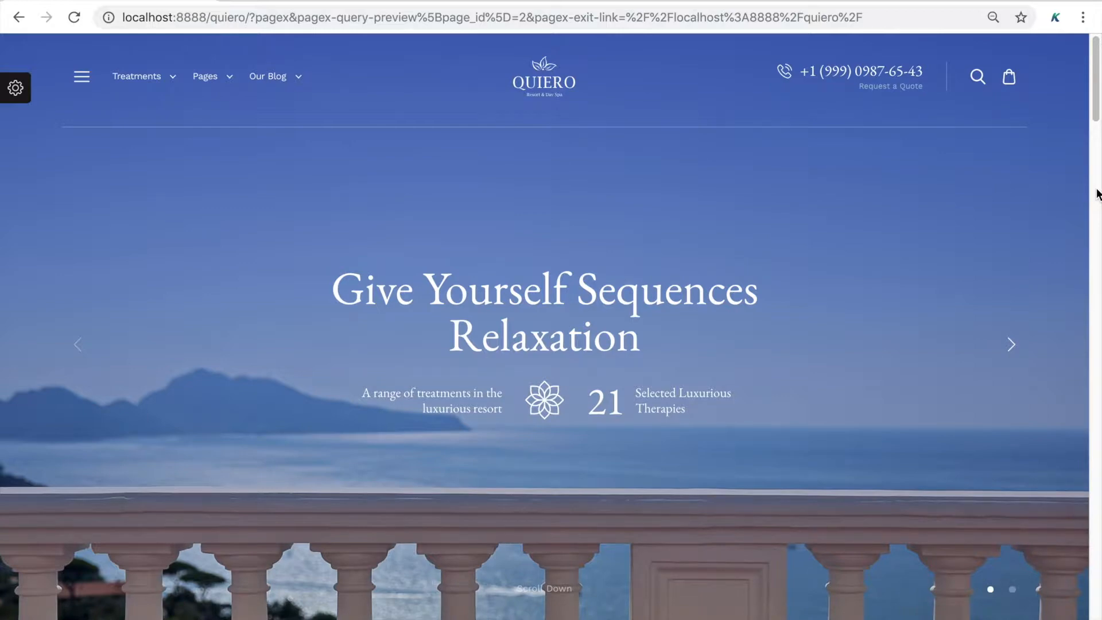
scroll(1097, 193, down, 10)
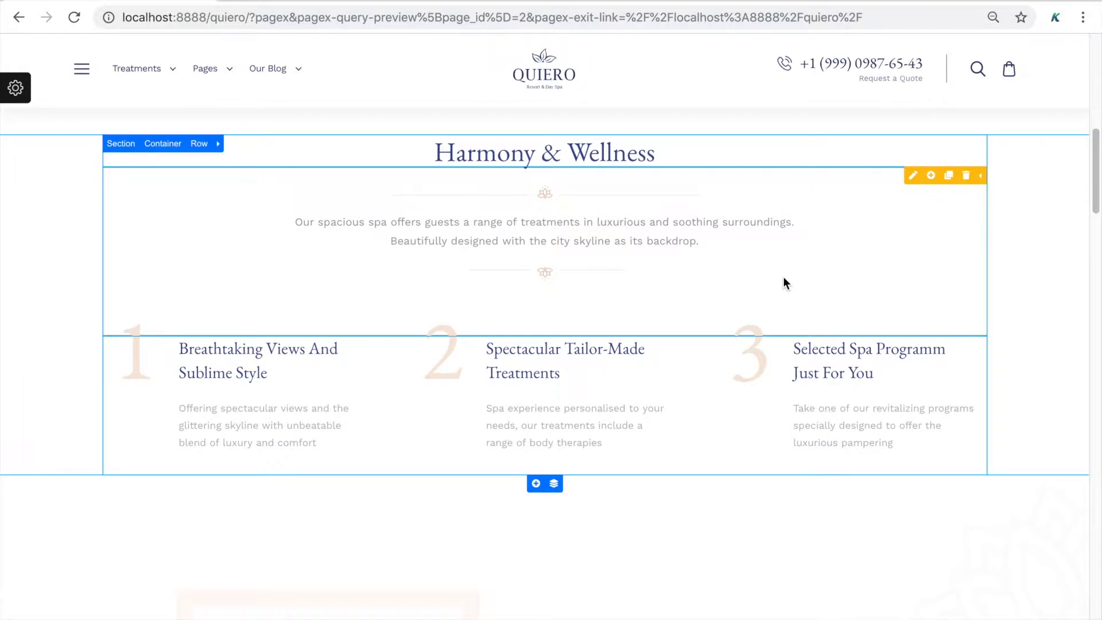
scroll(783, 276, up, 1)
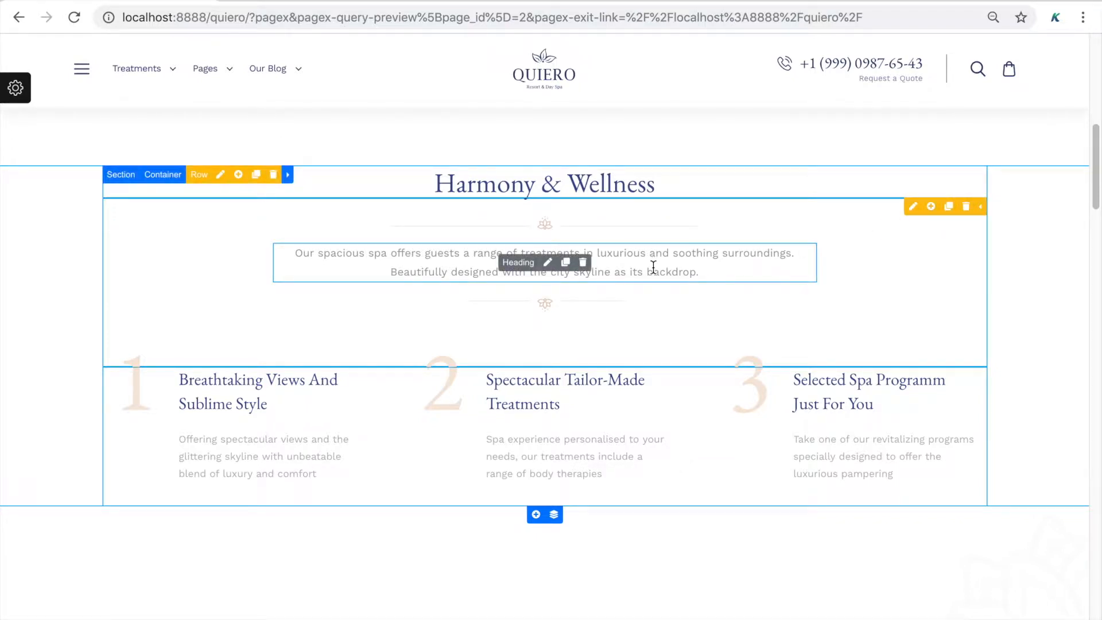
scroll(653, 266, down, 2)
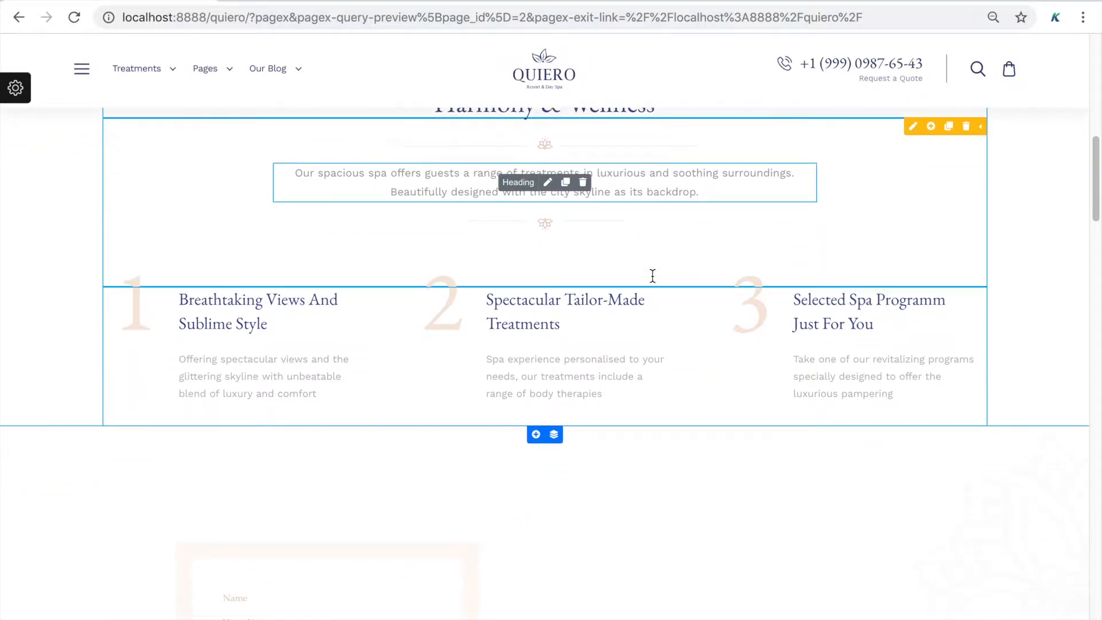
Add empty sections below the features, with a container holding three rows
click(535, 374)
click(535, 373)
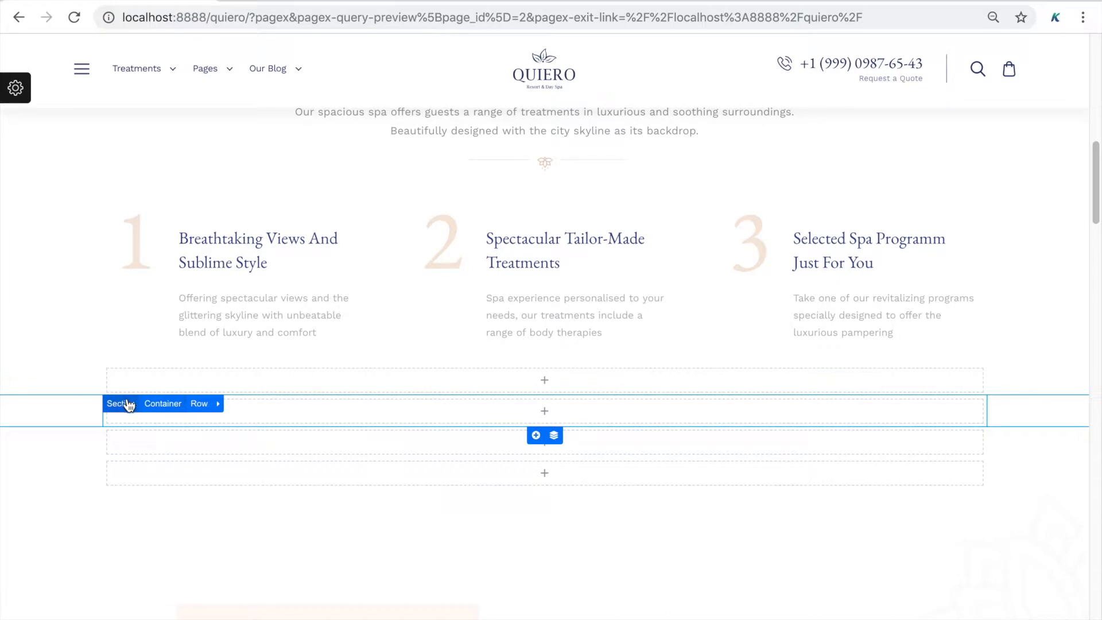
click(165, 404)
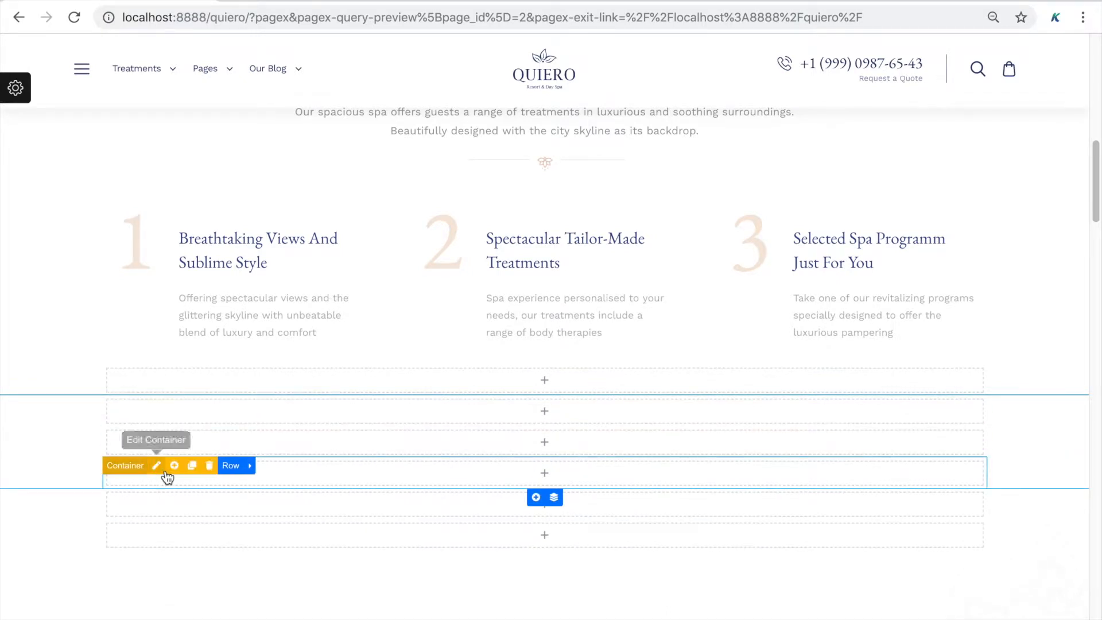
click(172, 470)
click(173, 466)
click(173, 466)
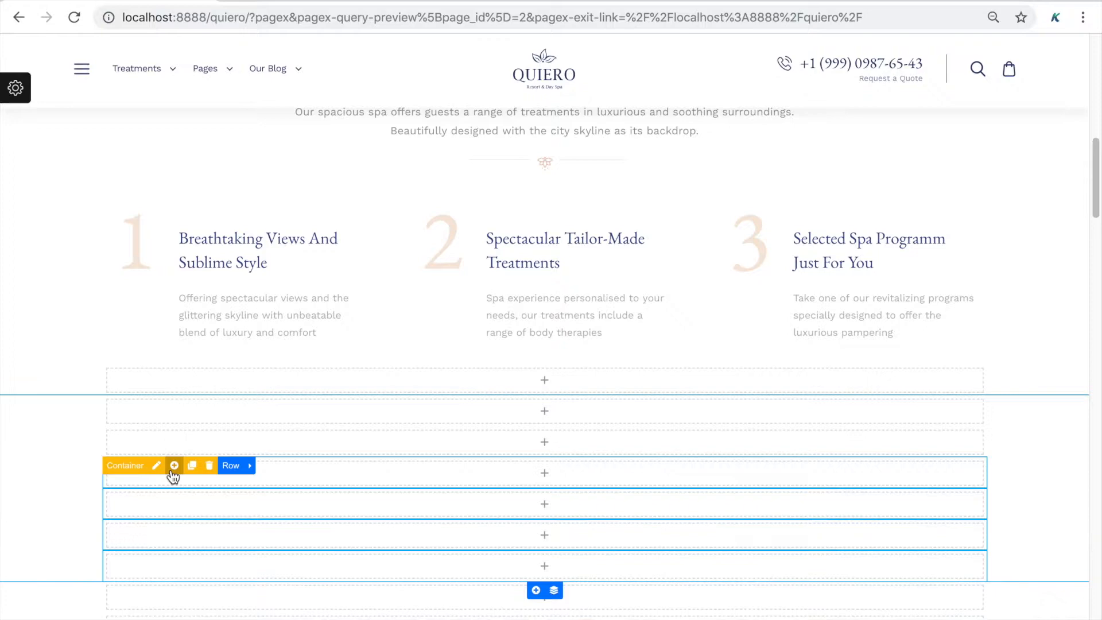
Split rows into three and two columns and add a two-column Inner Row in the right column
click(153, 528)
click(153, 528)
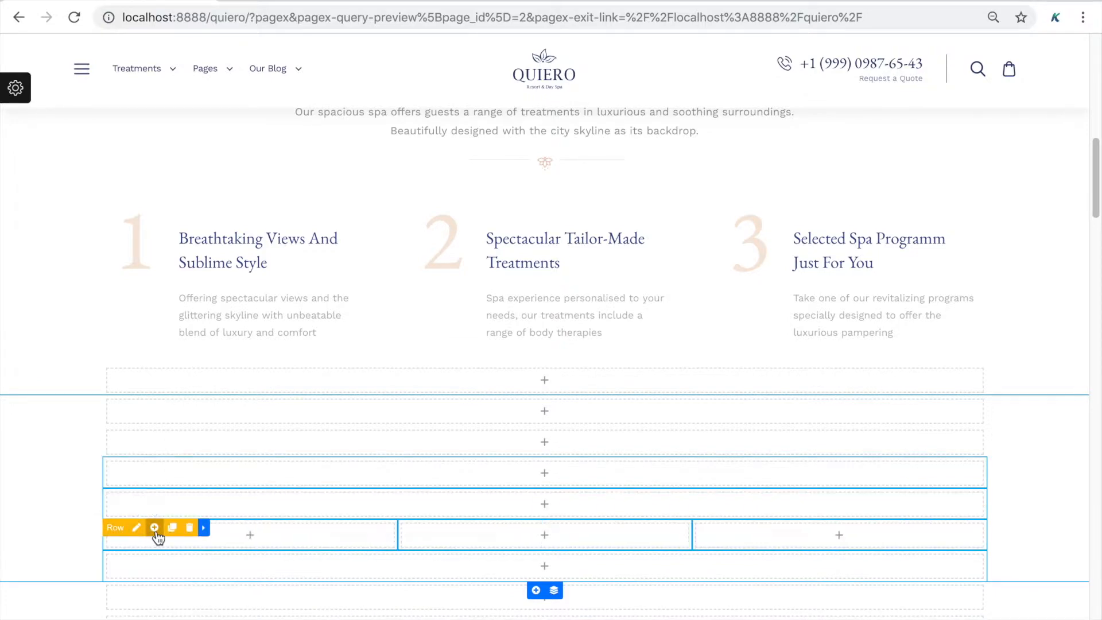
scroll(159, 538, down, 1)
click(154, 505)
click(765, 513)
text(inner)
click(177, 362)
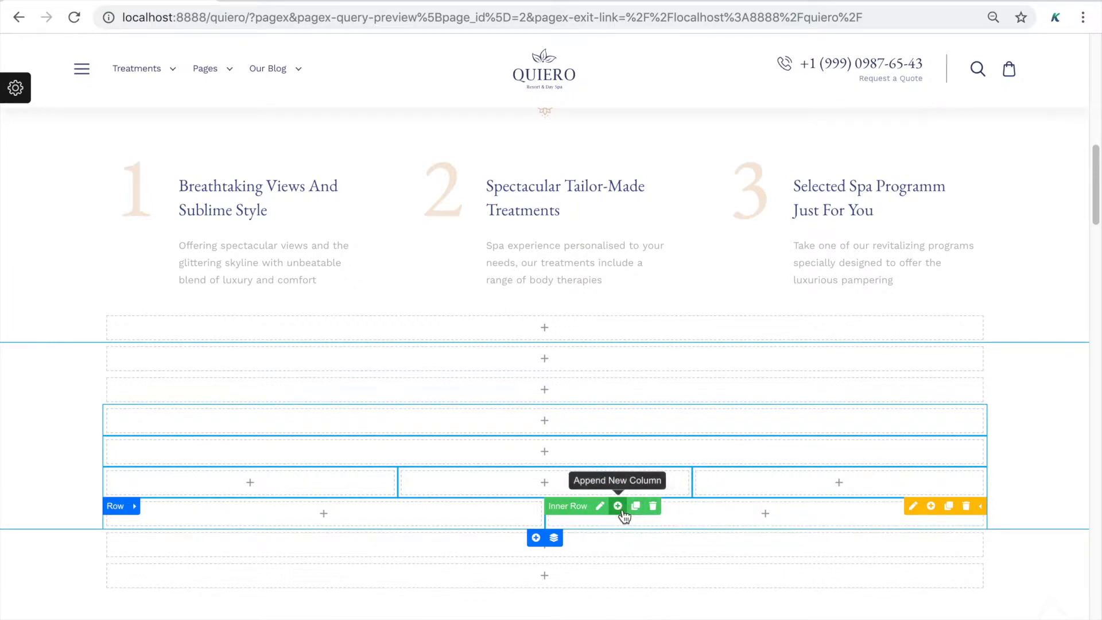
click(626, 510)
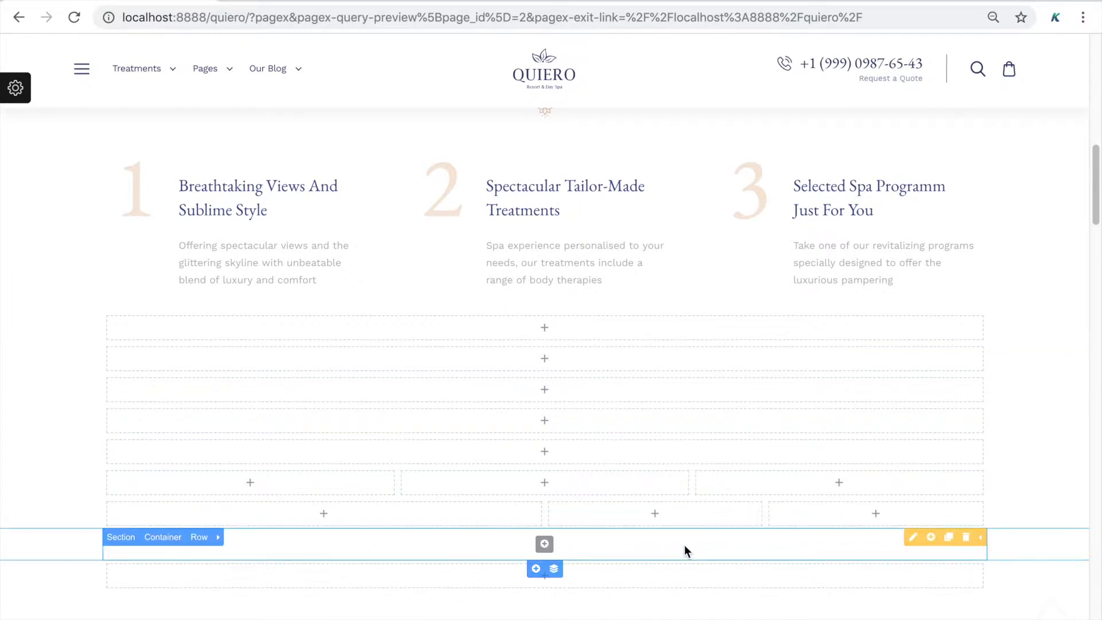
Move the middle column into the single-column row and the two-column row up to second place
drag(624, 486, 109, 417)
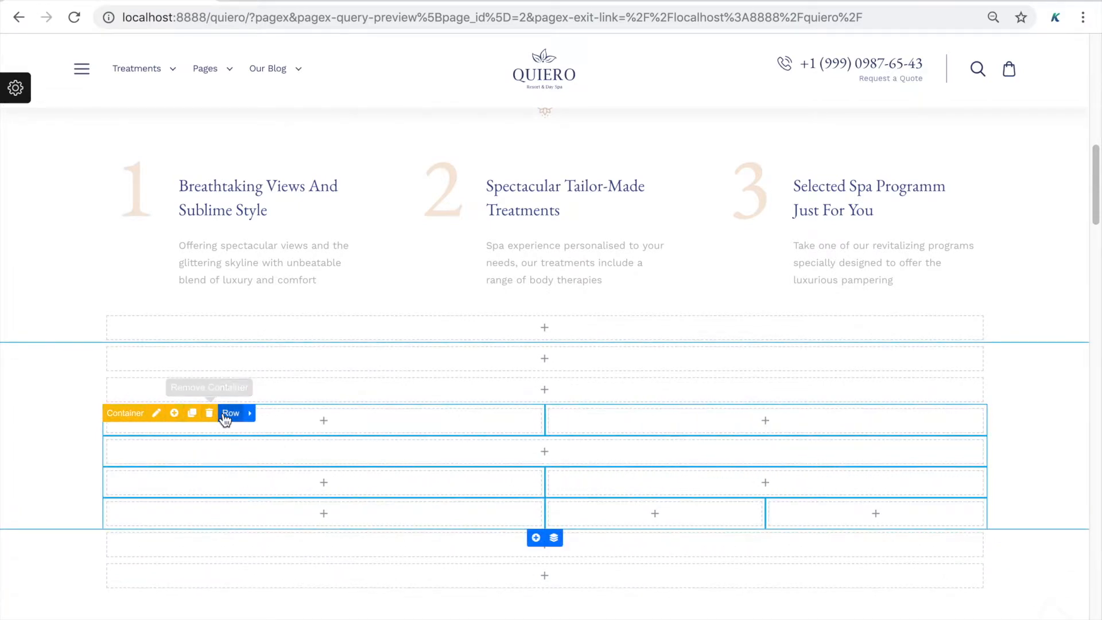
drag(164, 415, 123, 323)
scroll(124, 299, down, 1)
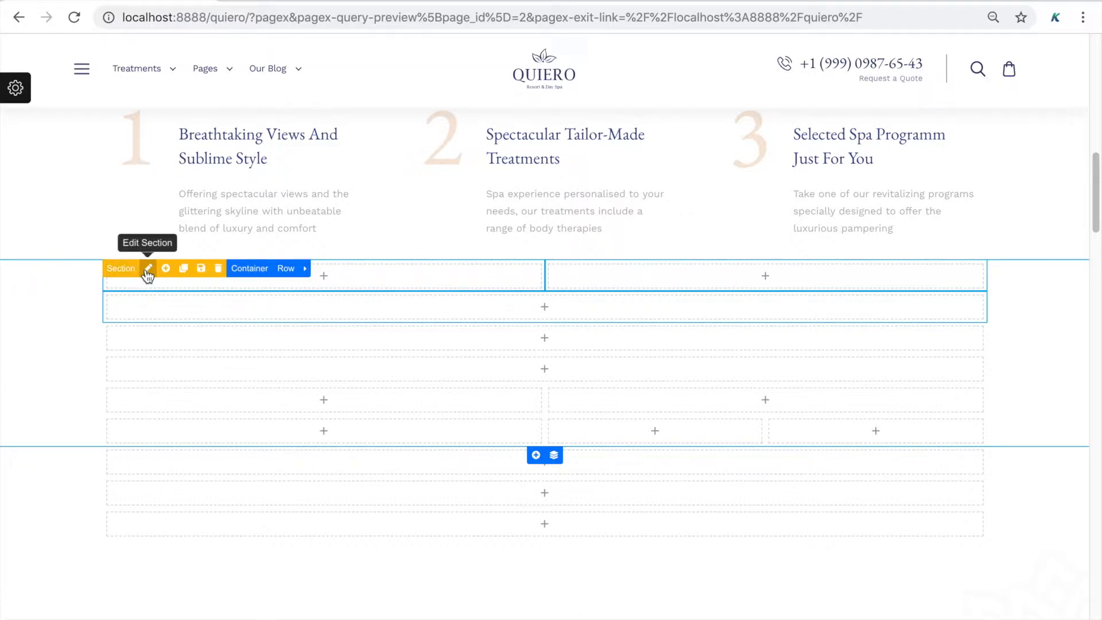
Open the new section's settings and keep its Position on Default
click(144, 268)
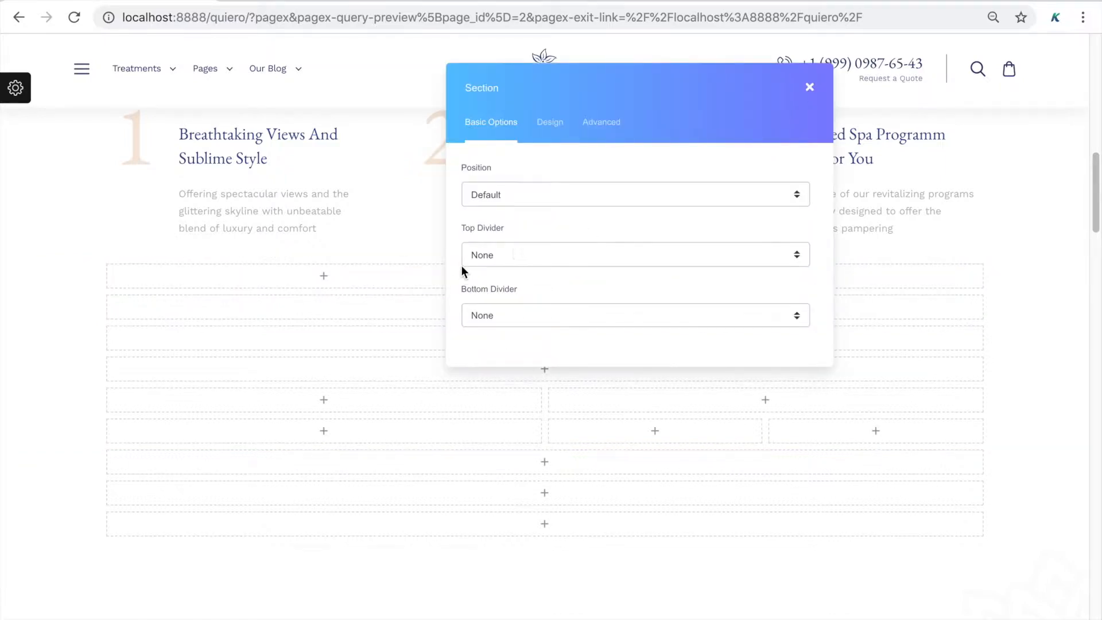
drag(577, 104, 716, 162)
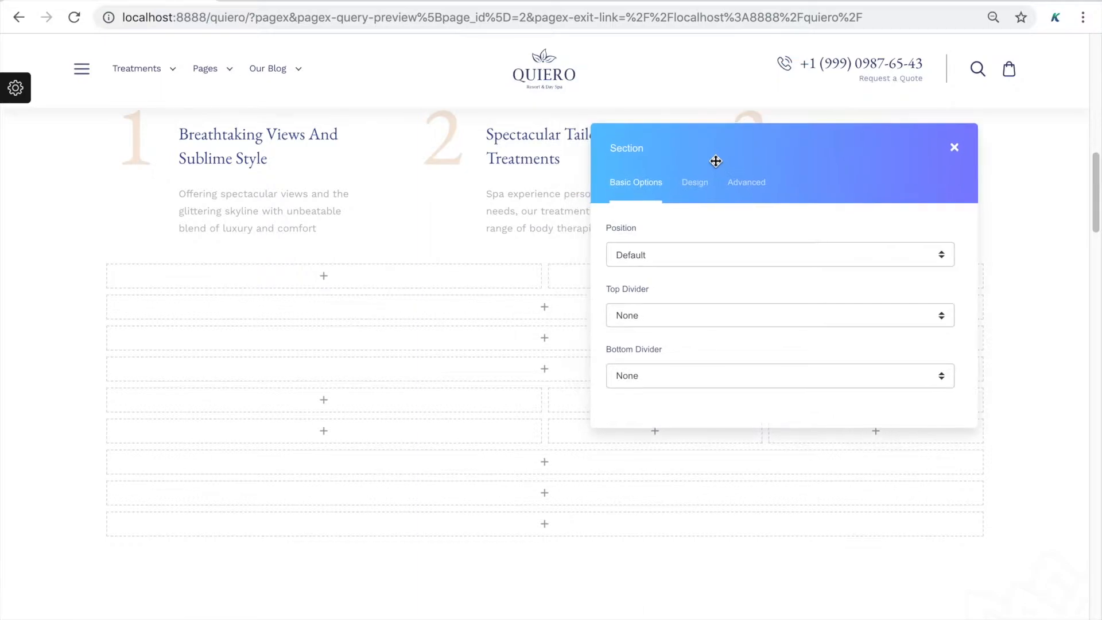
click(681, 257)
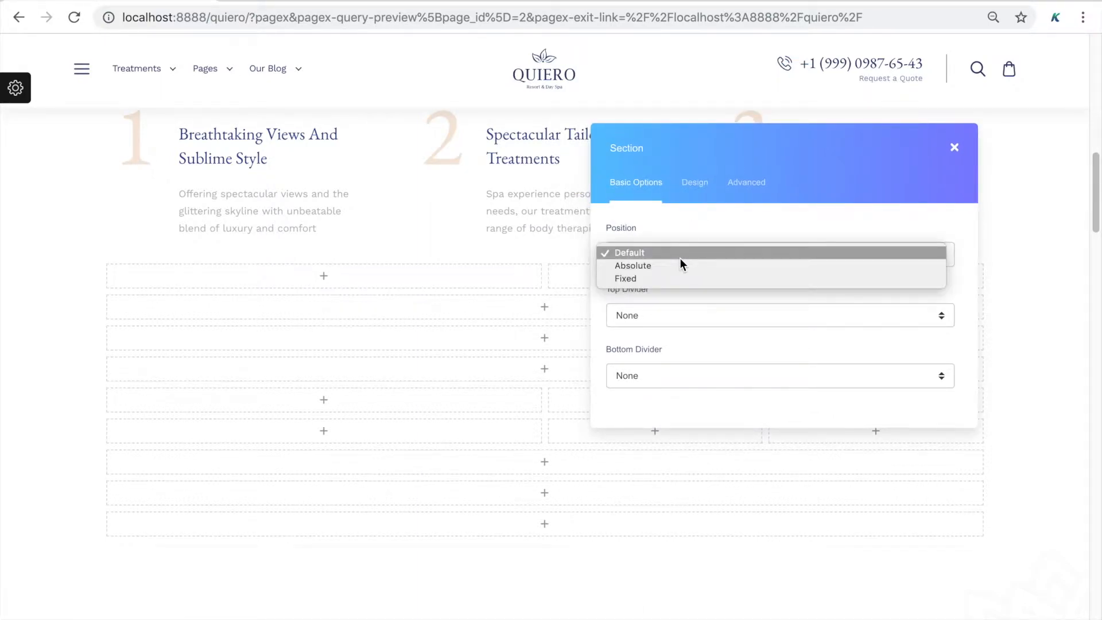
click(716, 215)
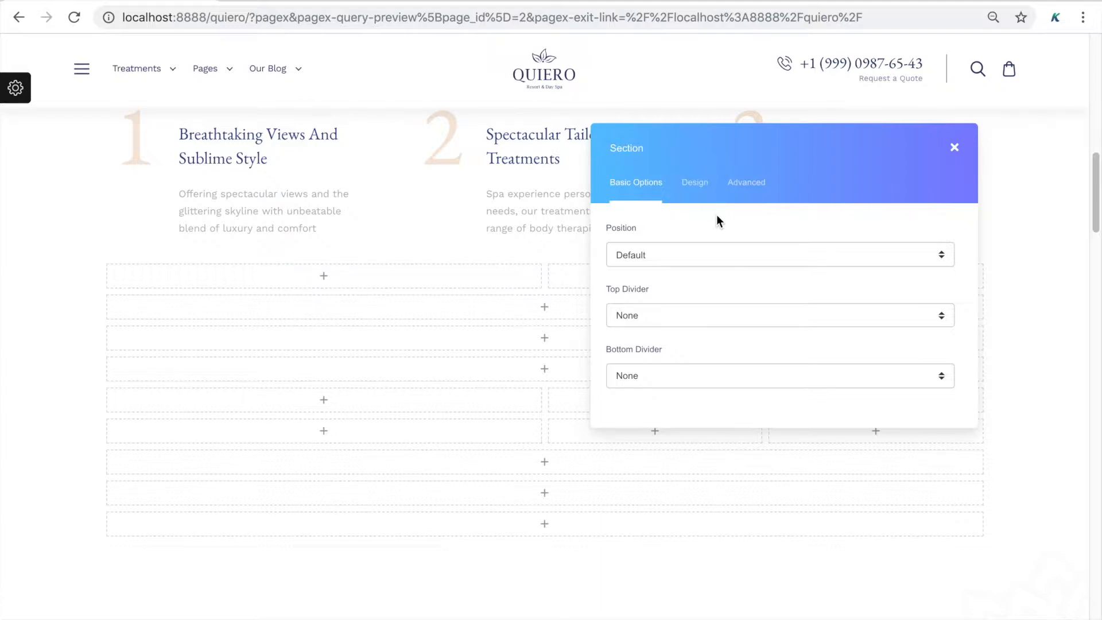
mouse_move(127, 273)
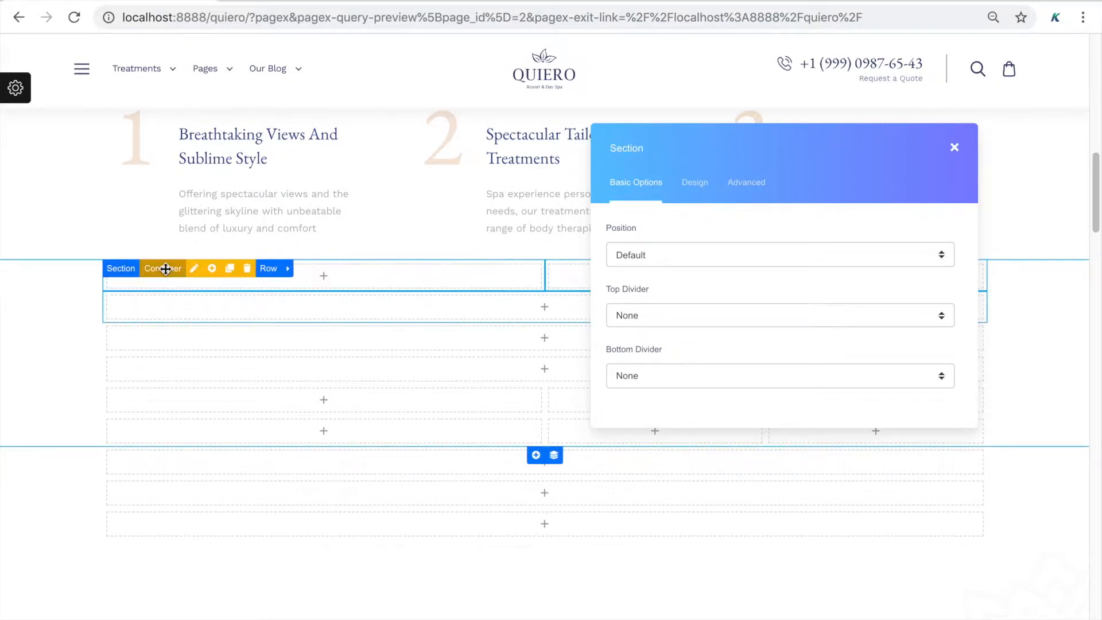
Toggle Fluid container on and off, leaving the container at its contained width
click(194, 269)
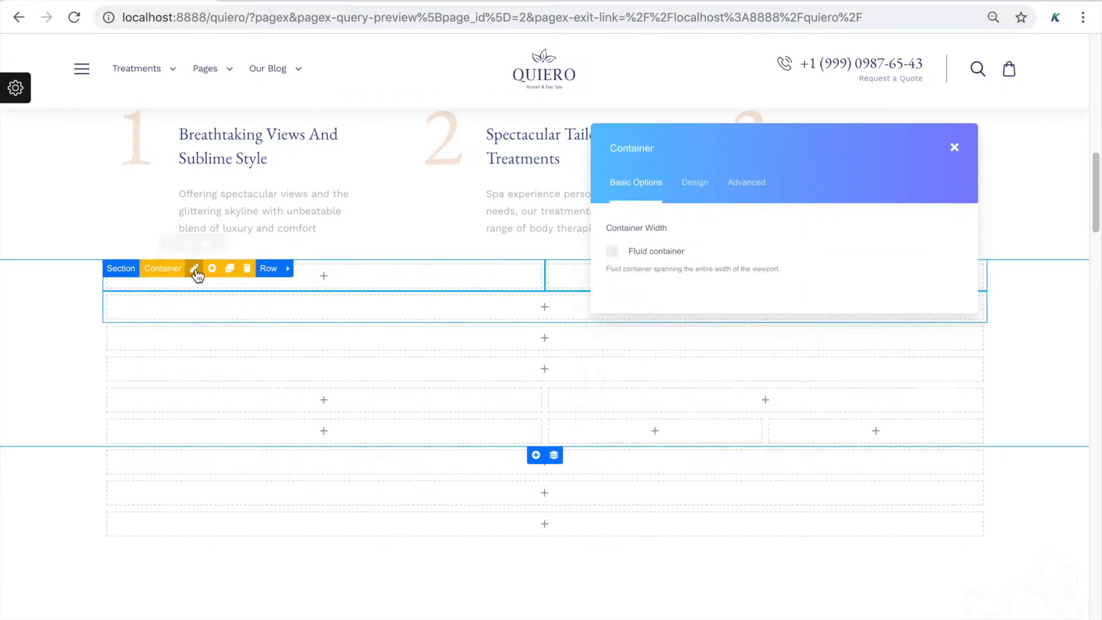
click(653, 255)
click(653, 256)
click(653, 256)
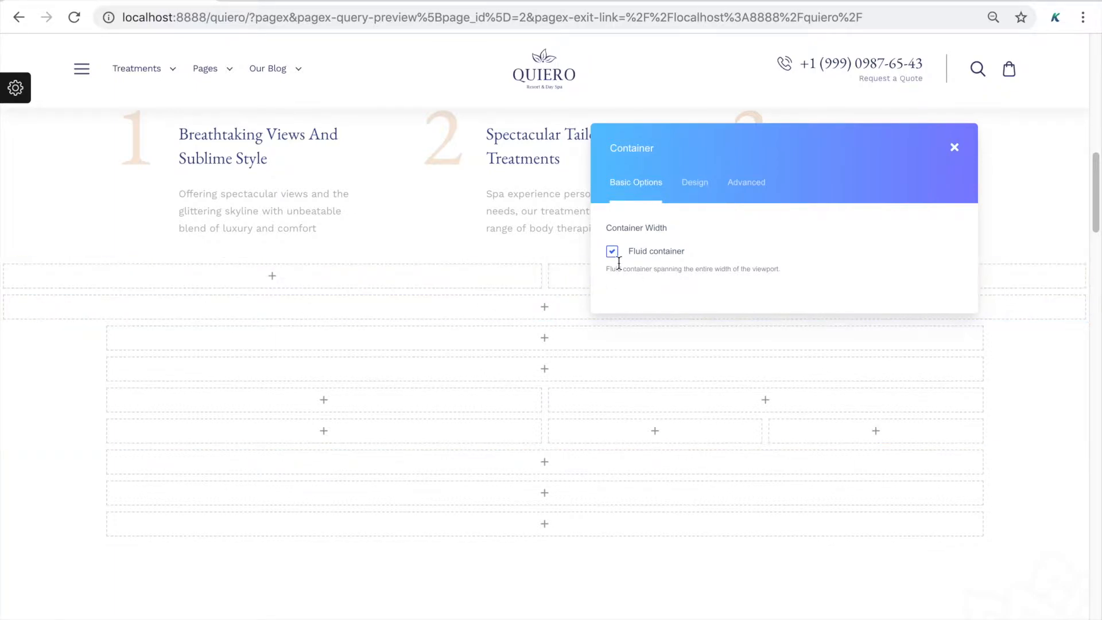
click(651, 248)
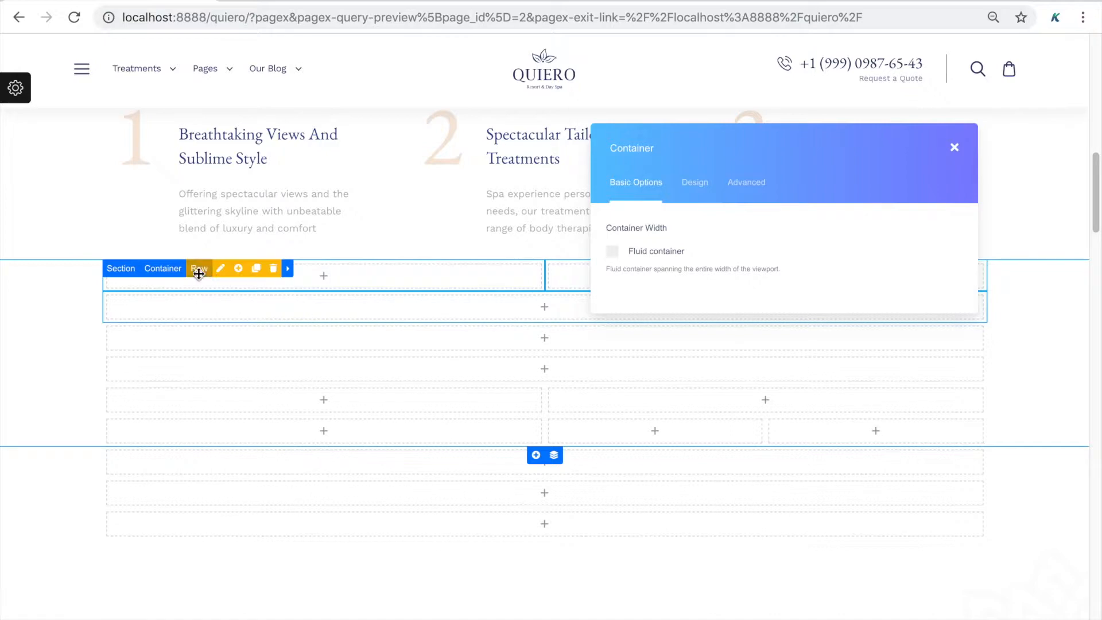
Try the row's No Gutters option, then restore the column gutters
click(219, 273)
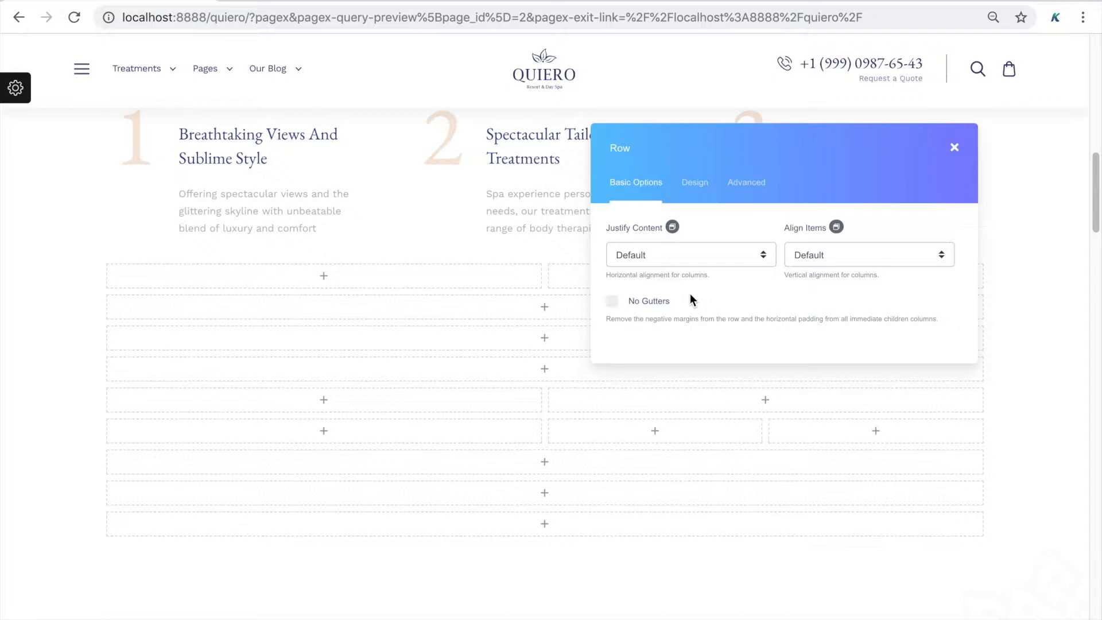
click(659, 308)
click(658, 308)
click(658, 308)
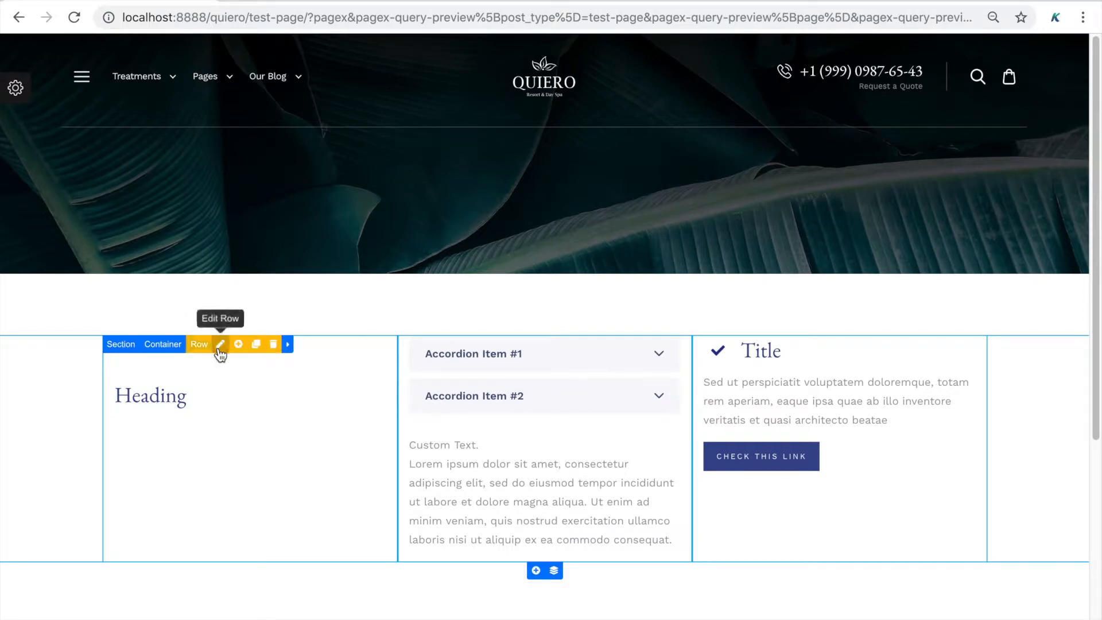
On the test page row, try Align Items top, center and bottom, then reset to Default
click(217, 345)
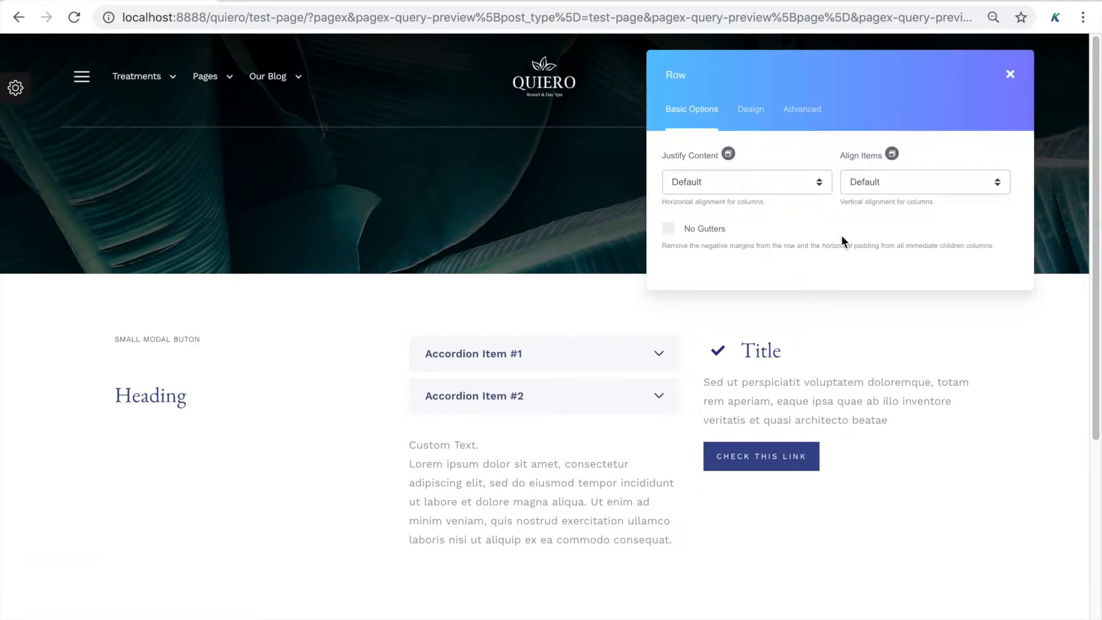
click(900, 183)
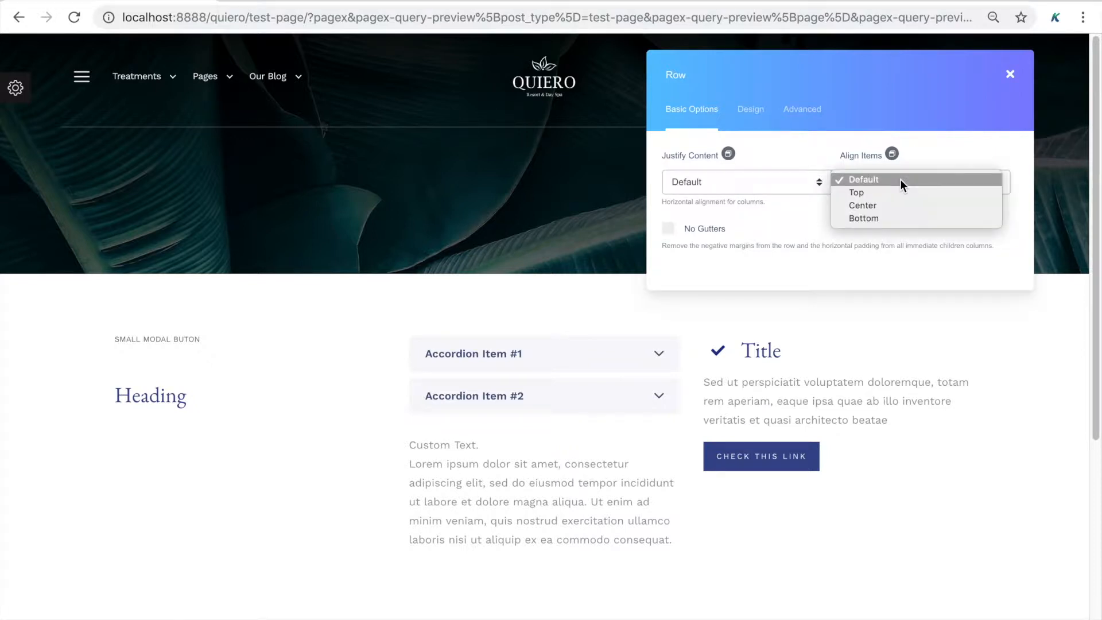
click(896, 193)
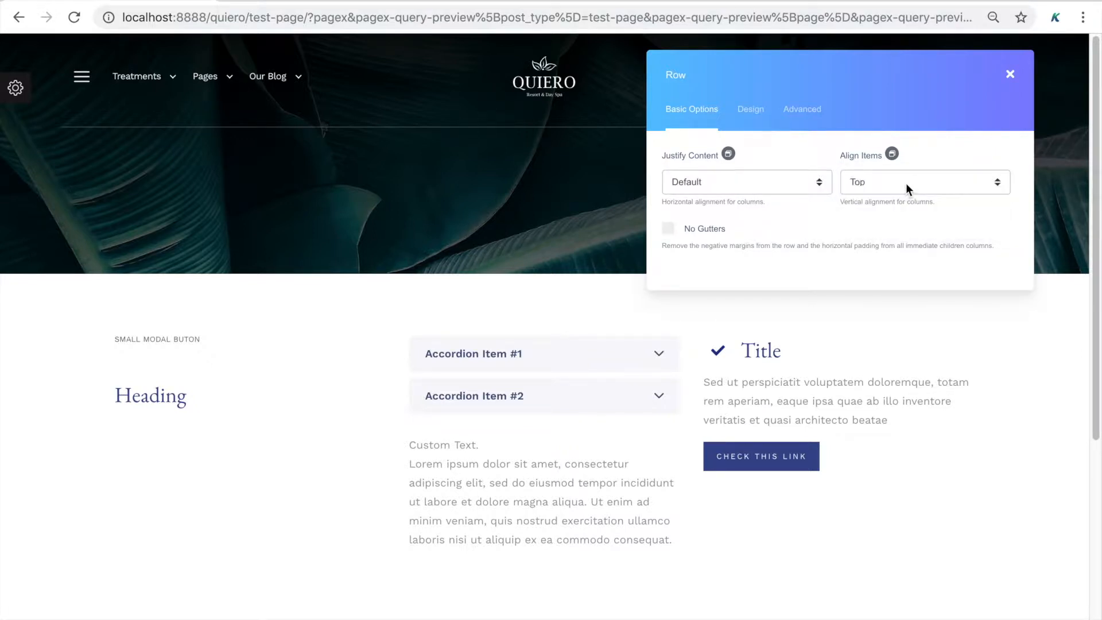
click(905, 185)
click(903, 191)
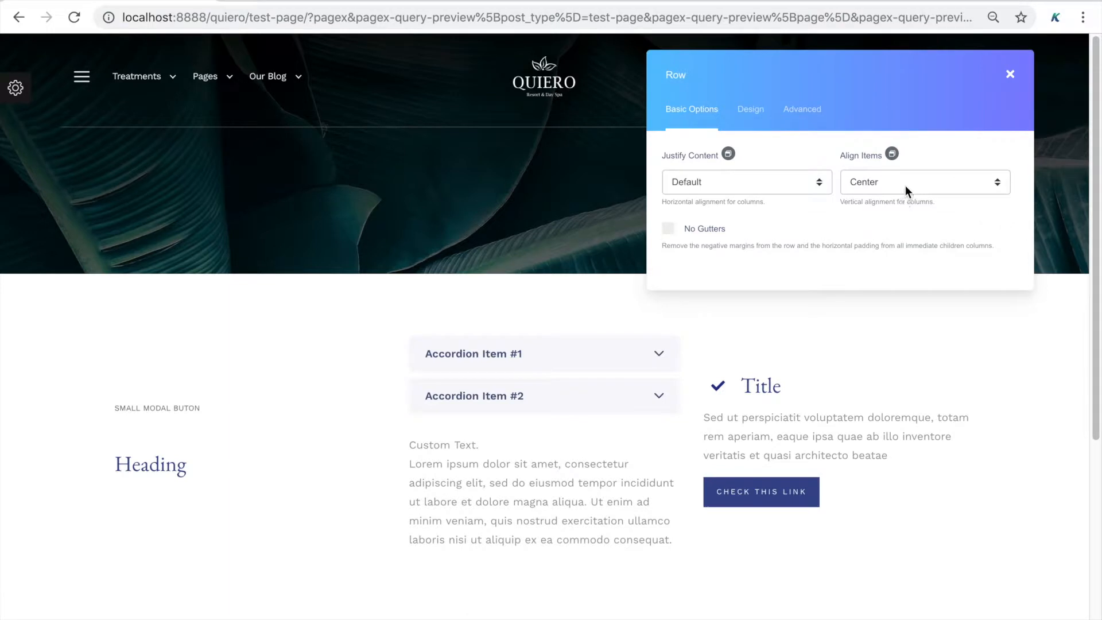
click(904, 185)
click(904, 192)
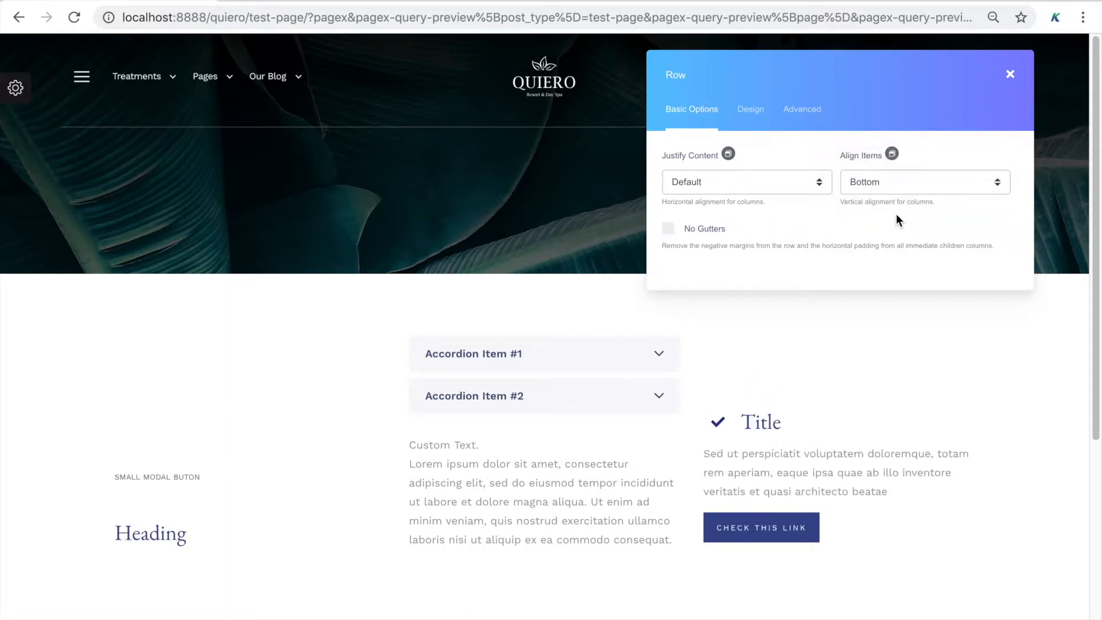
click(895, 185)
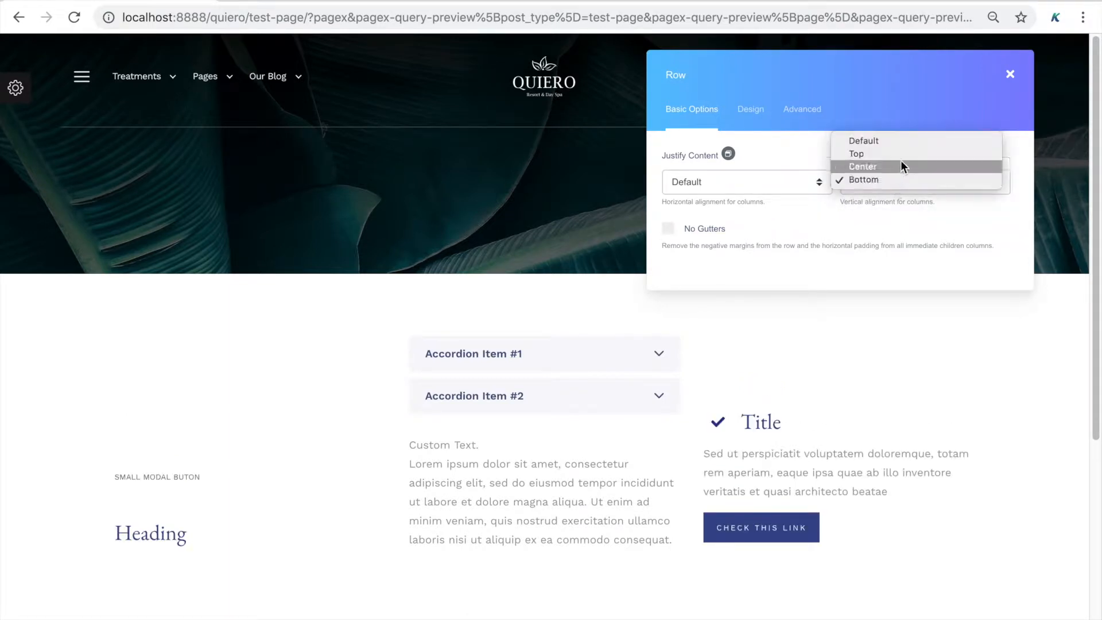
click(902, 140)
Try Justify Content Center, Right and Between, reset it to Default, and close the row settings
click(786, 184)
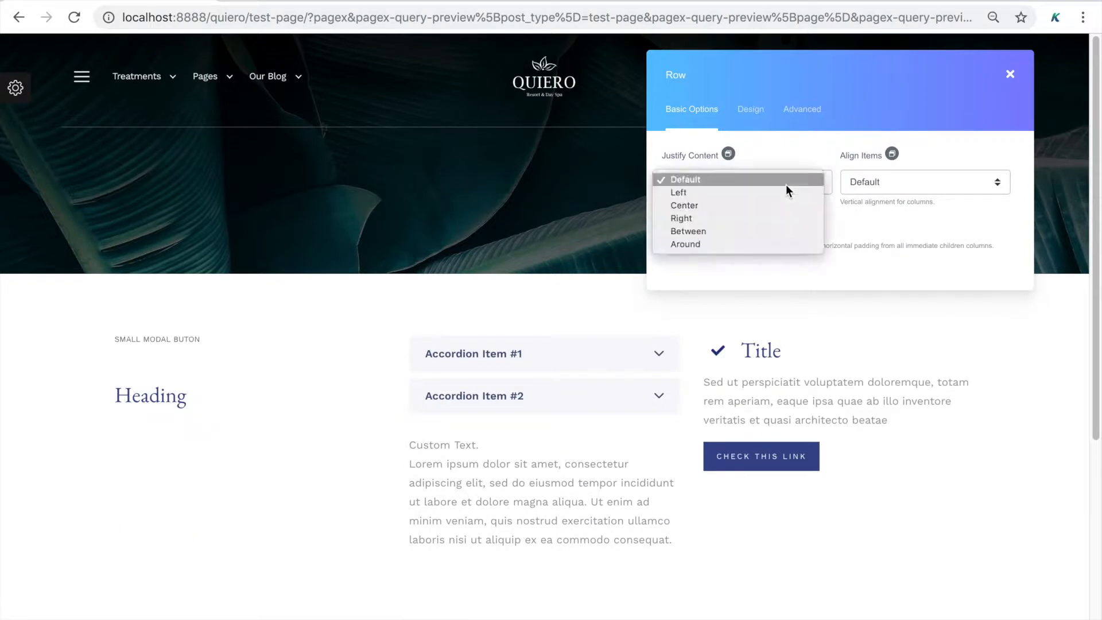
click(784, 205)
click(781, 183)
click(777, 198)
click(782, 188)
click(784, 194)
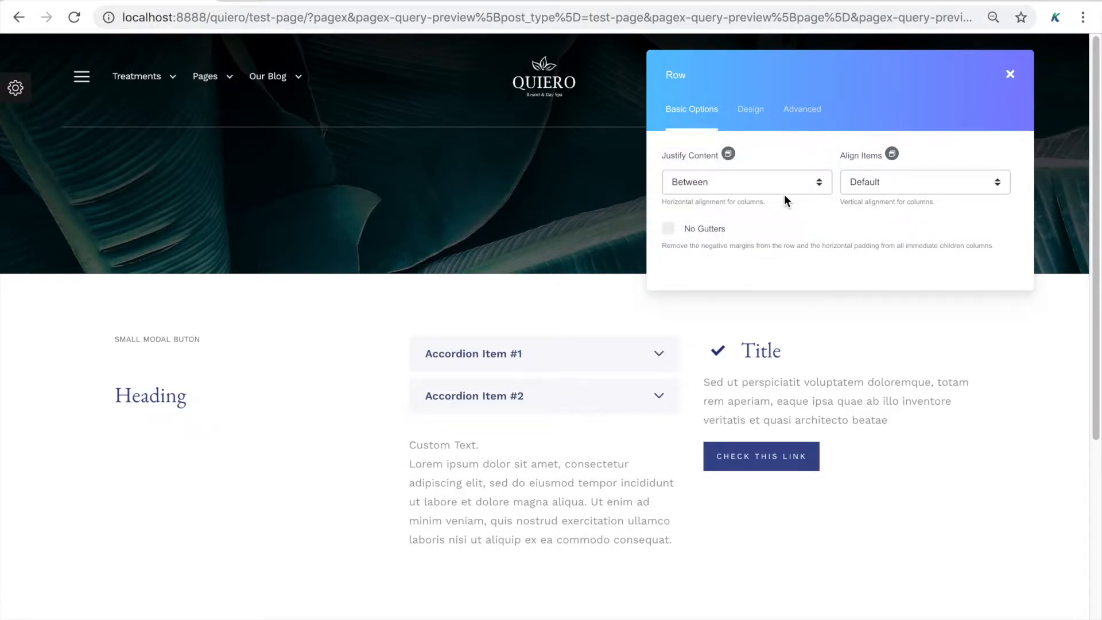
click(784, 183)
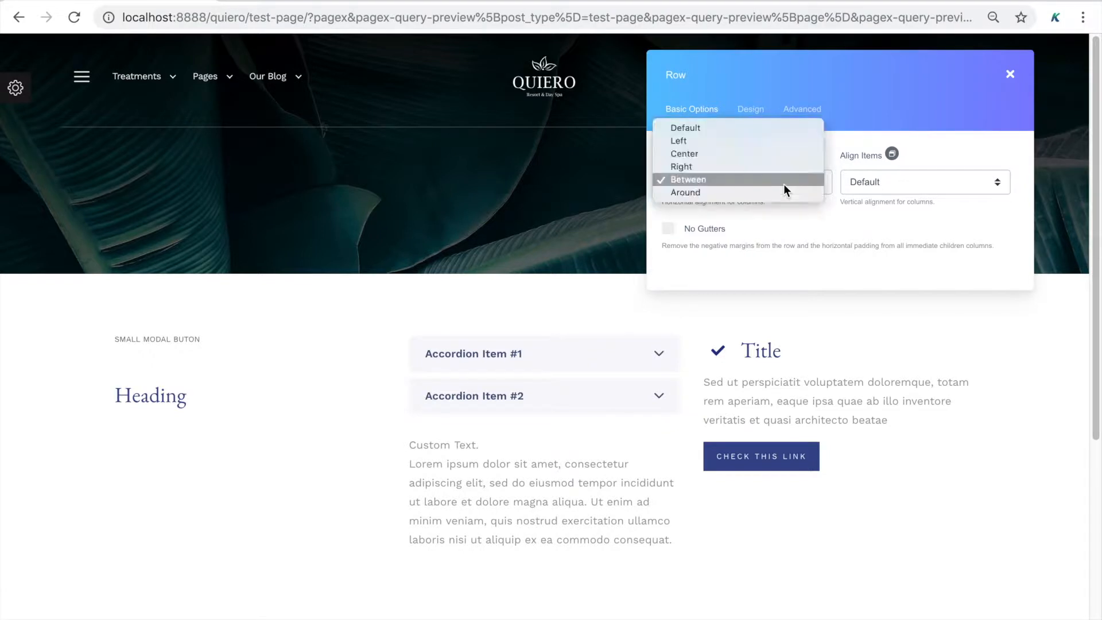
click(791, 129)
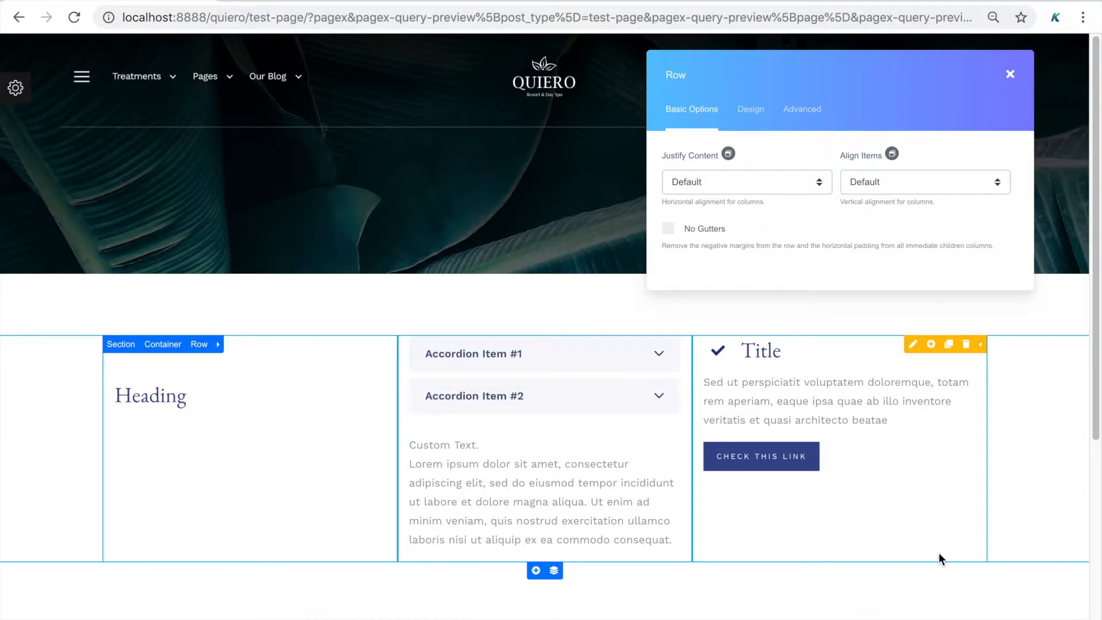
click(1009, 74)
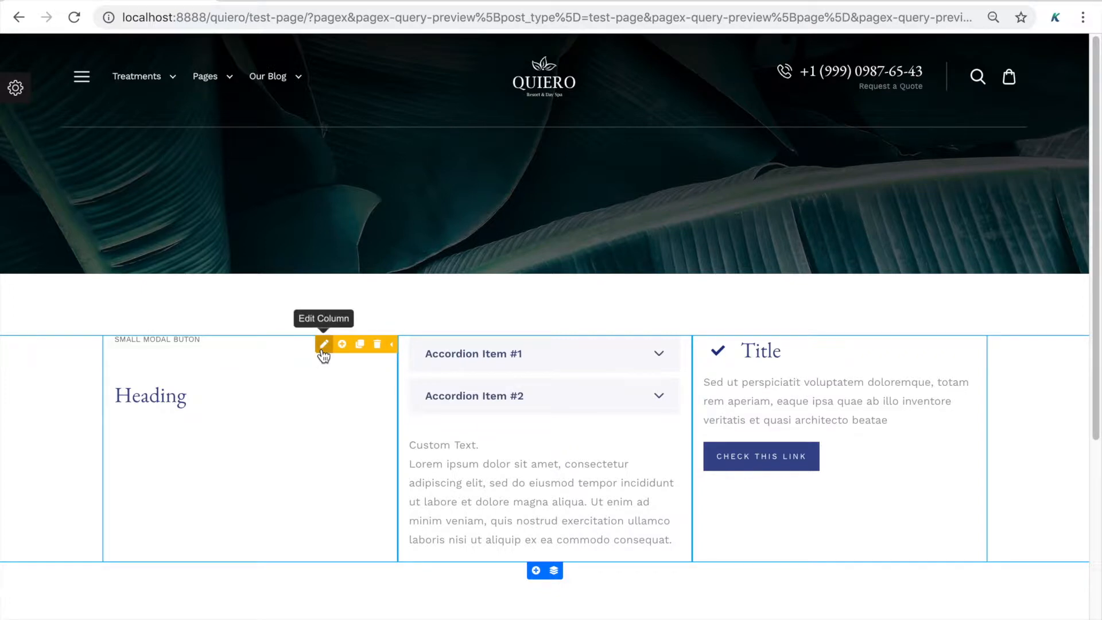
Set the Heading column's width to 3
click(323, 351)
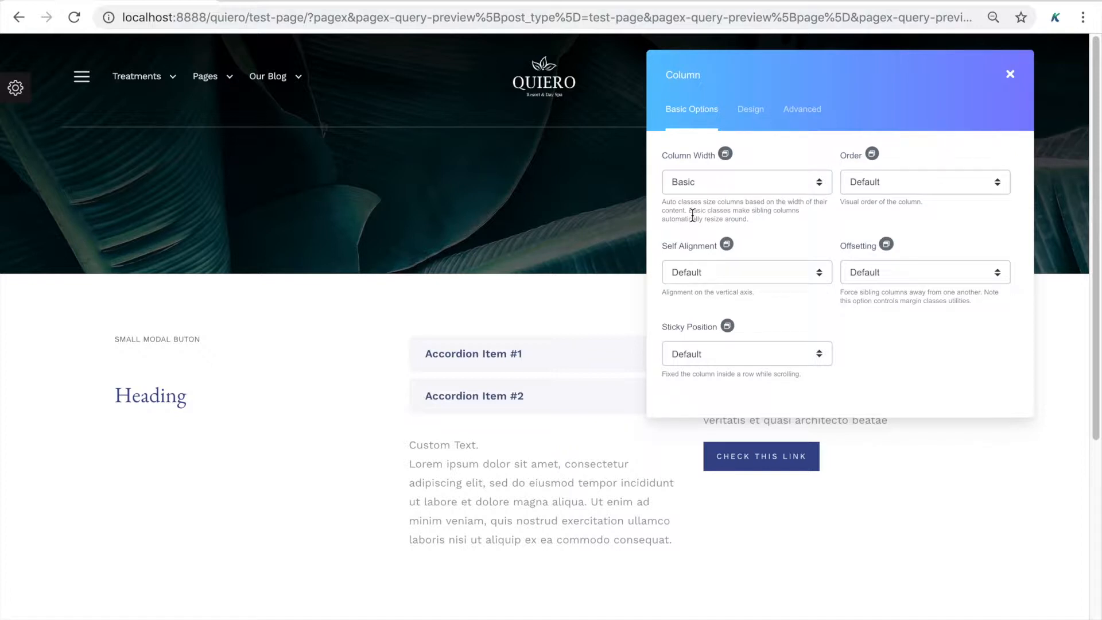
click(735, 188)
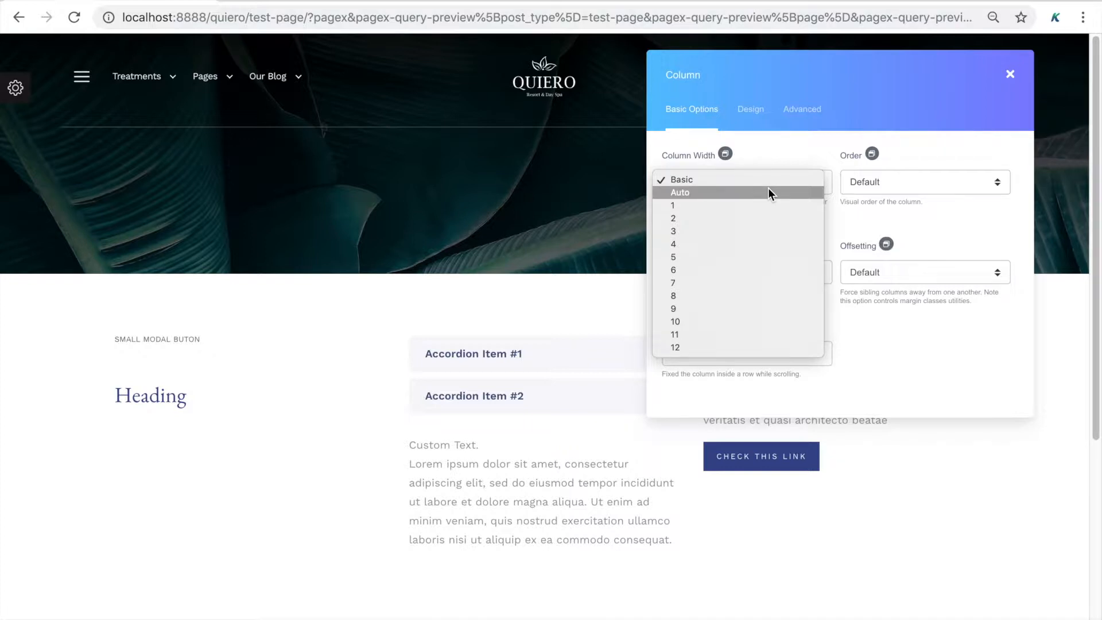
click(754, 231)
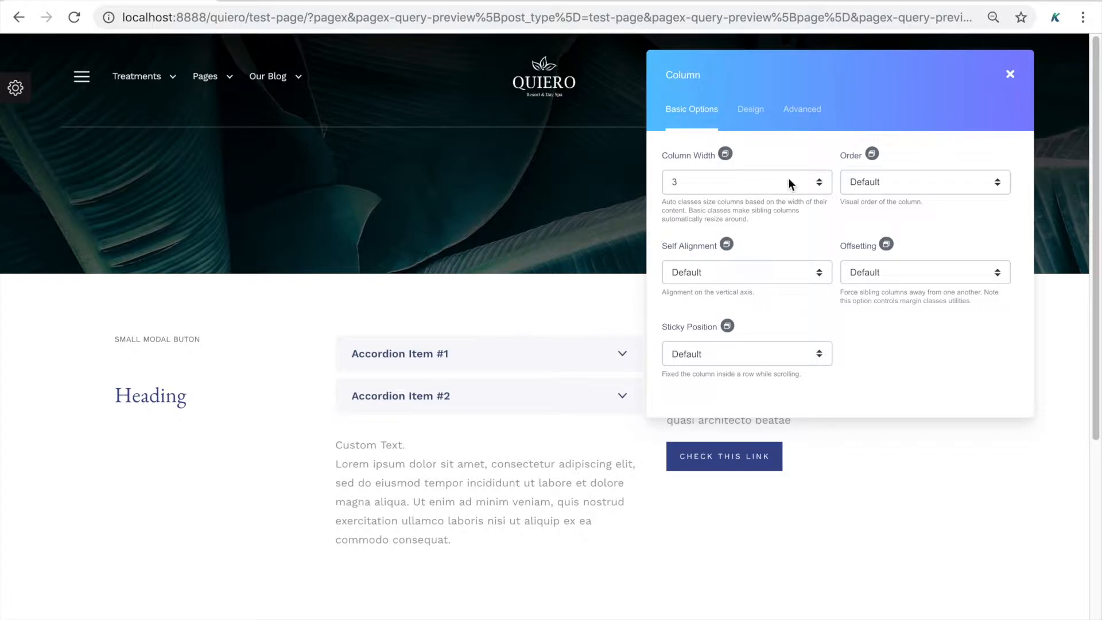
drag(757, 81, 708, 56)
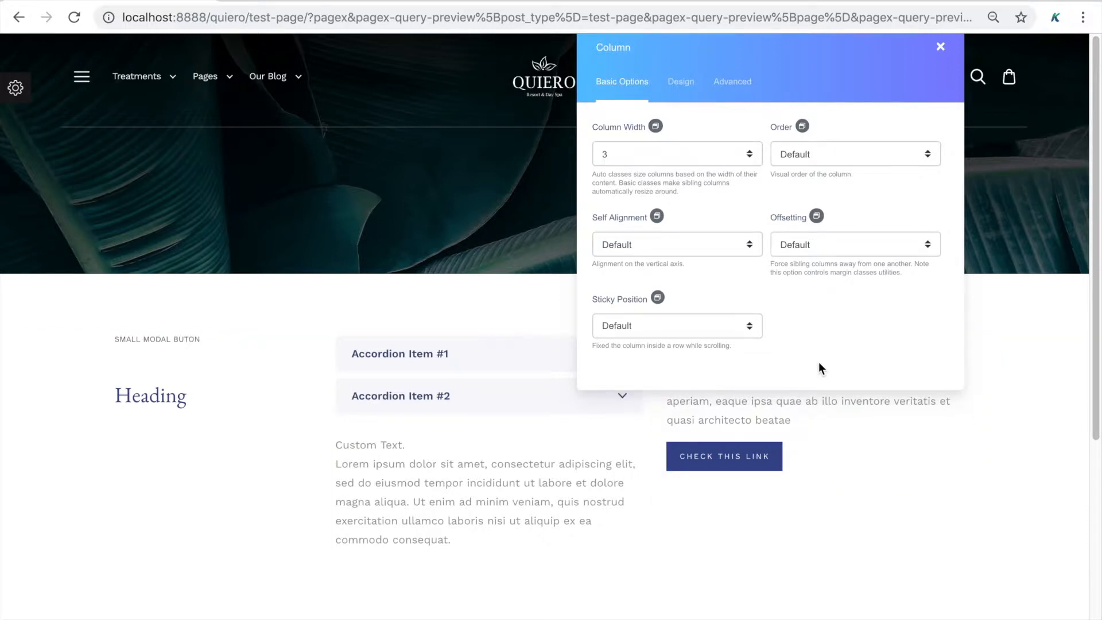
key(Escape)
Set the accordion and Title columns to width 3, then open the row's settings
click(583, 344)
click(682, 157)
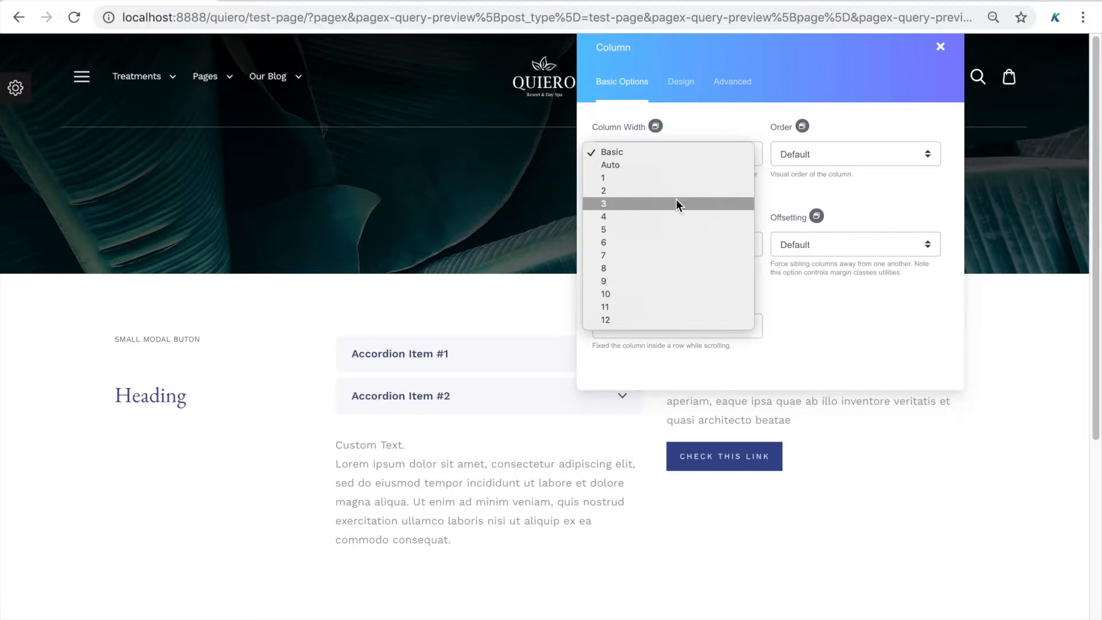
click(677, 202)
key(Escape)
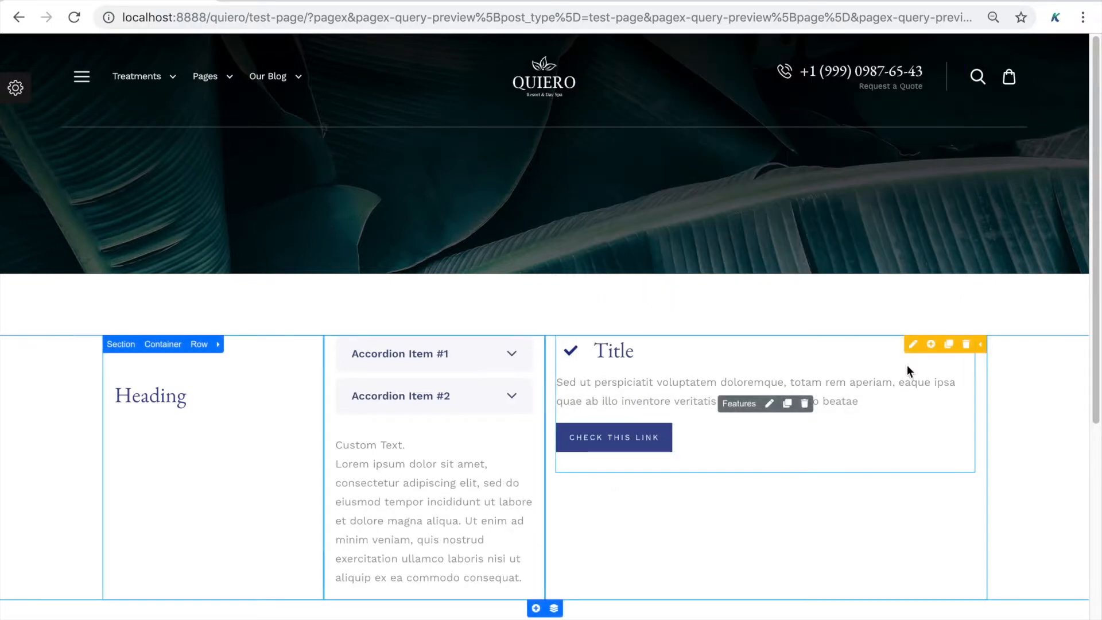
click(911, 343)
click(679, 154)
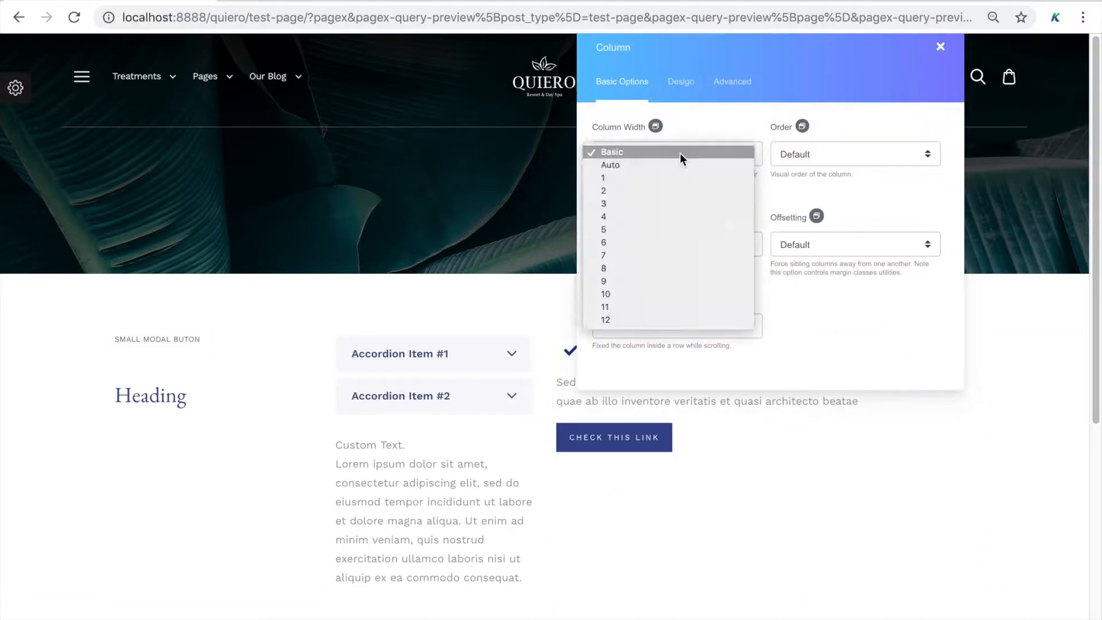
click(669, 201)
key(Escape)
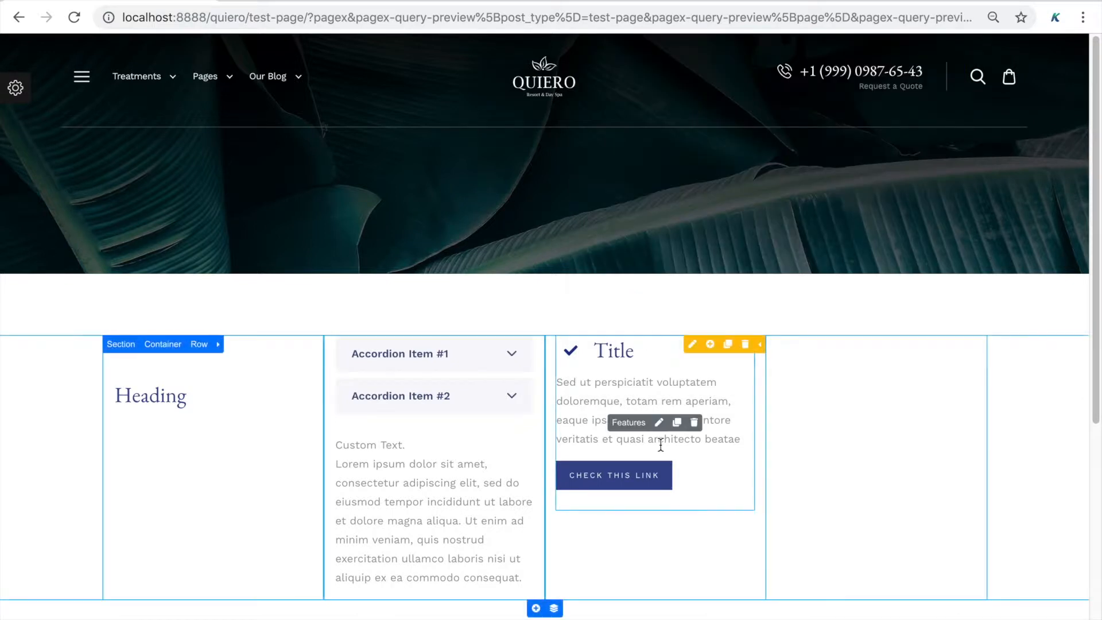
click(199, 345)
click(217, 344)
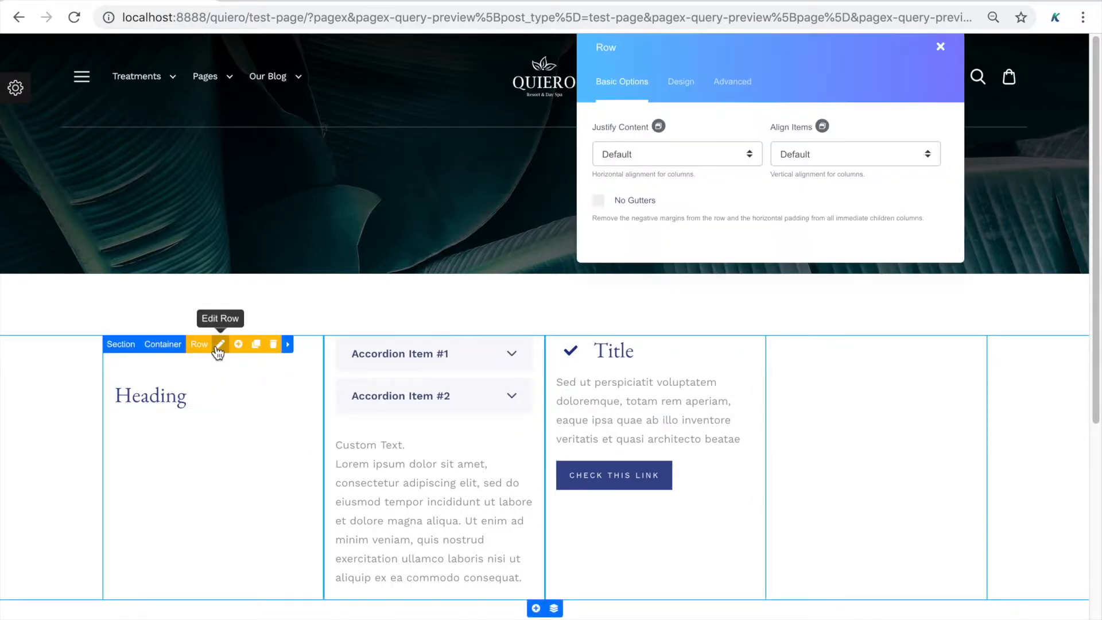
Cycle Justify Content through Left, Center, Right, Between and Around, then reset to Default and close
click(731, 158)
click(725, 165)
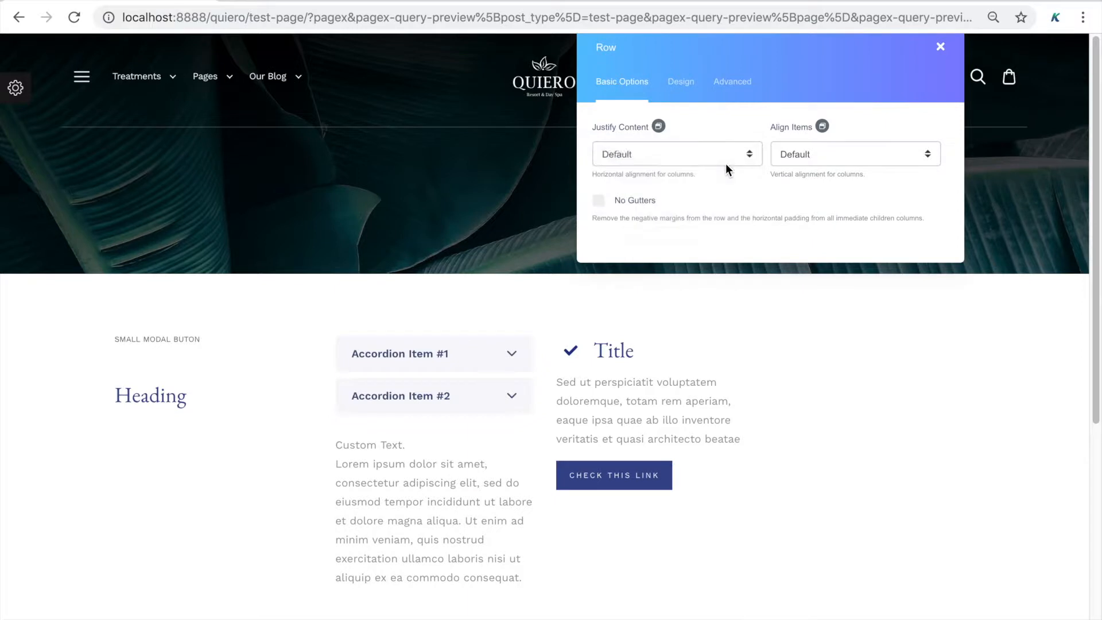
click(723, 155)
click(722, 166)
click(726, 151)
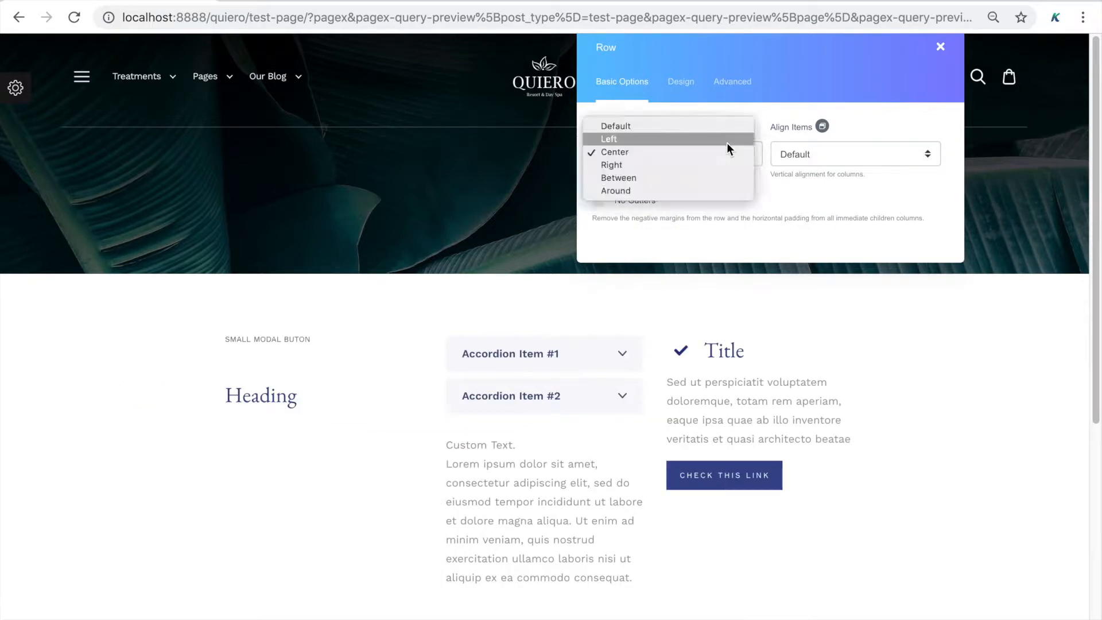
click(721, 166)
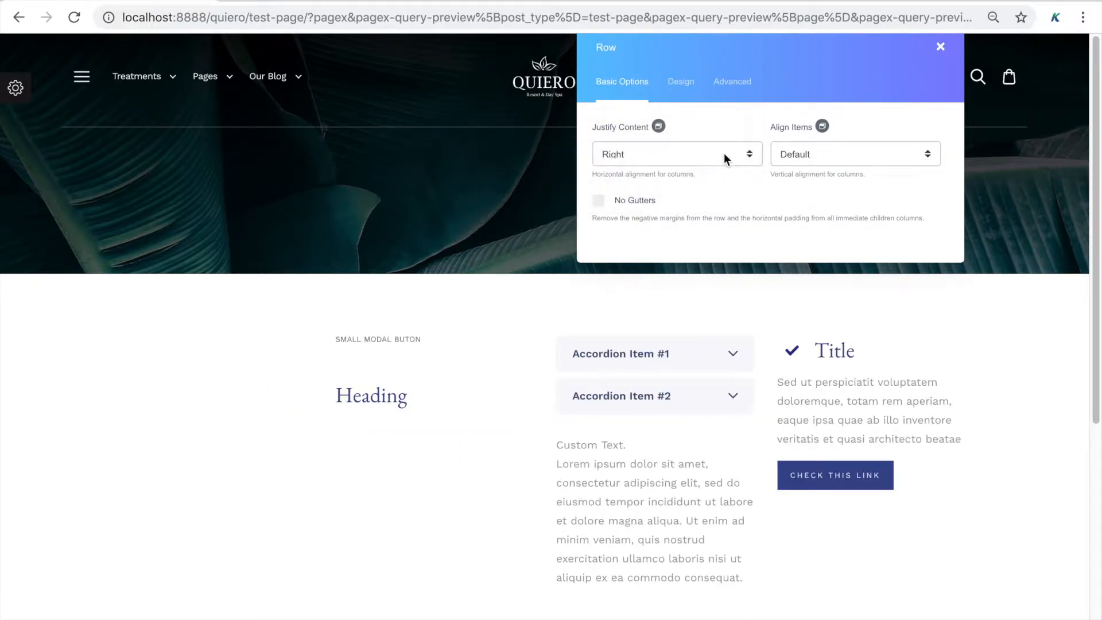
click(724, 158)
click(724, 165)
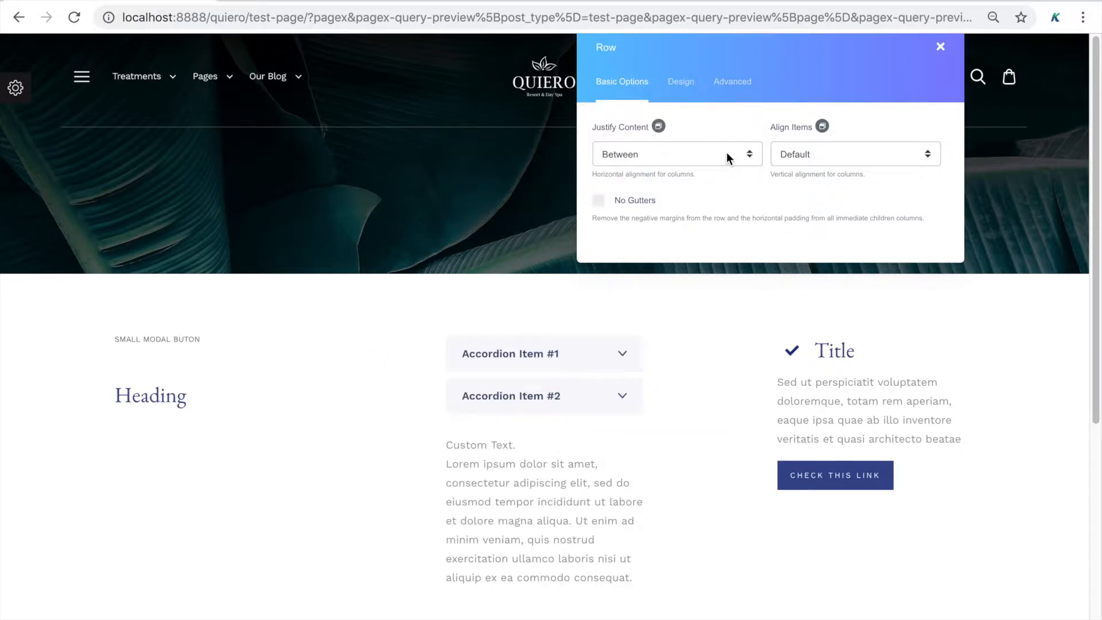
click(727, 159)
click(724, 167)
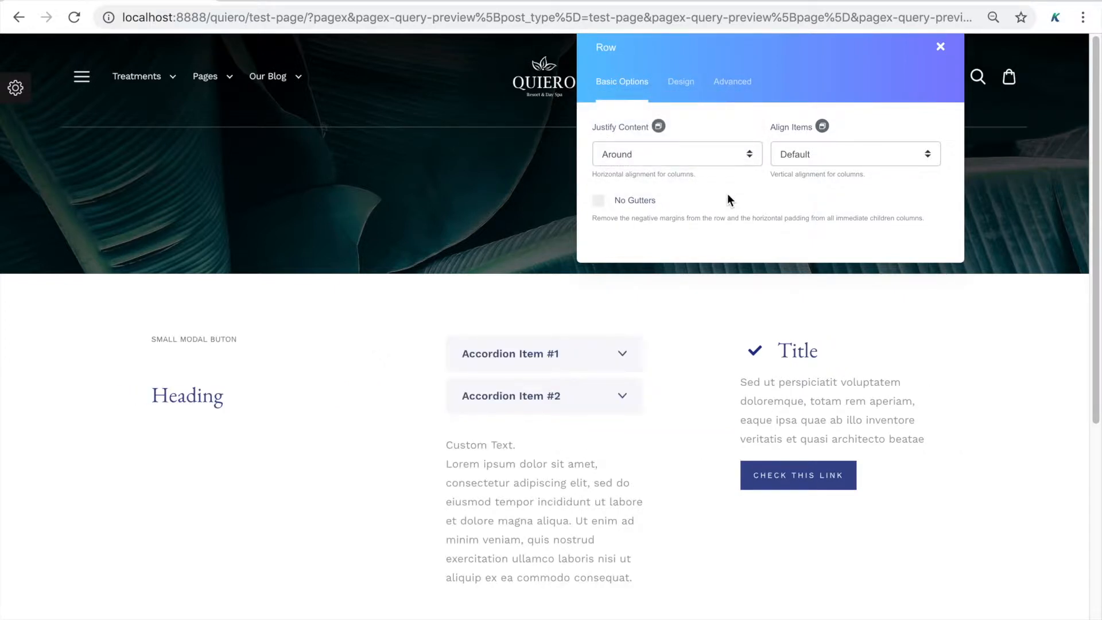
click(722, 161)
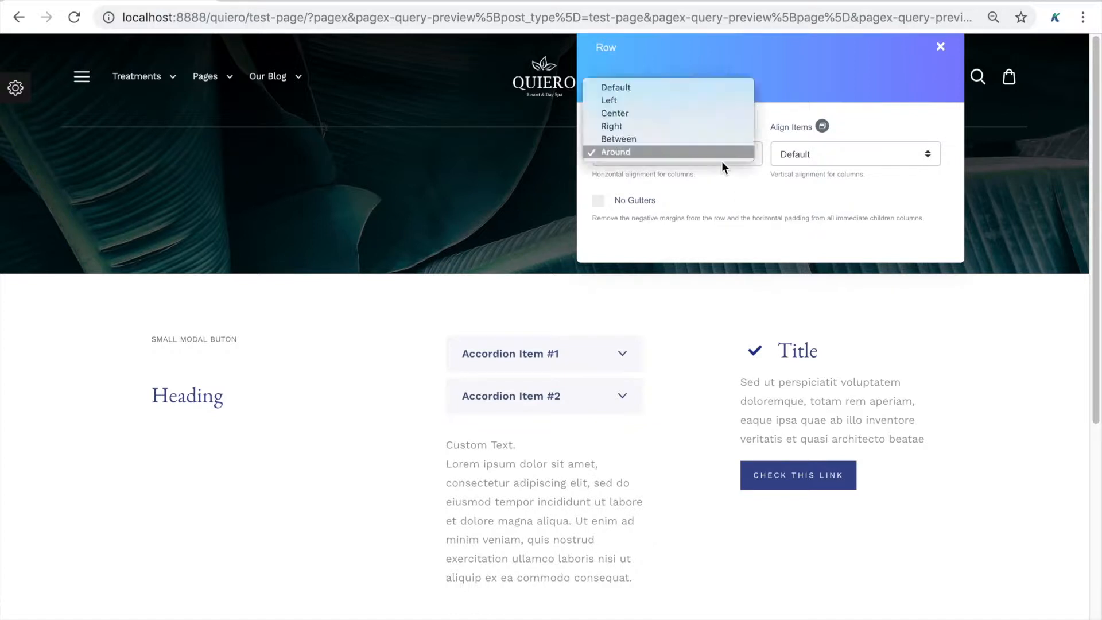
click(714, 89)
key(Escape)
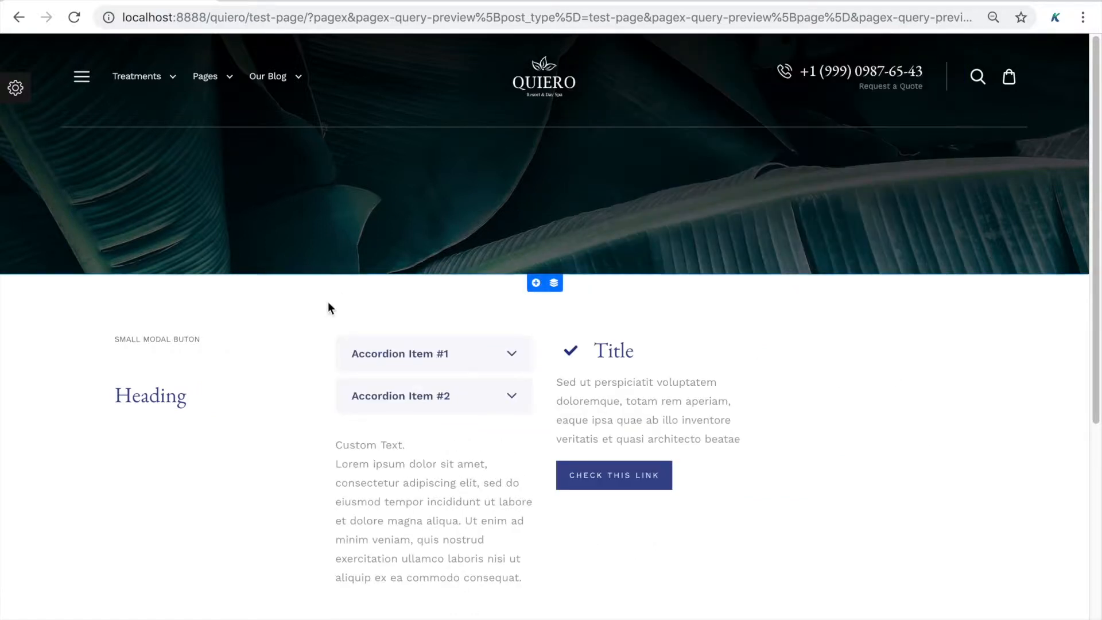
Open the Heading column's settings, move the panel right, and browse its Column Width breakpoints
click(251, 344)
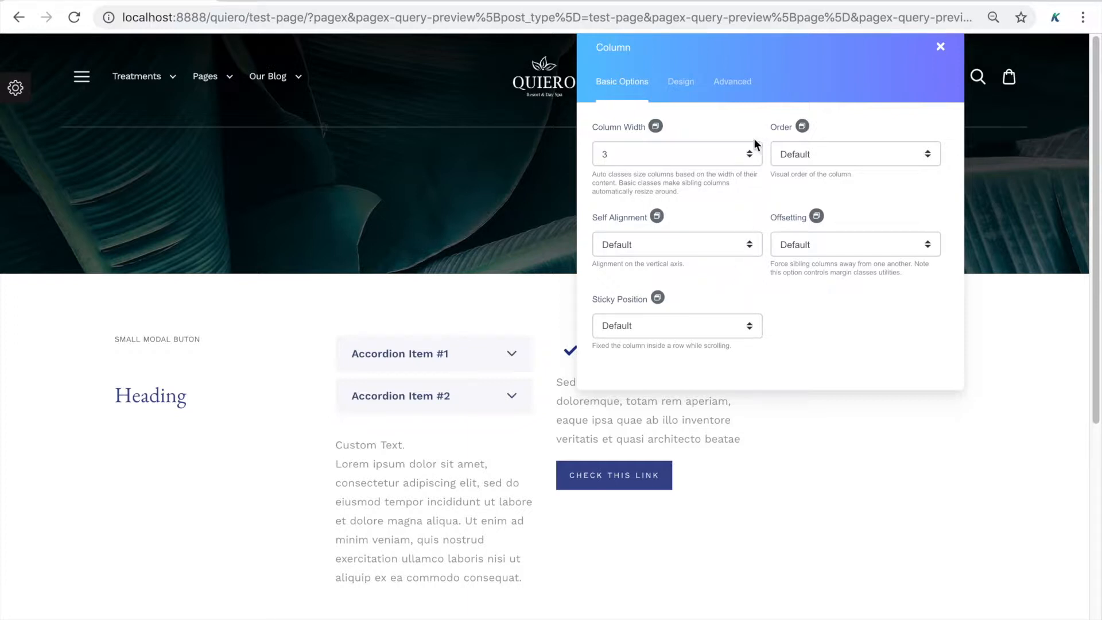
drag(765, 57, 767, 78)
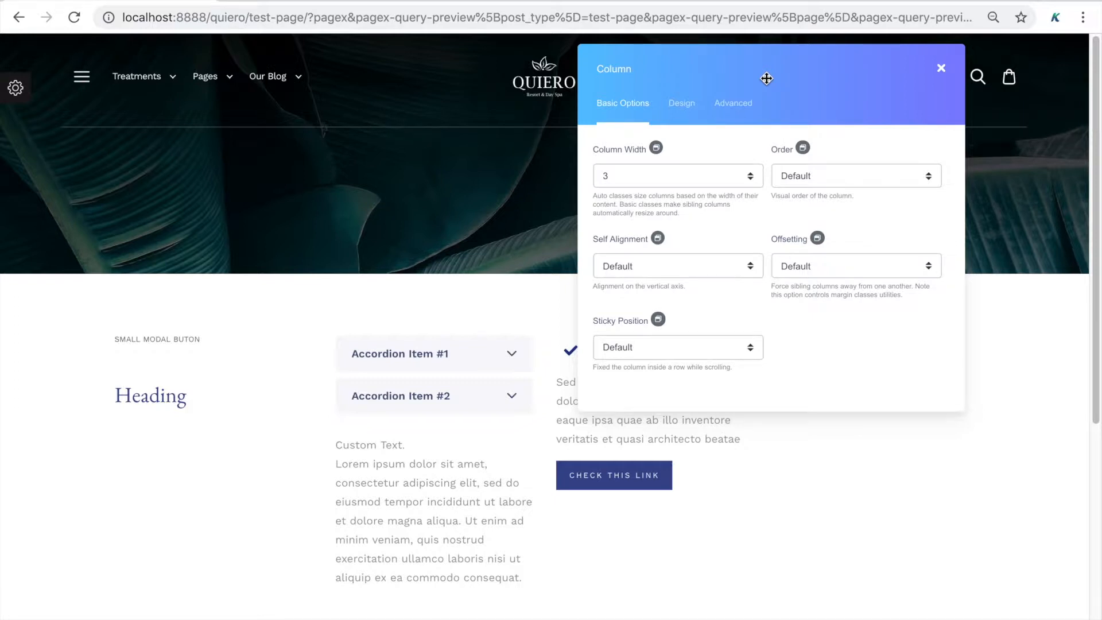
drag(767, 78, 860, 87)
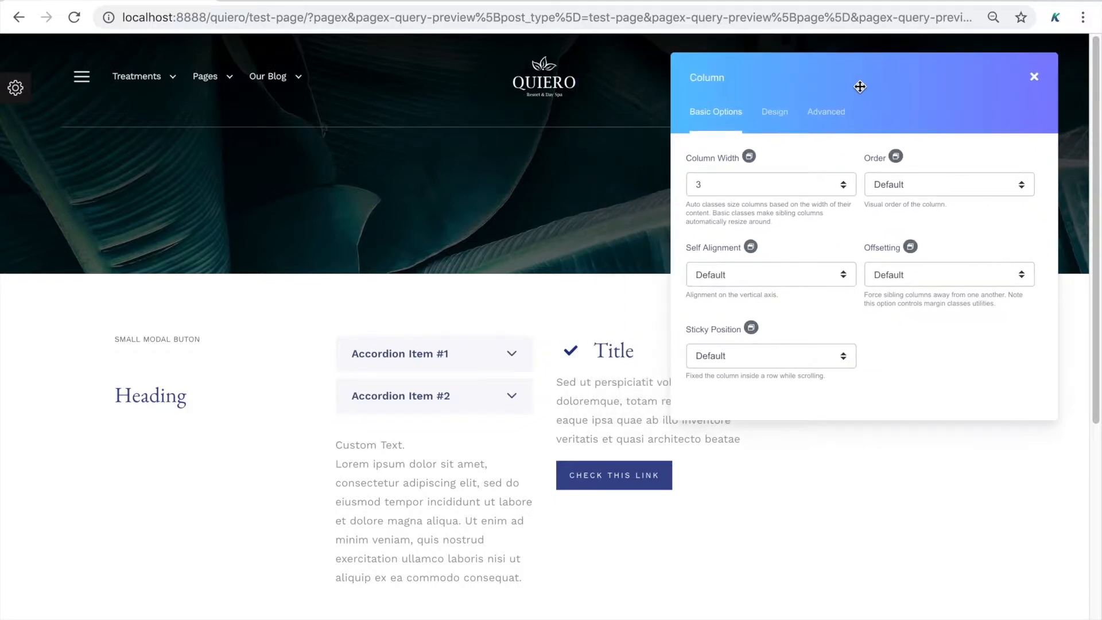
click(750, 157)
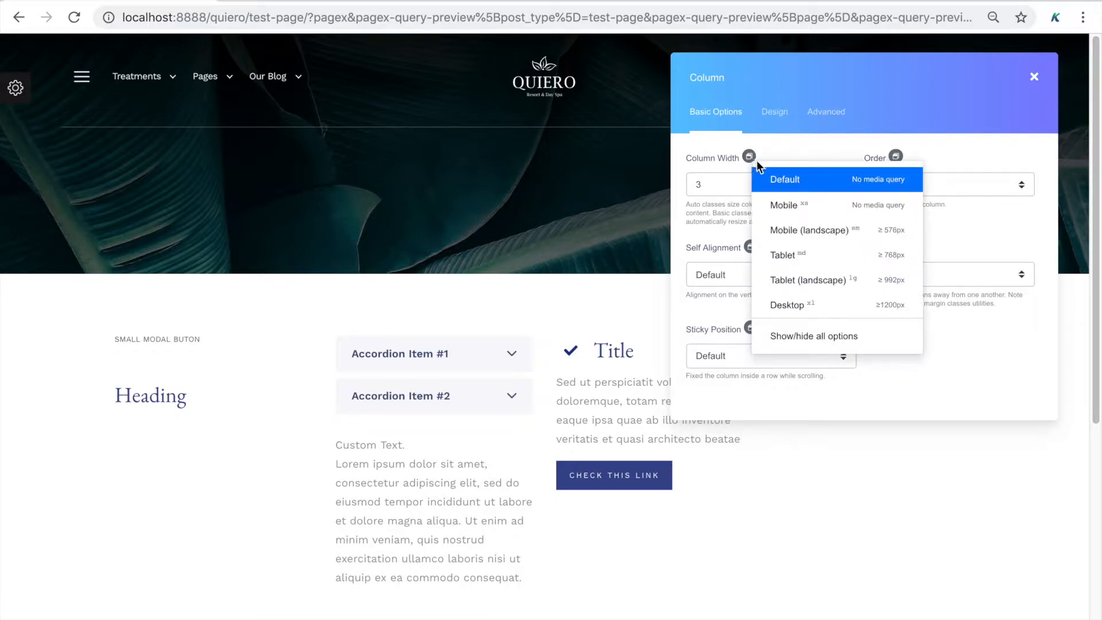
click(821, 211)
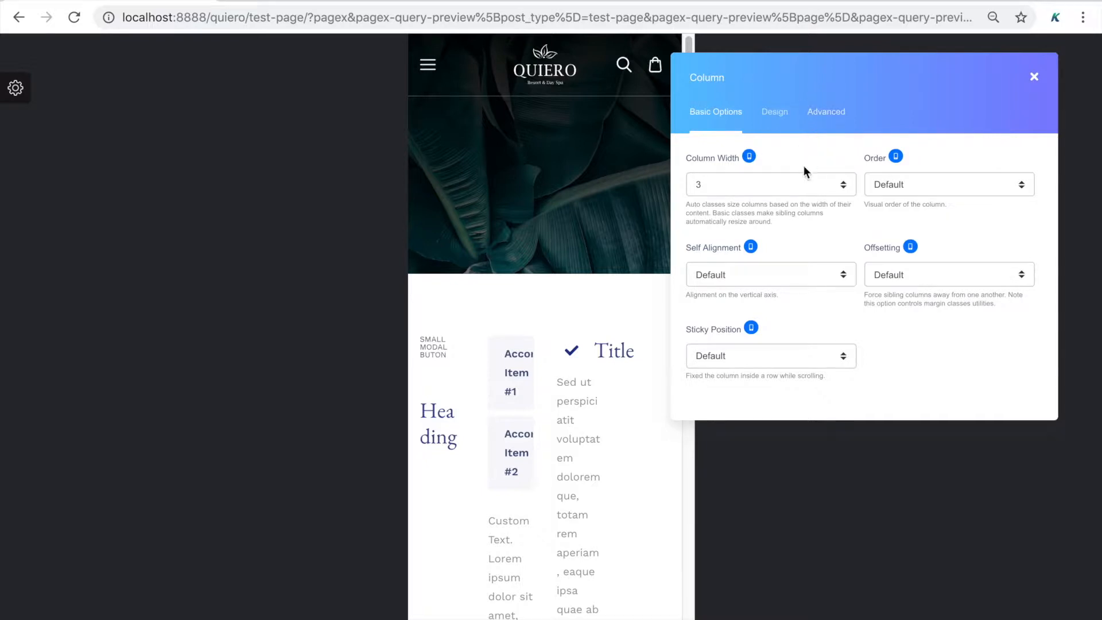
click(800, 190)
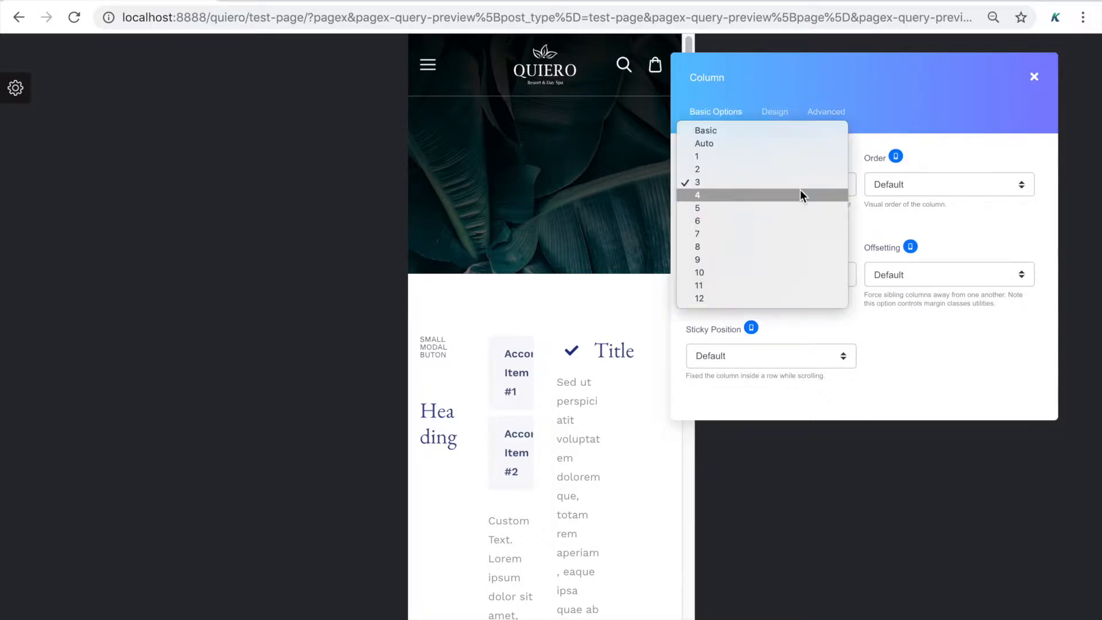
click(897, 160)
click(750, 157)
click(804, 225)
click(752, 156)
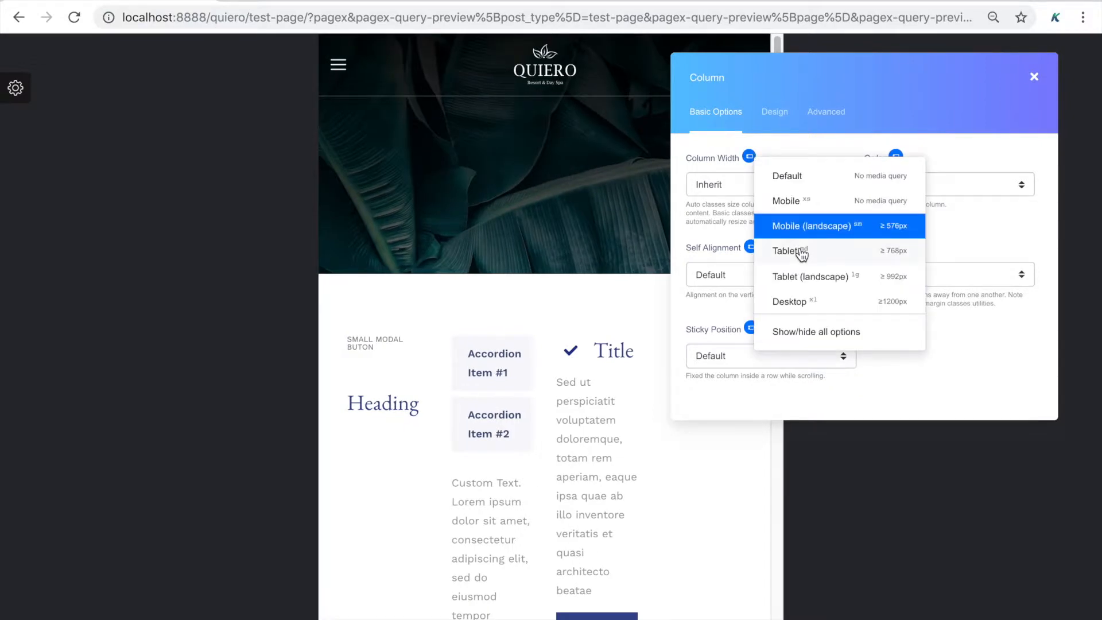
click(800, 250)
click(749, 156)
click(786, 287)
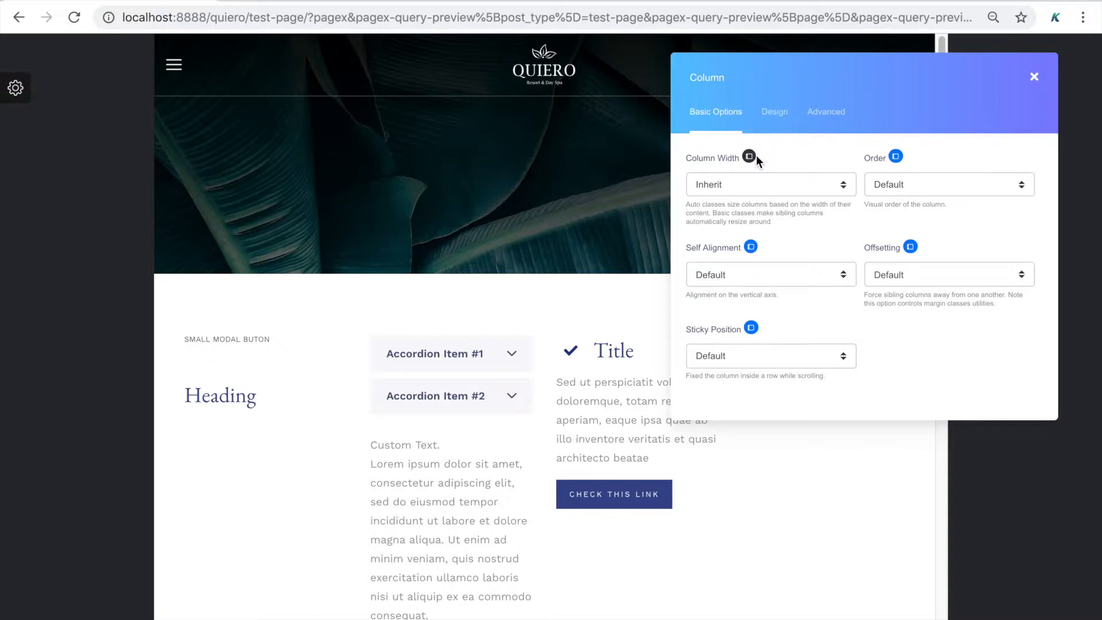
Preview the page in Mobile responsive mode and set the column width to 12
click(16, 88)
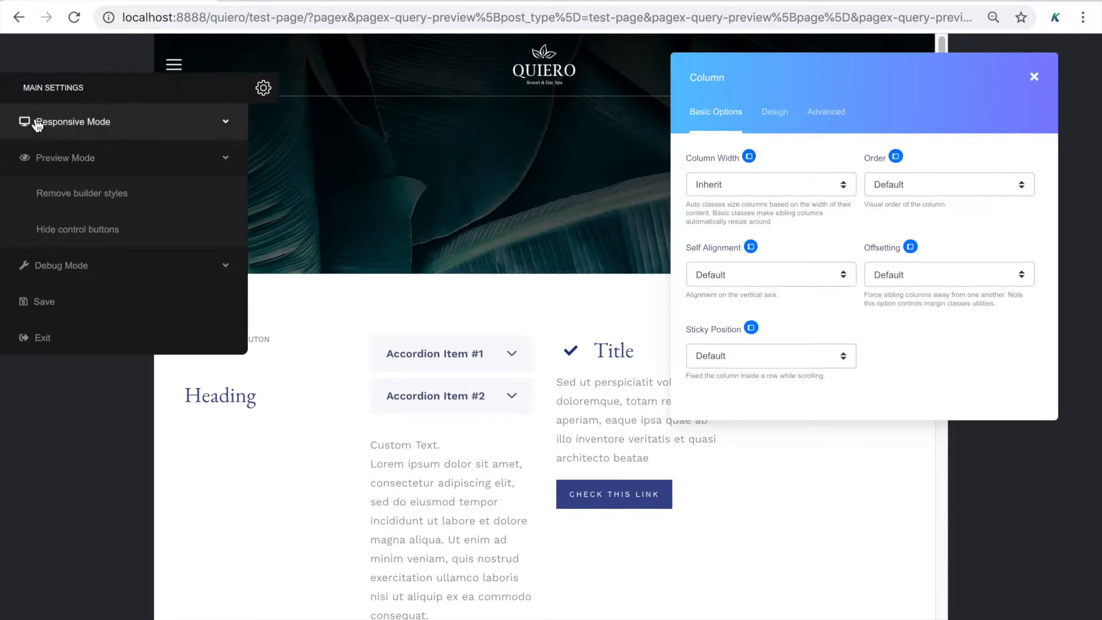
click(35, 119)
click(54, 187)
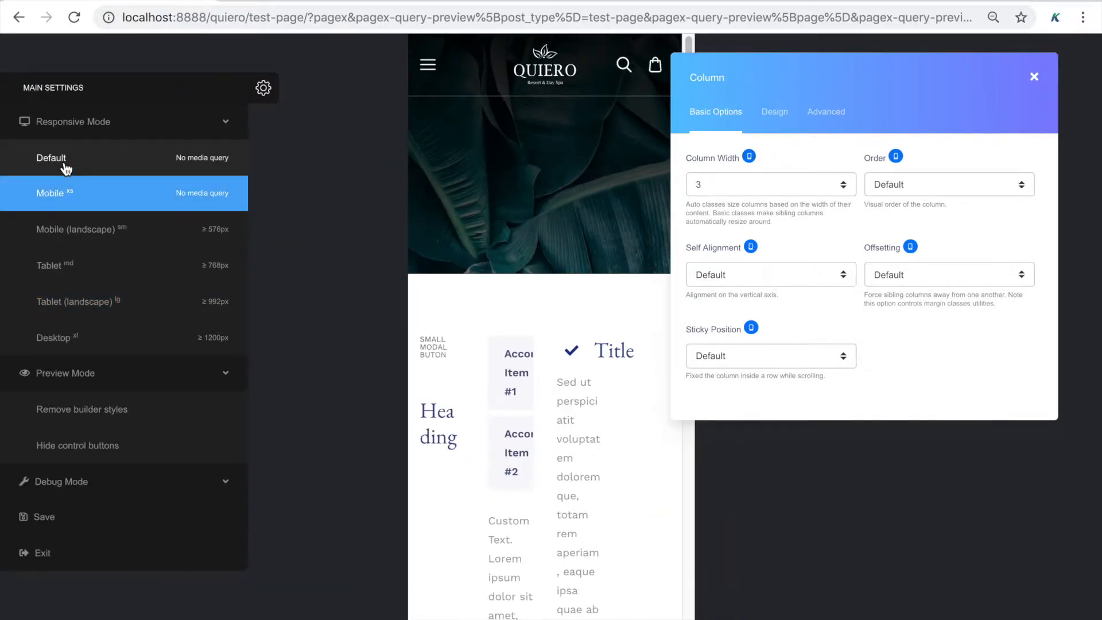
click(63, 233)
click(63, 266)
click(66, 303)
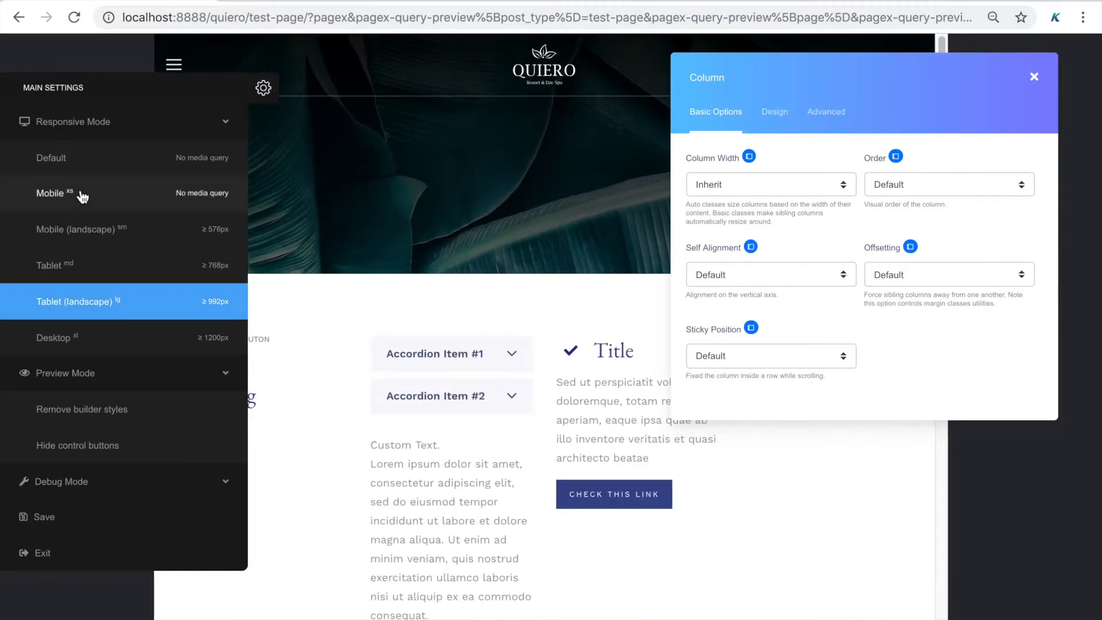
click(82, 196)
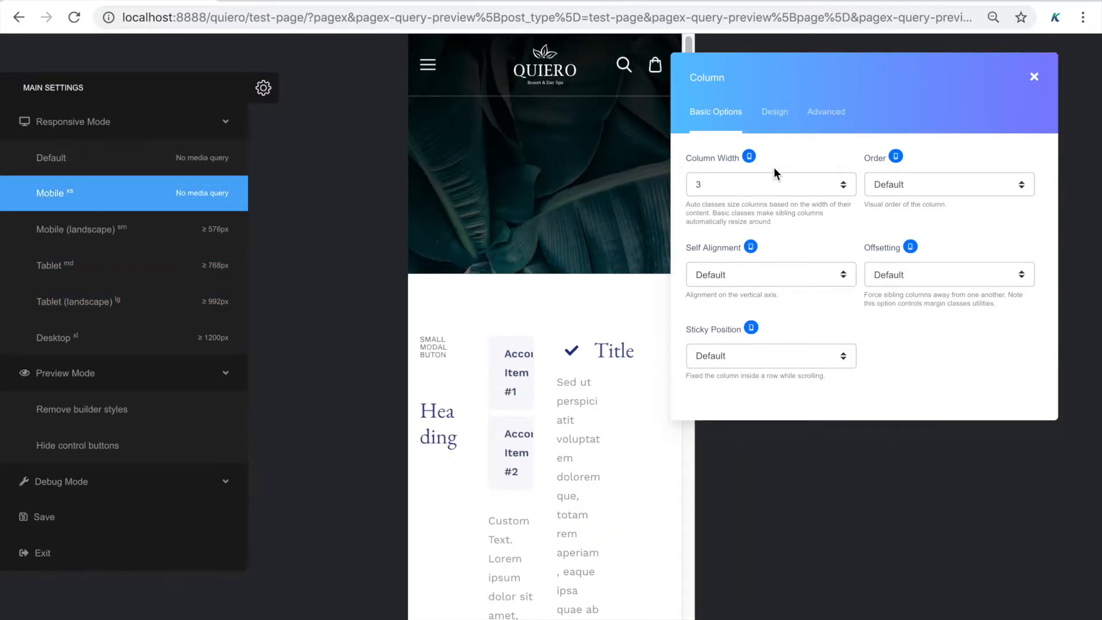
click(780, 182)
click(756, 298)
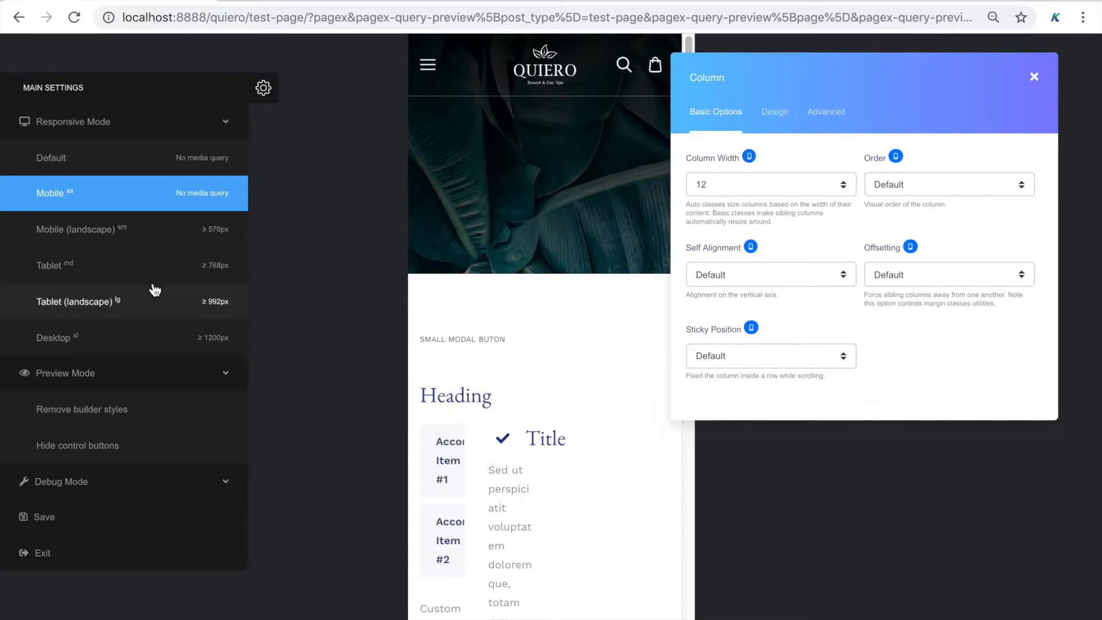
Set the column width to 6 on Tablet and Auto on Desktop, then close main settings
click(153, 267)
click(704, 182)
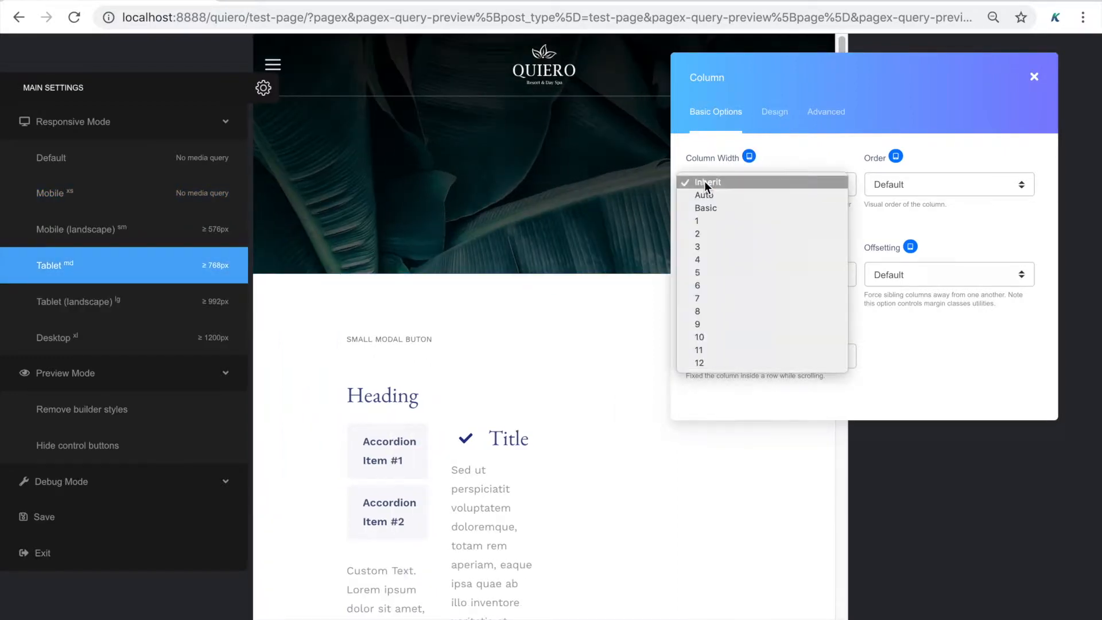
click(713, 286)
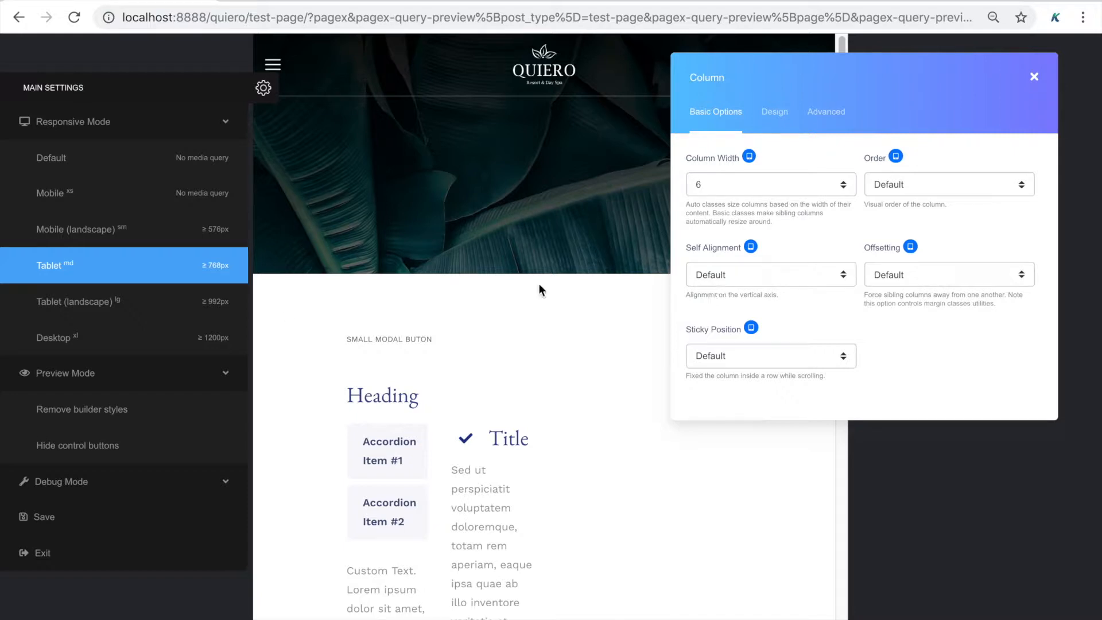
click(172, 335)
click(711, 182)
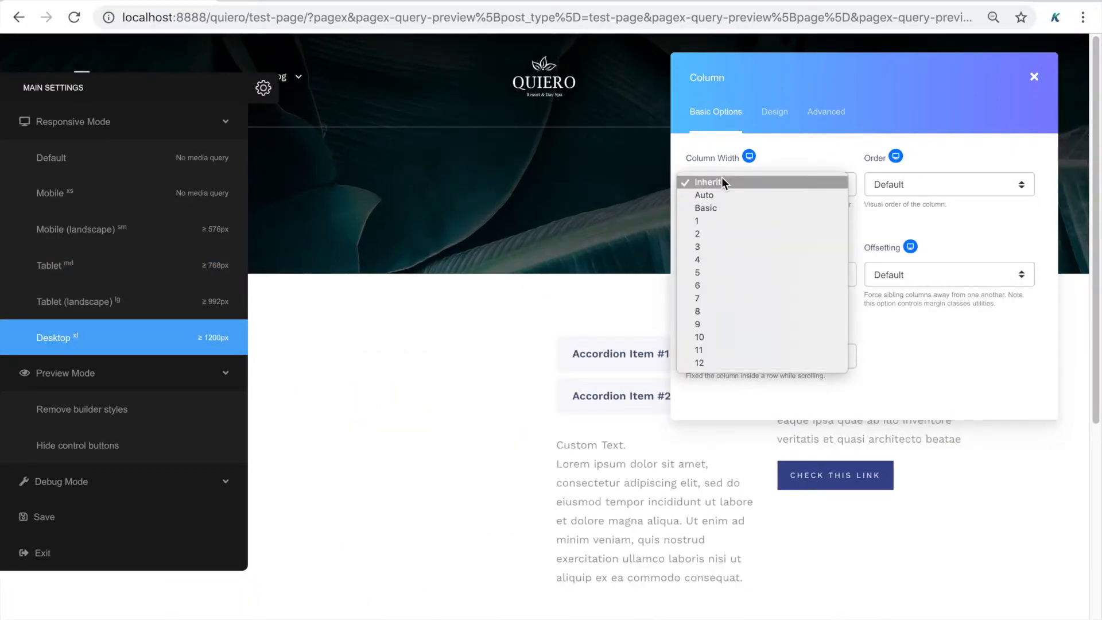
click(719, 193)
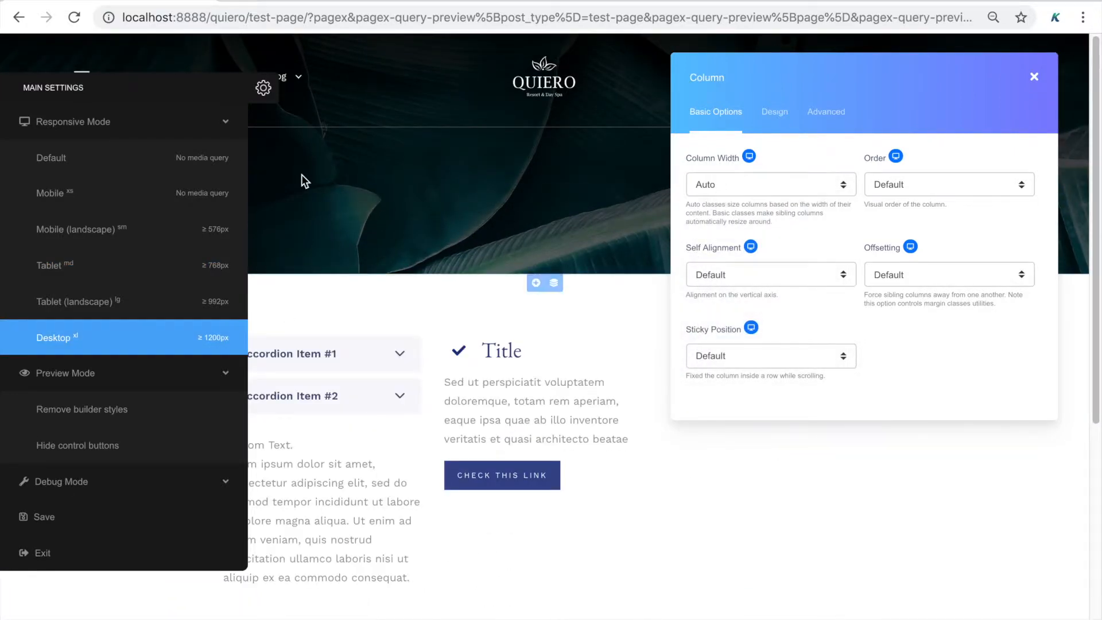
click(265, 97)
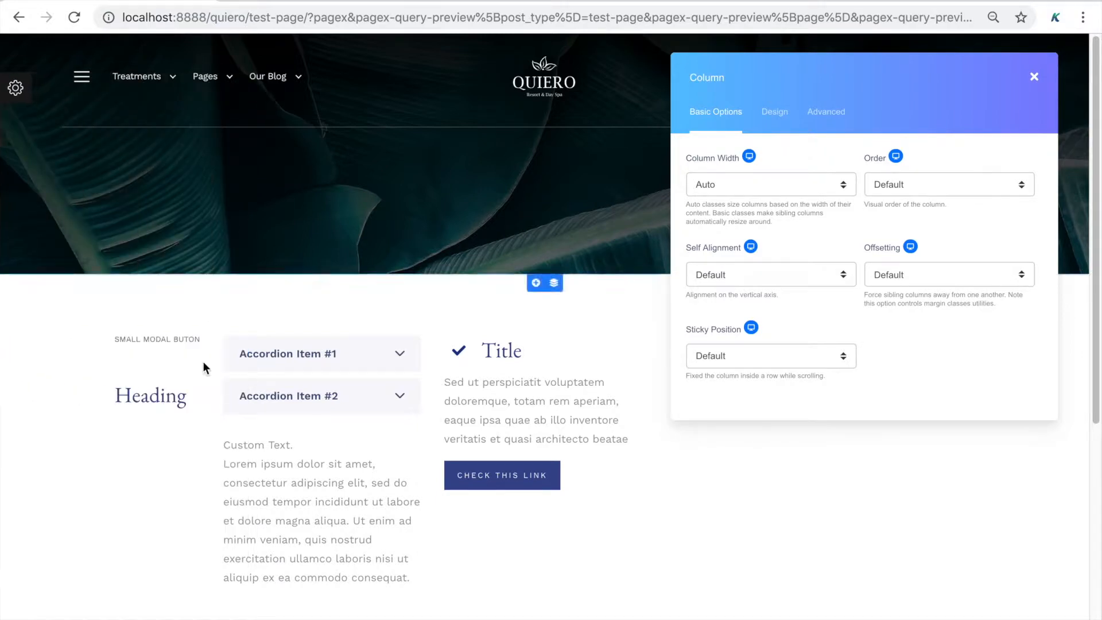
Check the column width at the Mobile, Tablet and Default breakpoints
click(748, 157)
click(783, 198)
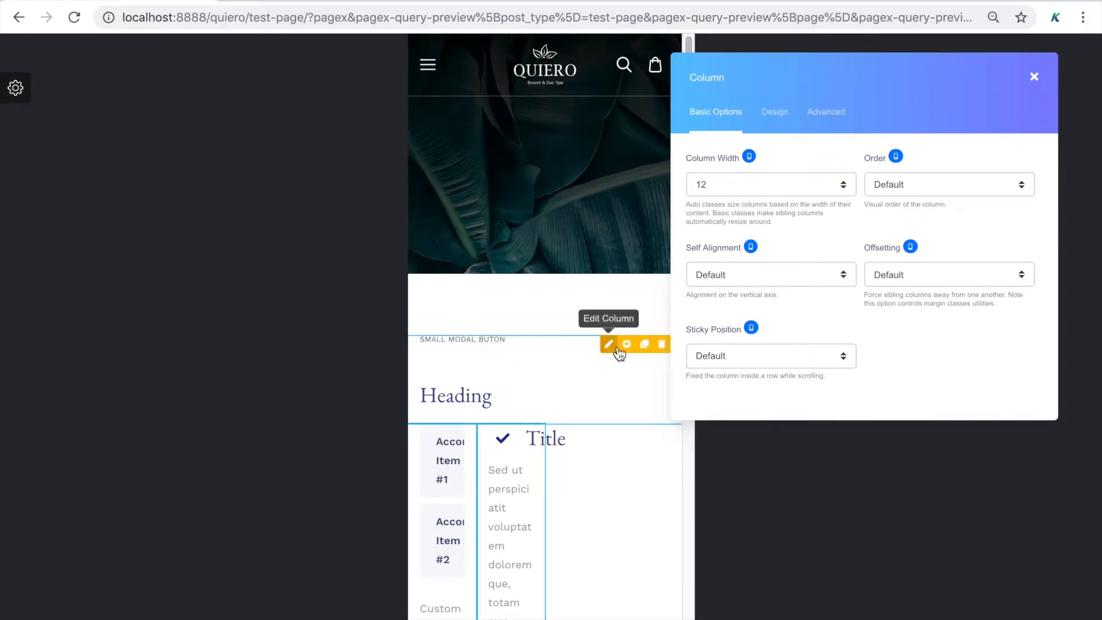
click(749, 156)
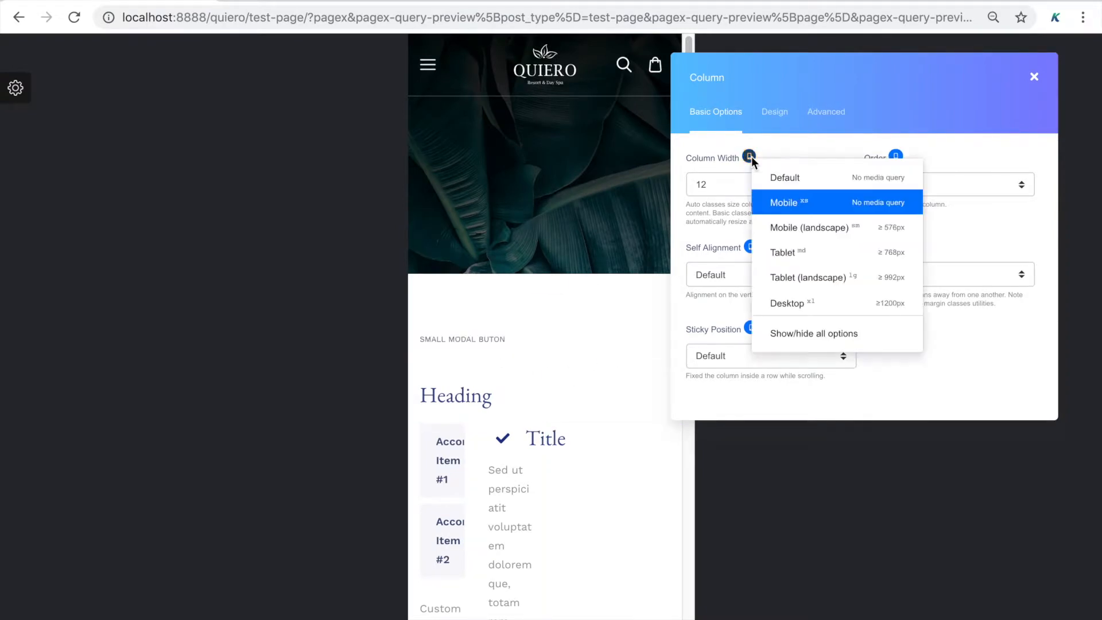
click(772, 249)
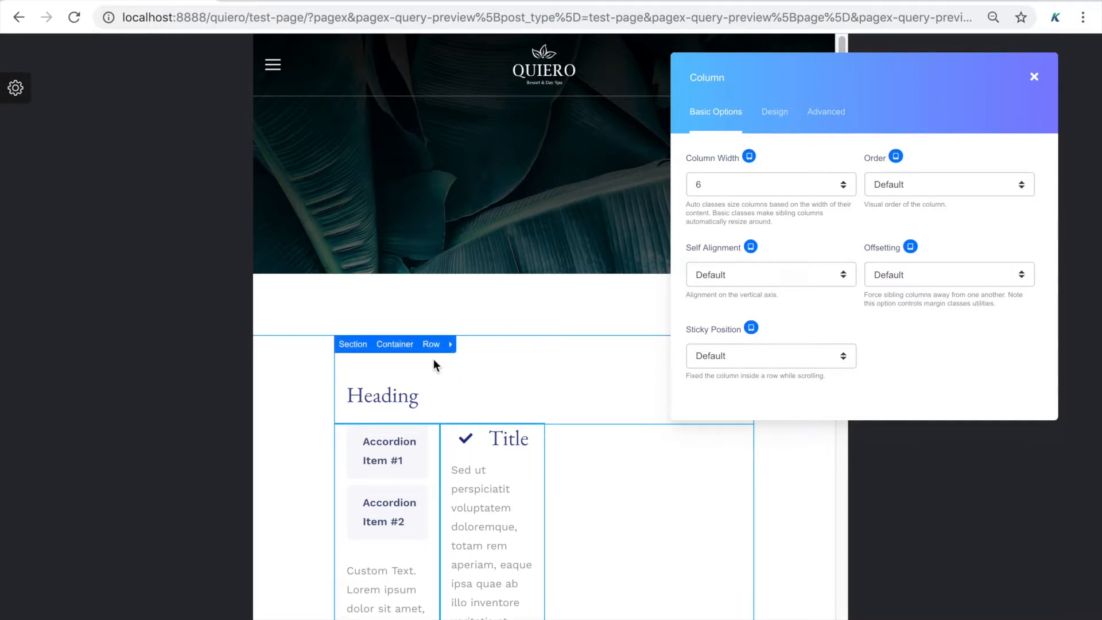
click(750, 156)
click(783, 173)
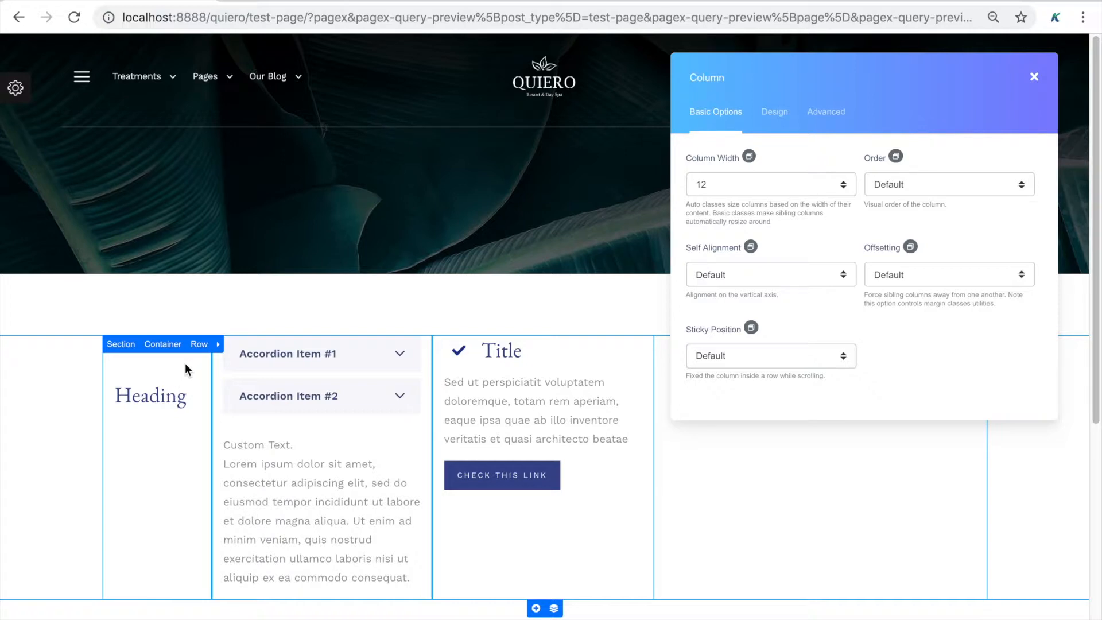
Toggle the column's own editing options, then close the column settings
click(218, 344)
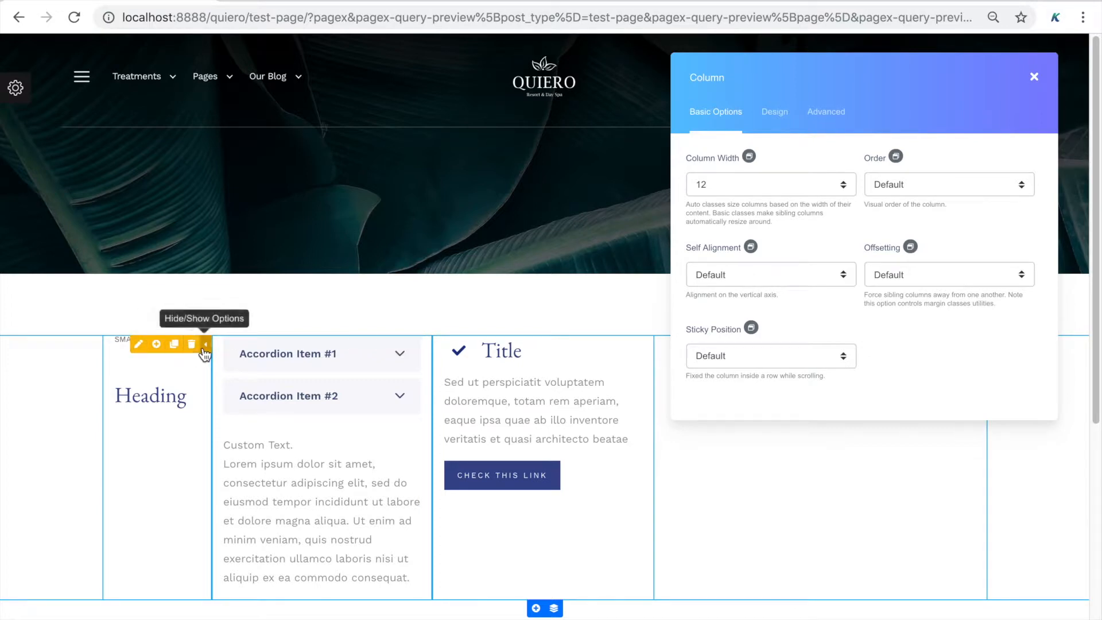
click(204, 350)
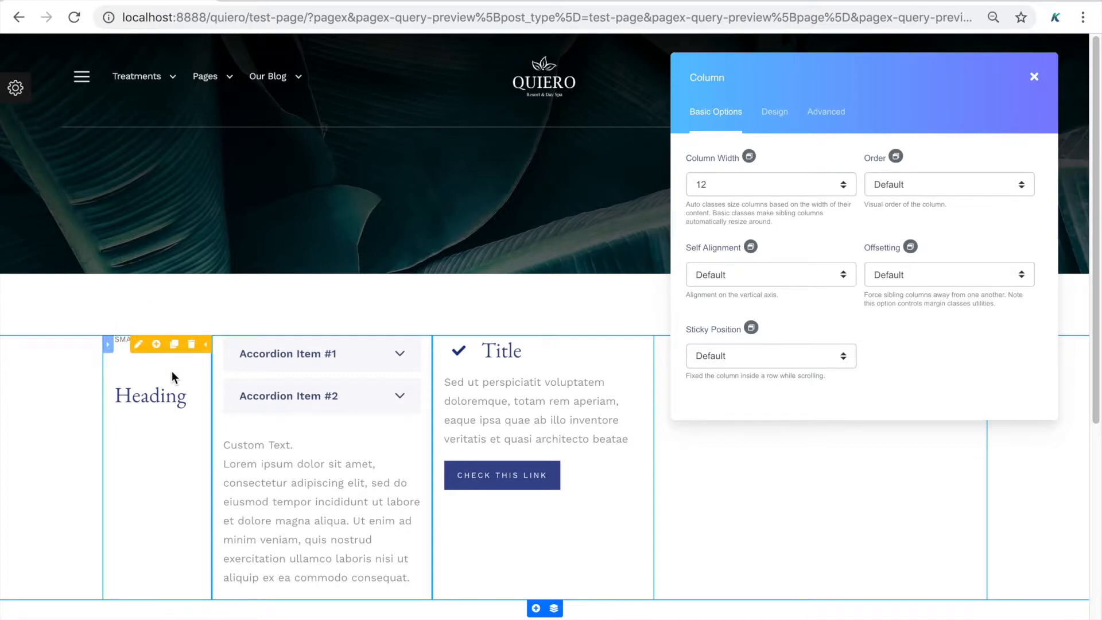
click(1036, 77)
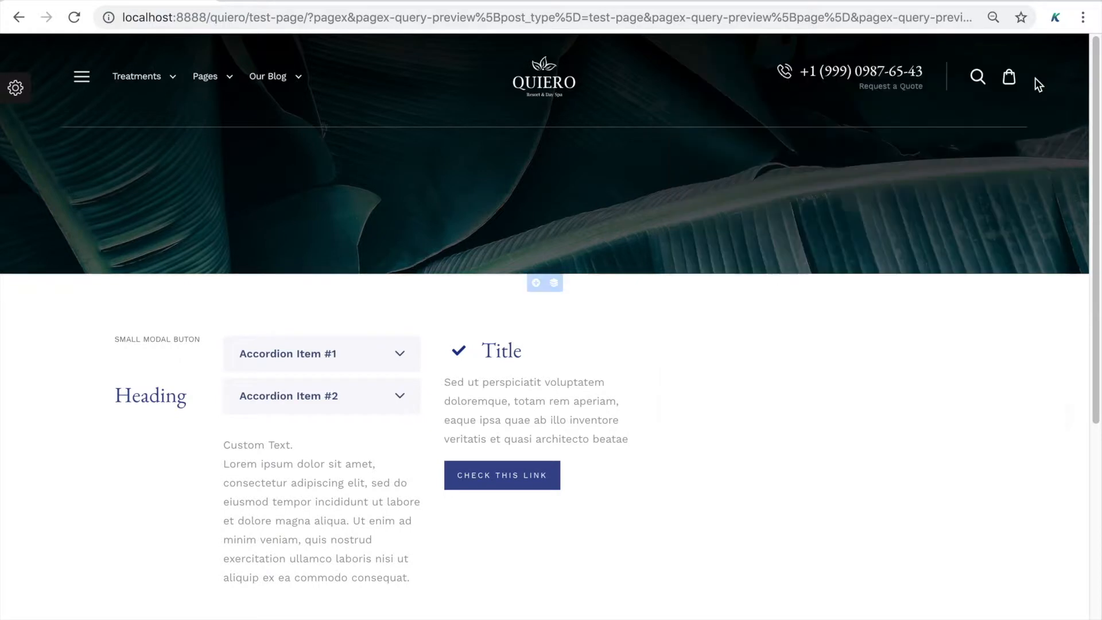
click(23, 100)
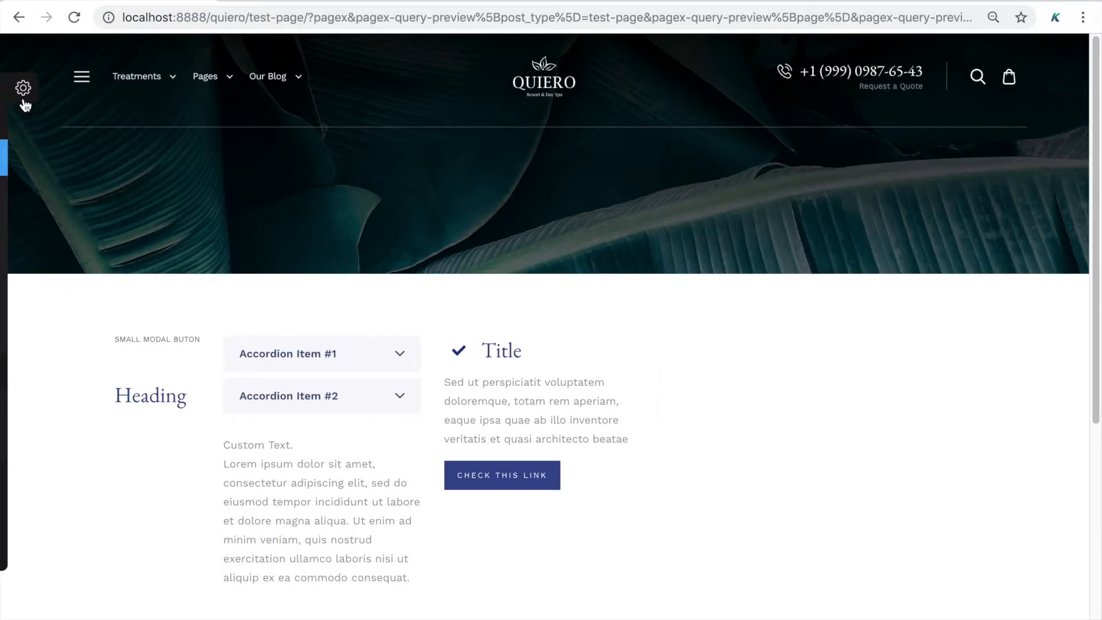
click(82, 129)
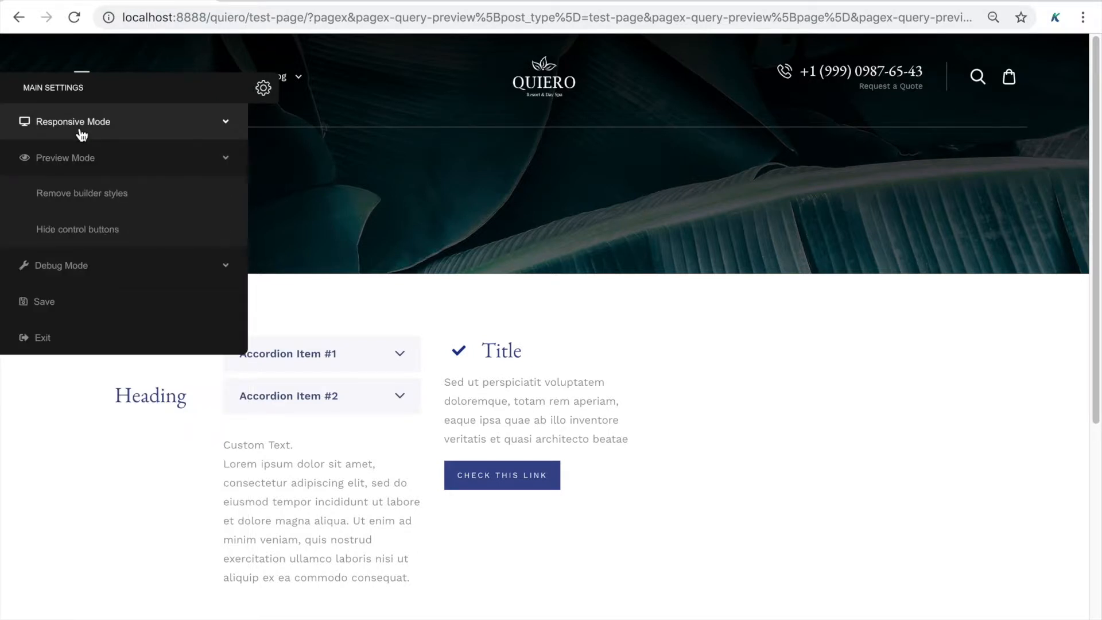
click(75, 235)
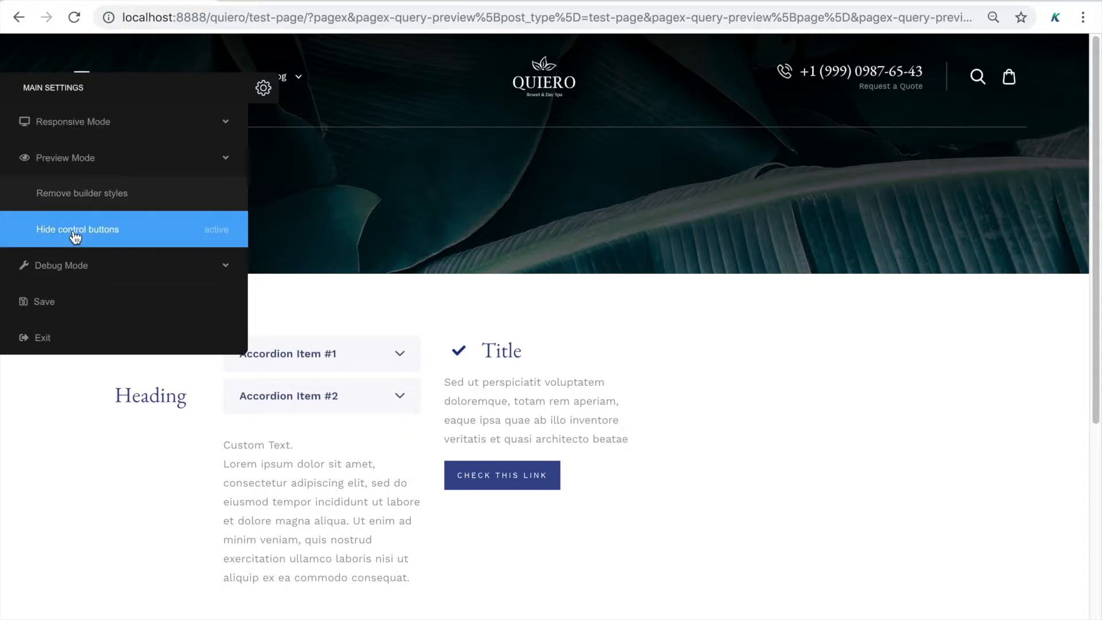
click(261, 92)
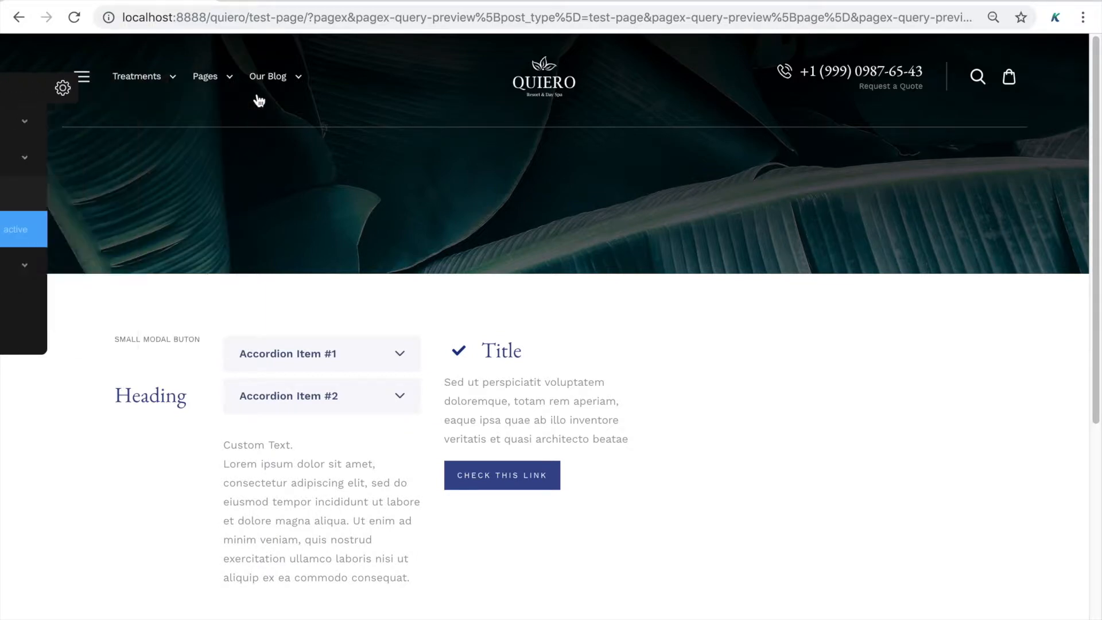
click(148, 344)
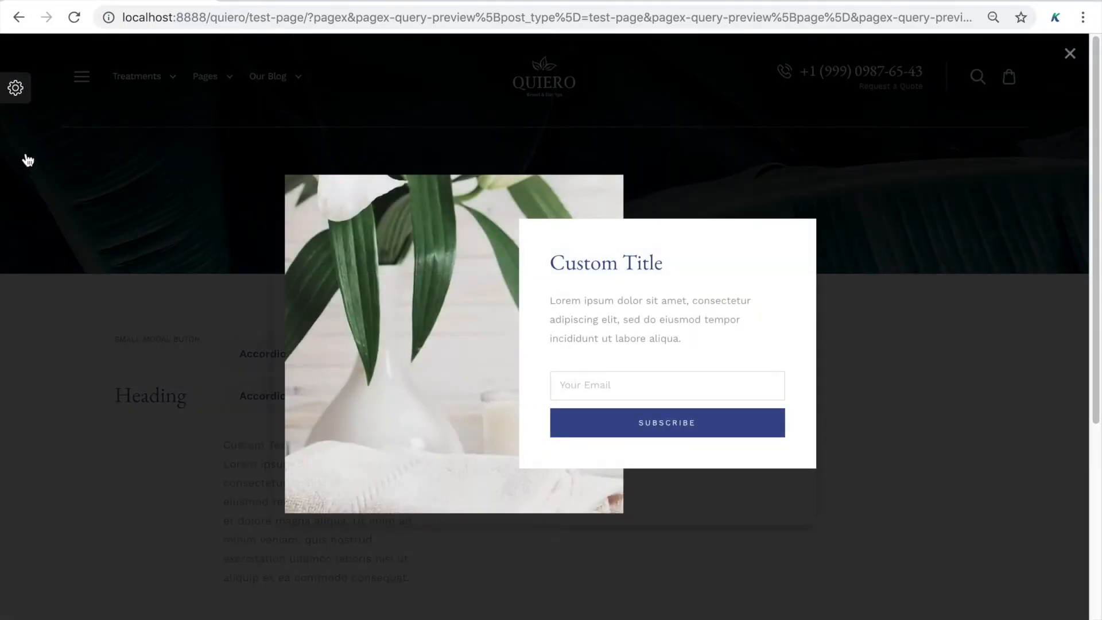
click(17, 83)
click(40, 228)
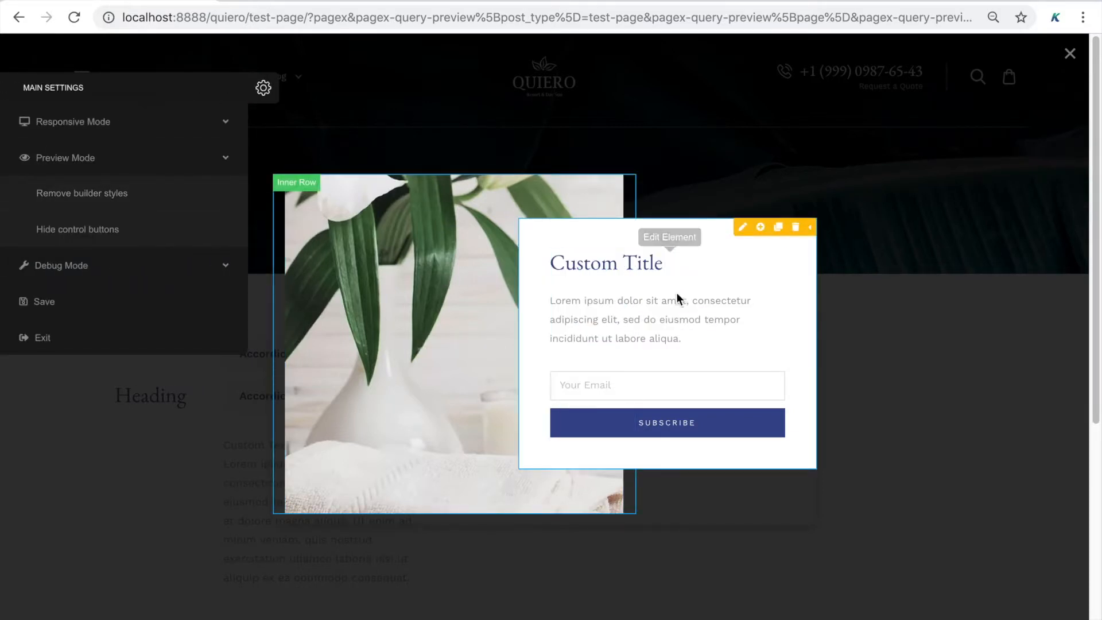
click(857, 367)
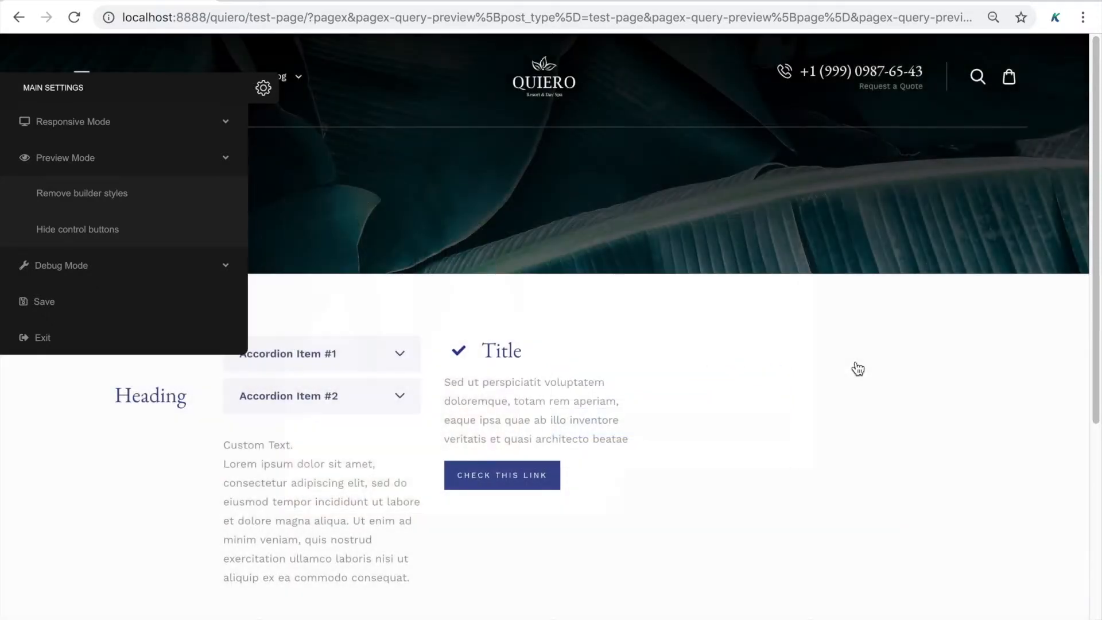
click(263, 88)
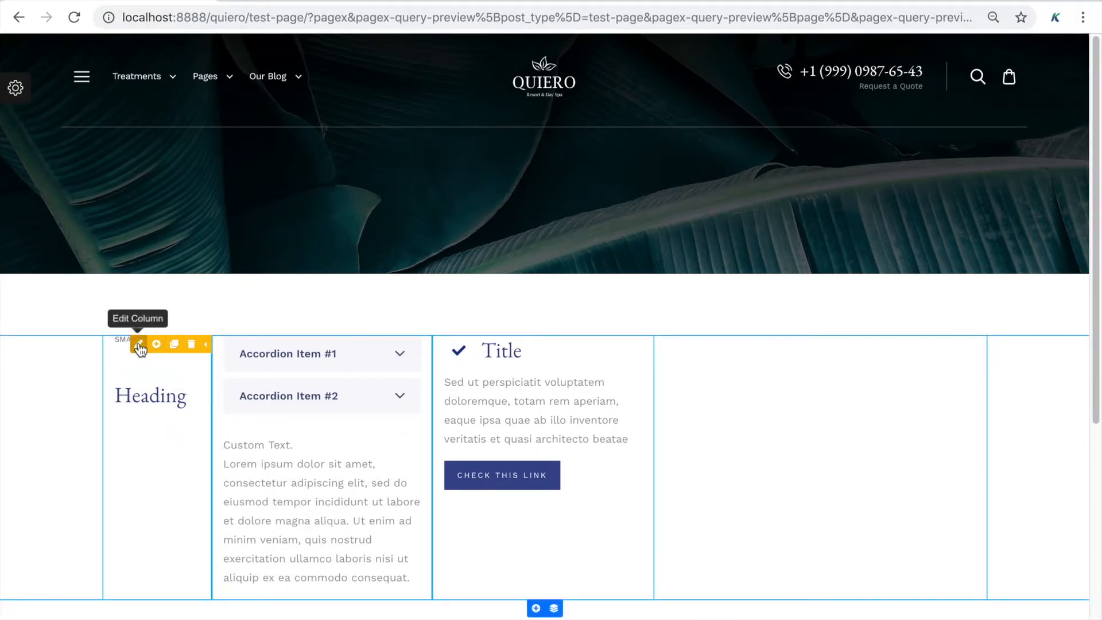
Expand all breakpoint width fields for the Heading column, set xl to 3, then collapse them
click(138, 344)
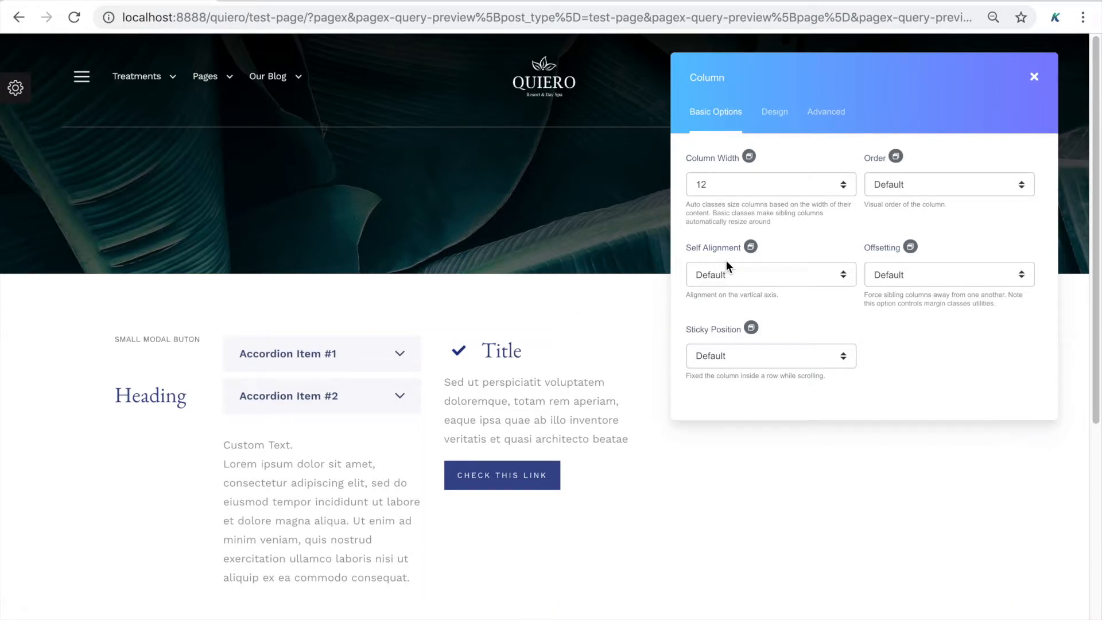
click(748, 157)
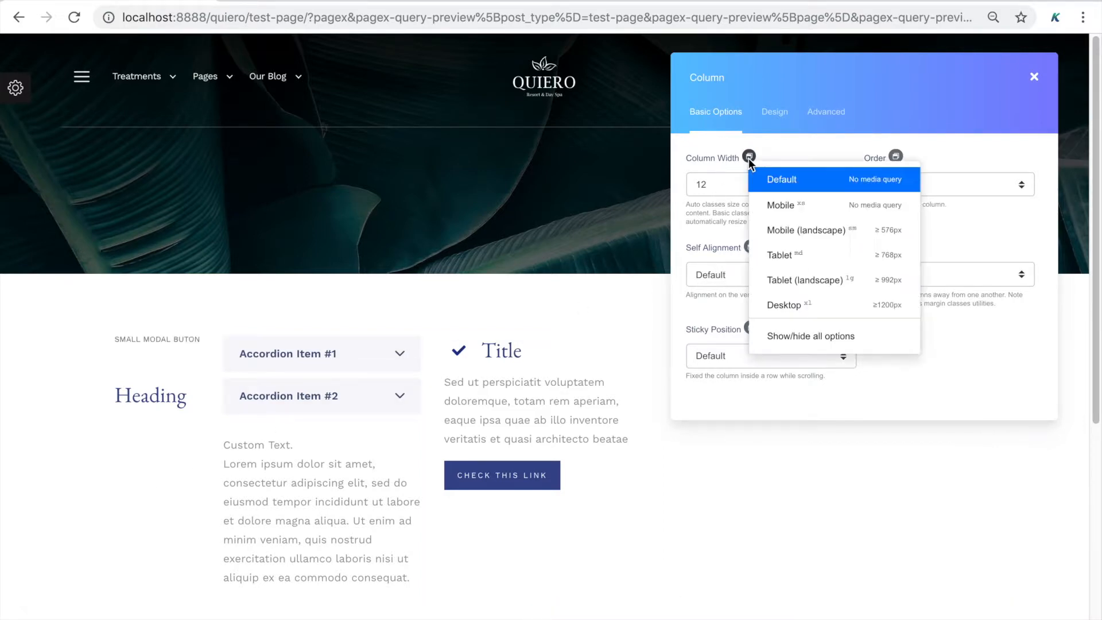
click(781, 338)
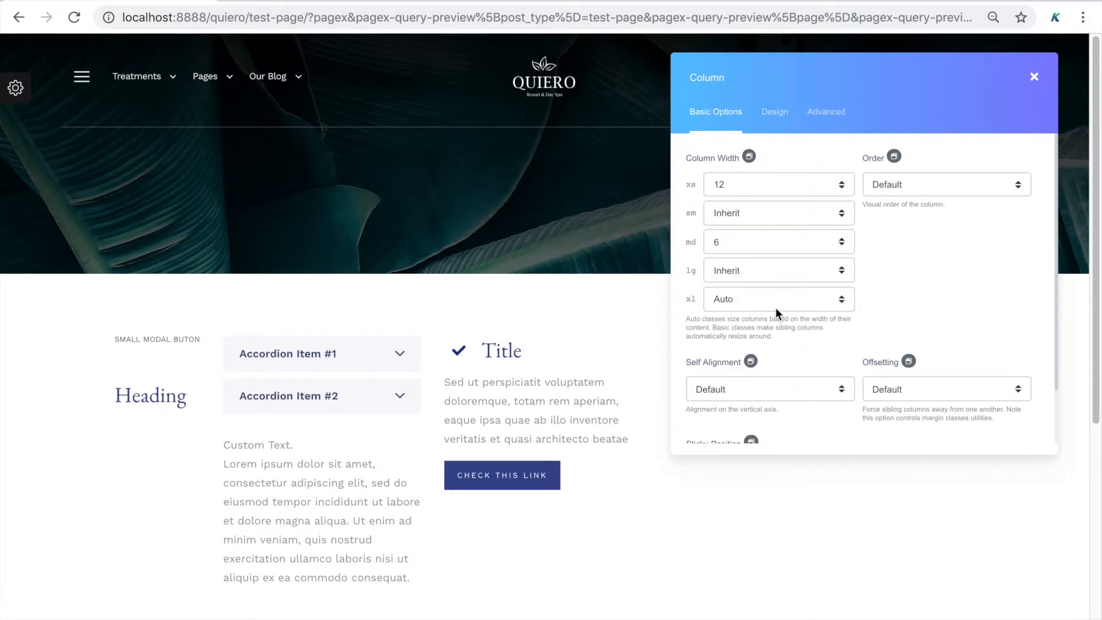
click(778, 299)
click(773, 349)
click(774, 304)
click(773, 332)
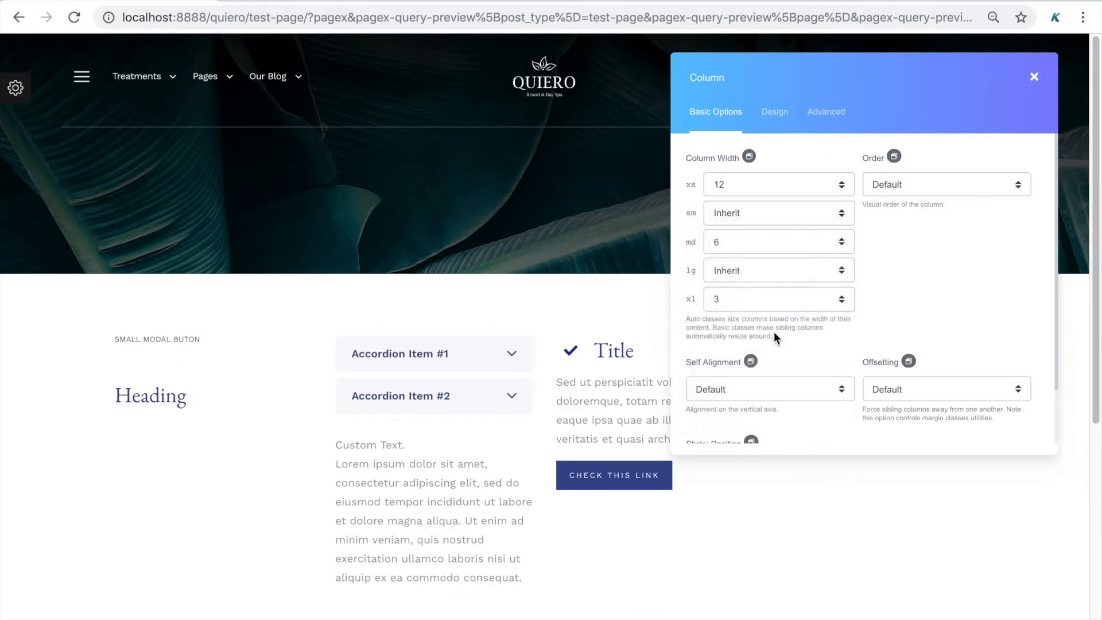
click(765, 301)
click(765, 260)
click(752, 156)
click(797, 333)
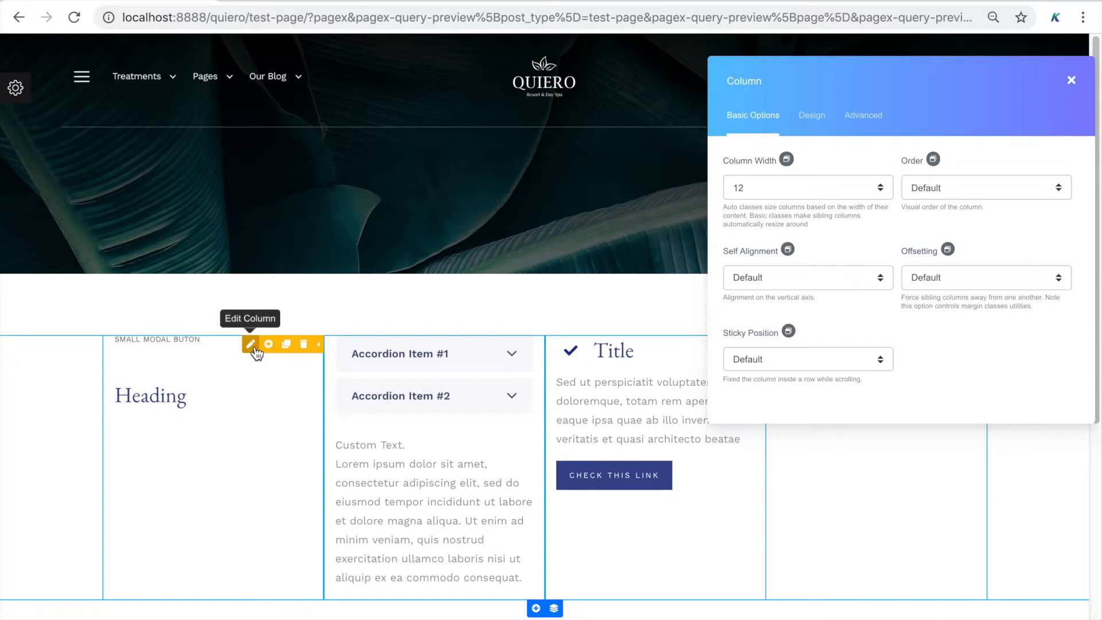
Set column orders on desktop: Heading 2, accordion column 1, Title 3
click(253, 348)
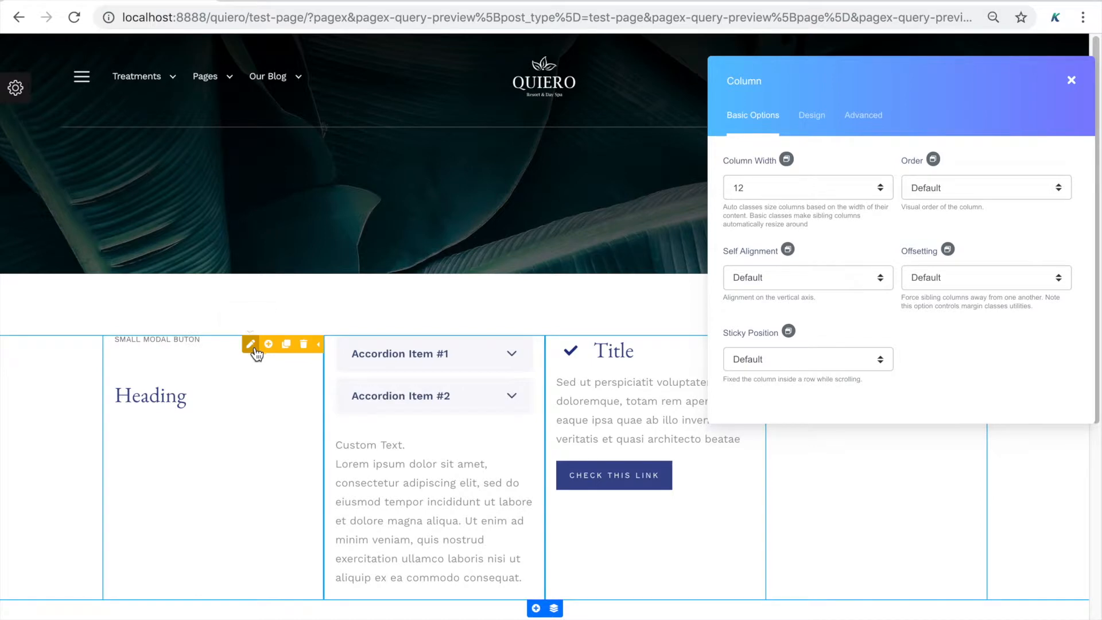
click(931, 160)
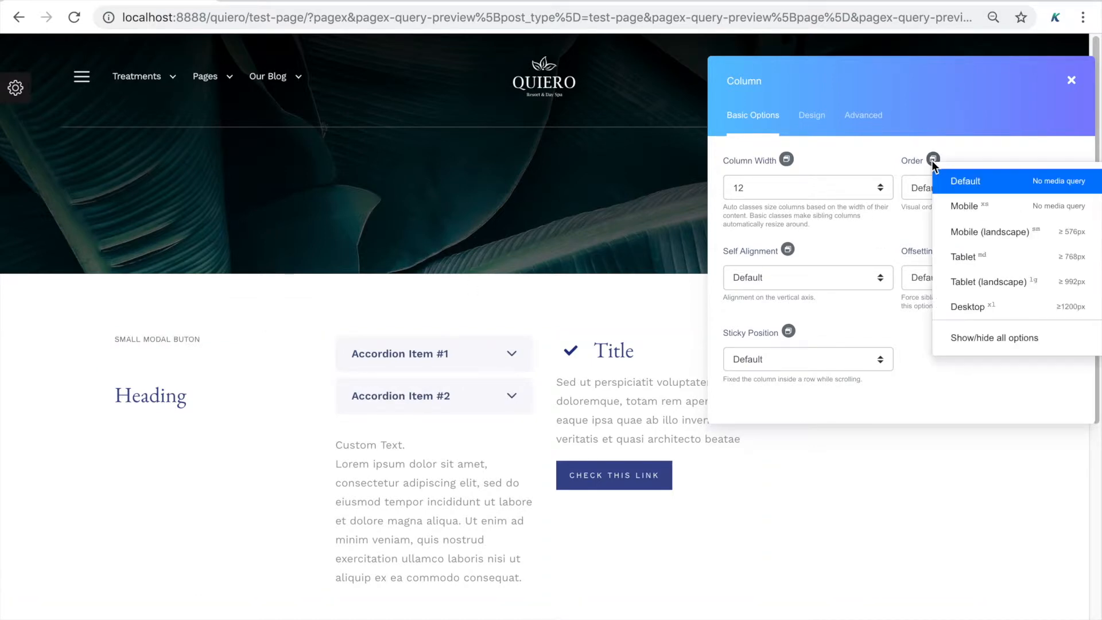
click(963, 307)
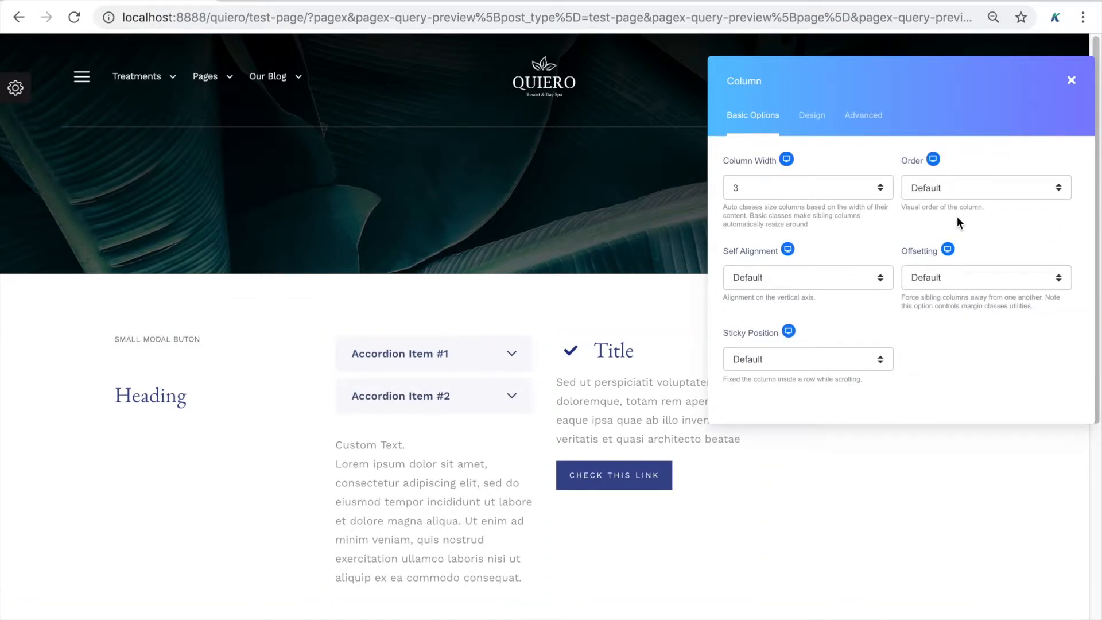
click(961, 194)
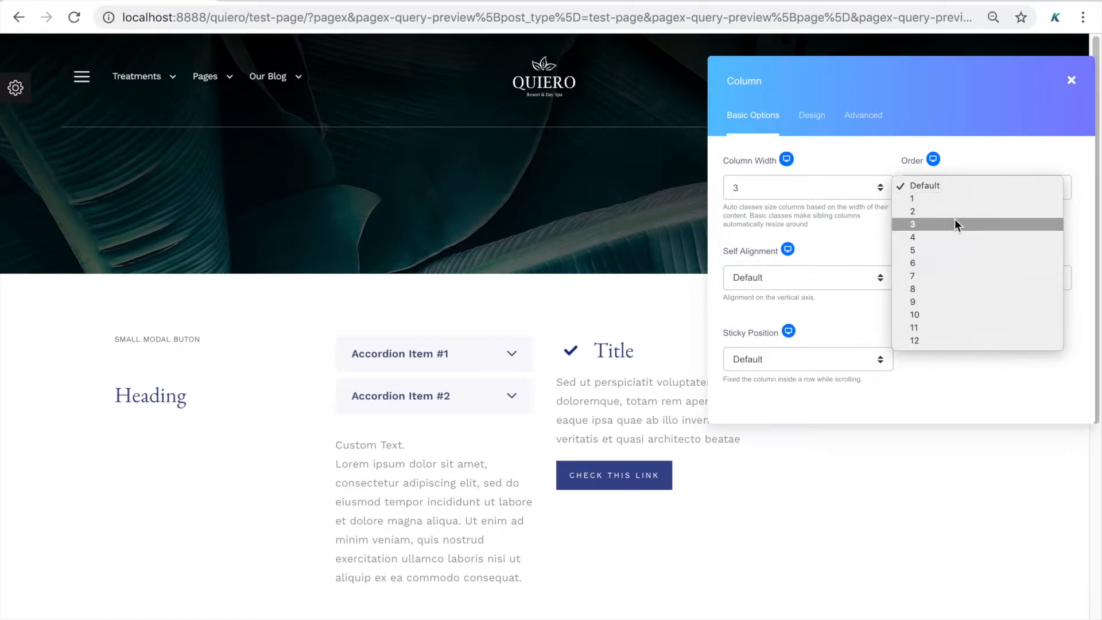
click(966, 210)
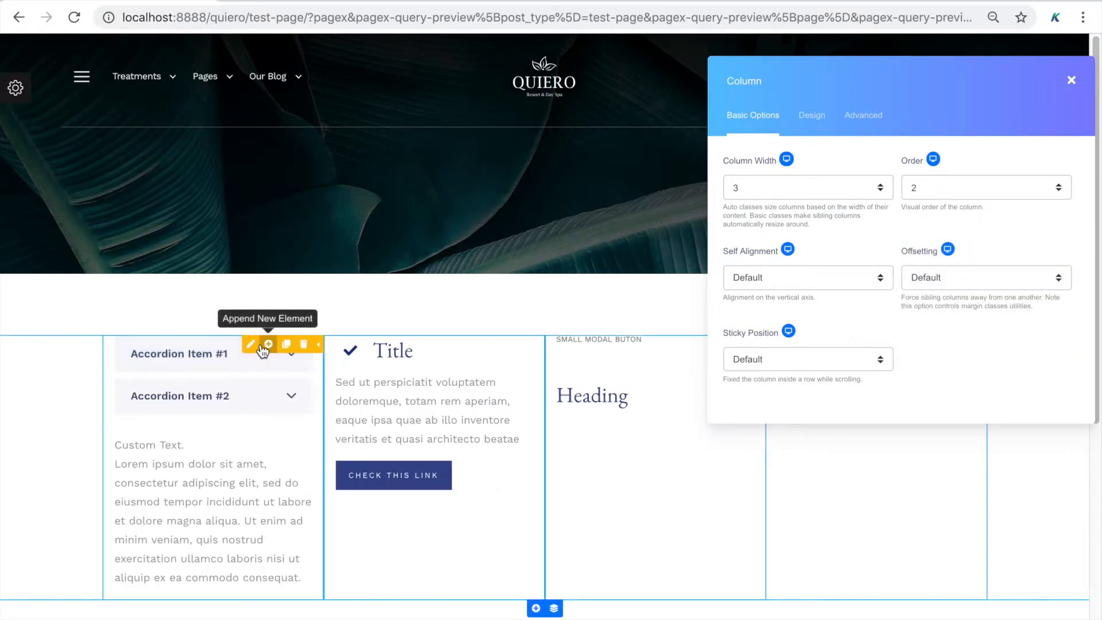
click(253, 346)
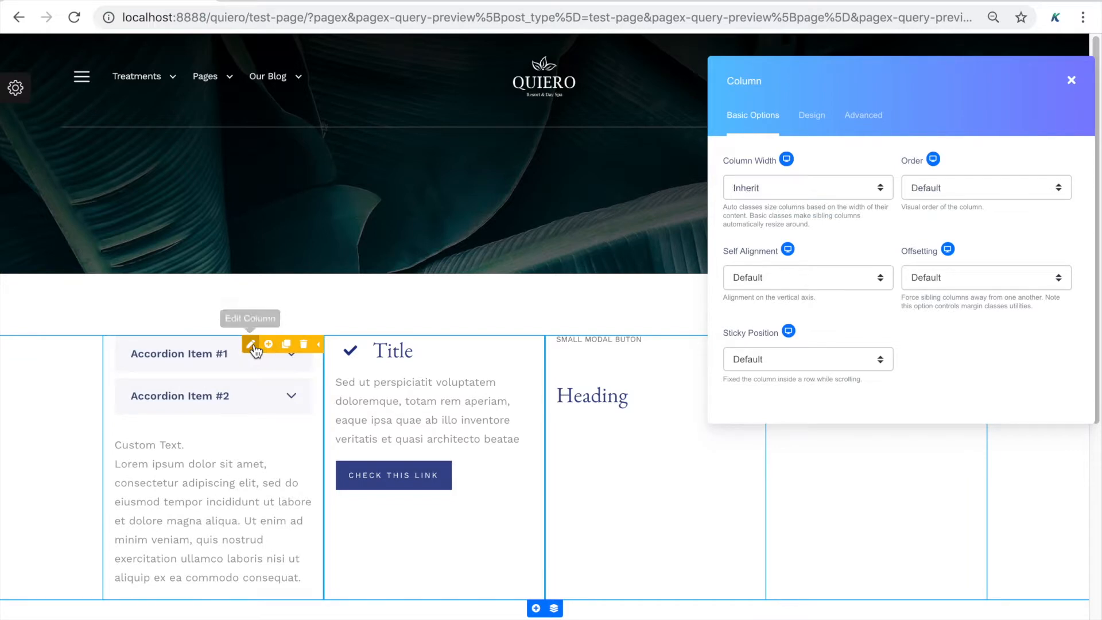
click(1018, 179)
click(998, 198)
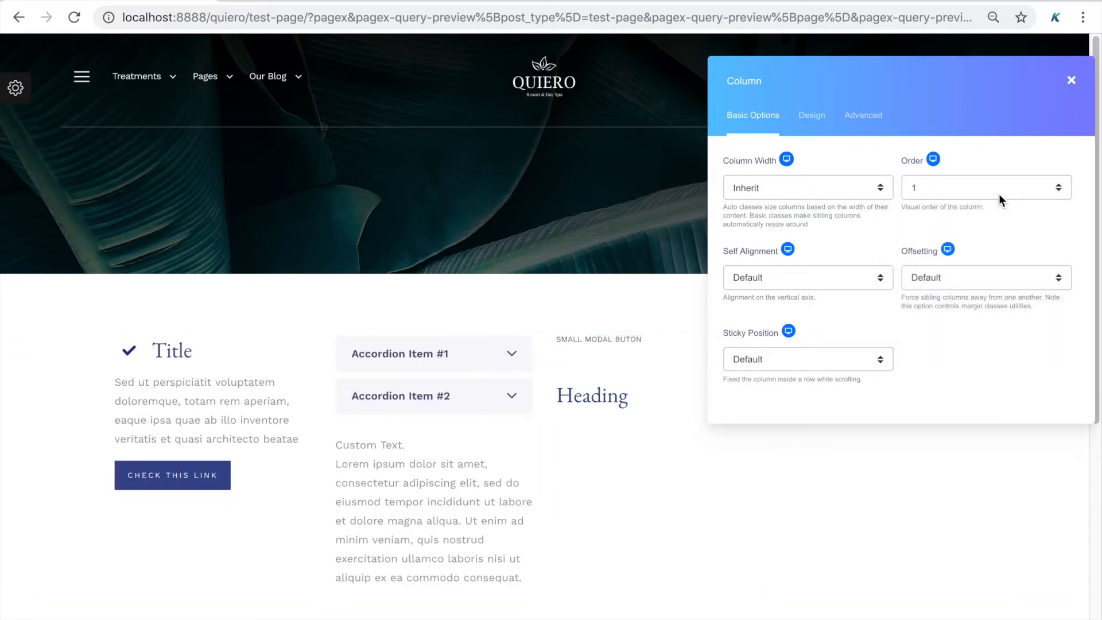
click(249, 343)
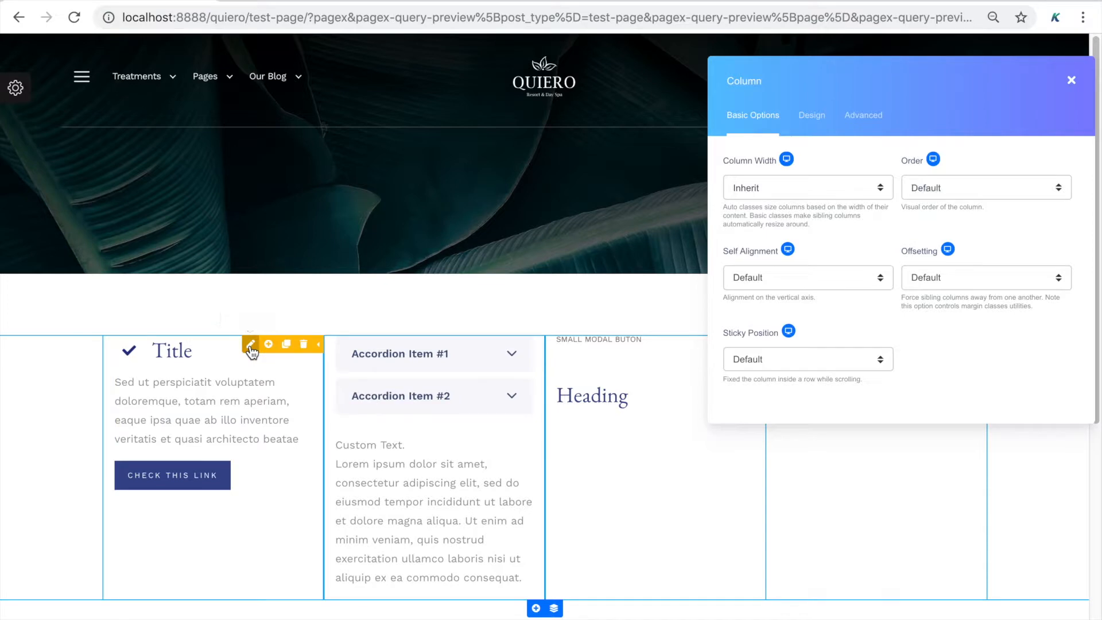
click(947, 187)
click(931, 223)
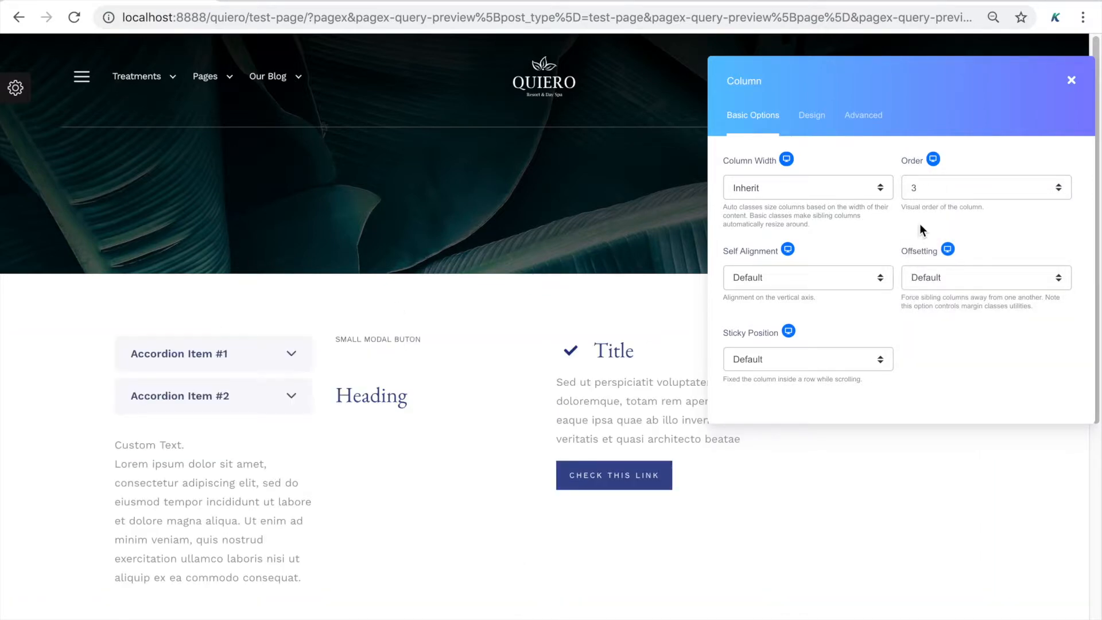
Switch the Order breakpoint between Tablet, Tablet (landscape) and Desktop, ending at Default
click(933, 160)
click(966, 257)
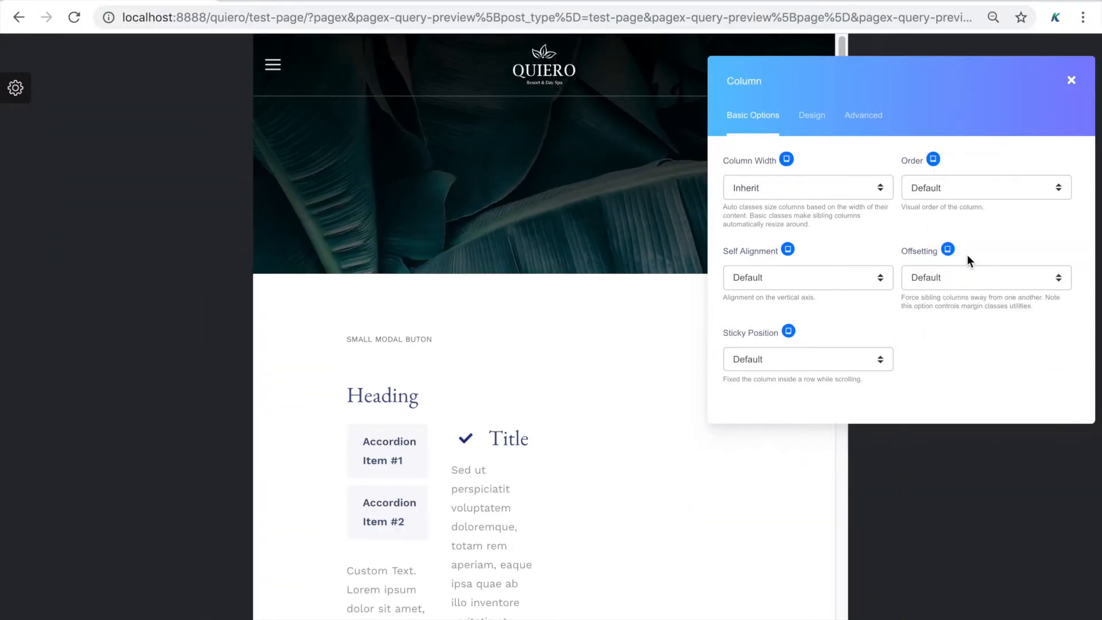
click(932, 159)
click(963, 281)
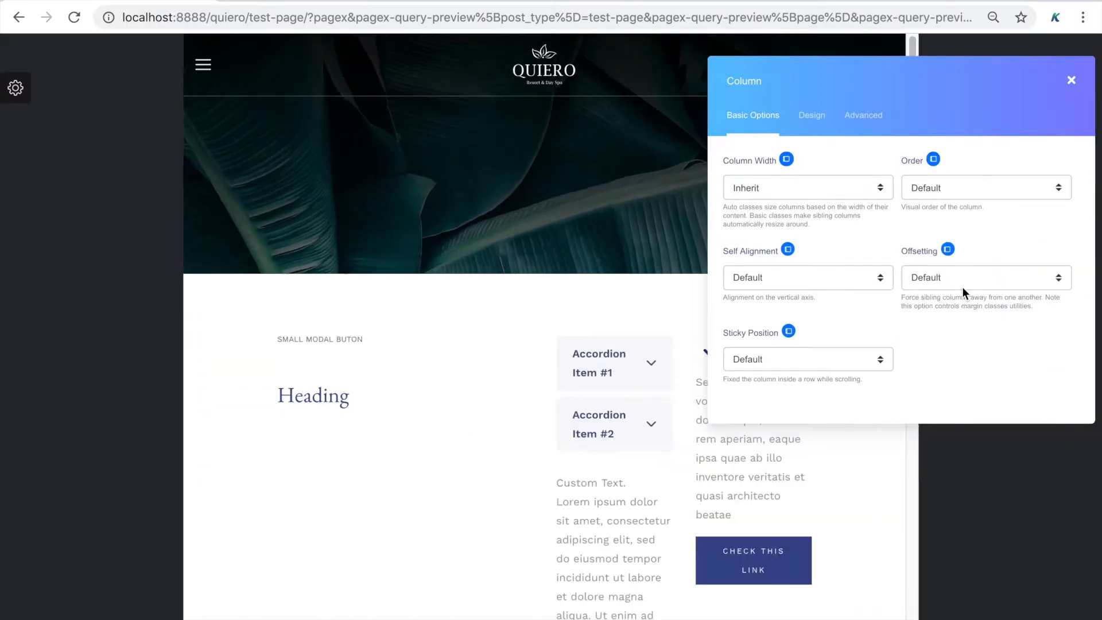
click(934, 162)
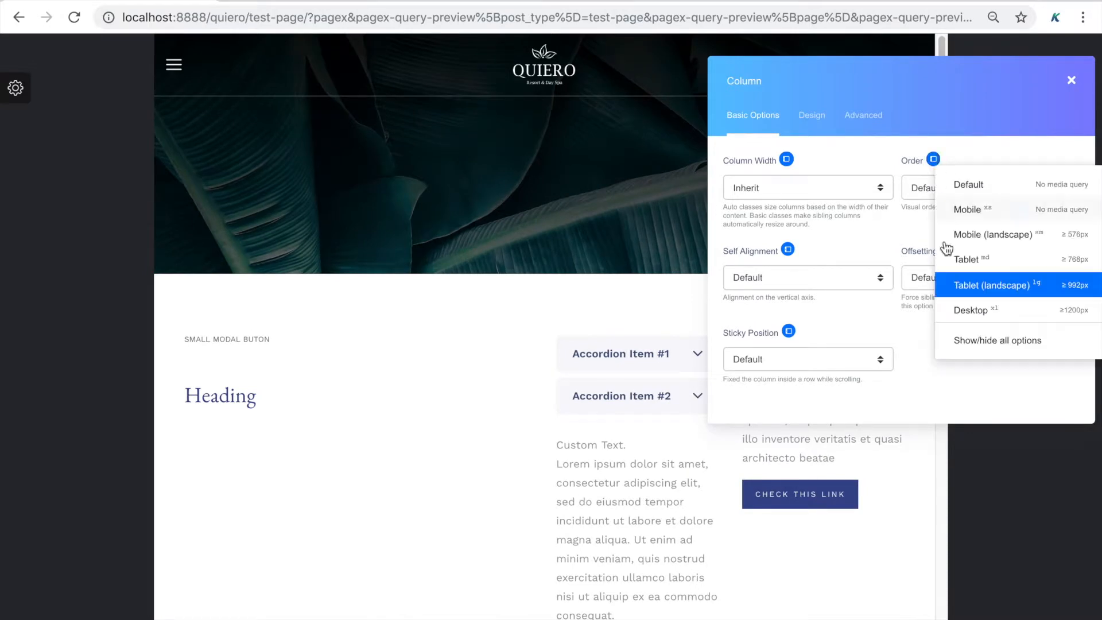
click(961, 307)
click(934, 161)
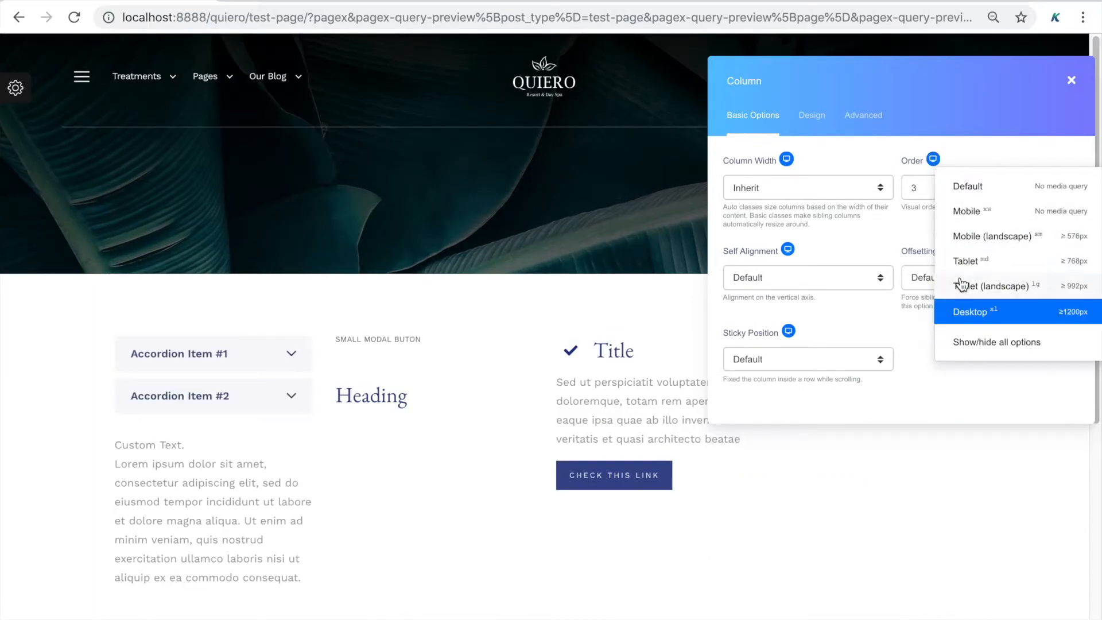
click(960, 281)
click(935, 160)
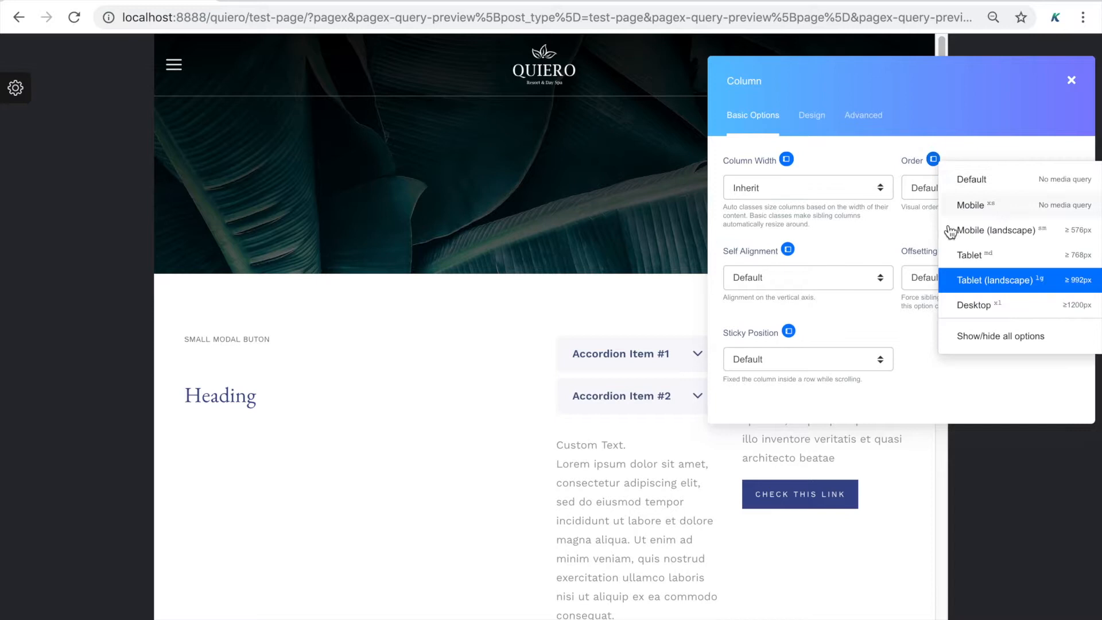
click(965, 305)
click(947, 252)
click(970, 272)
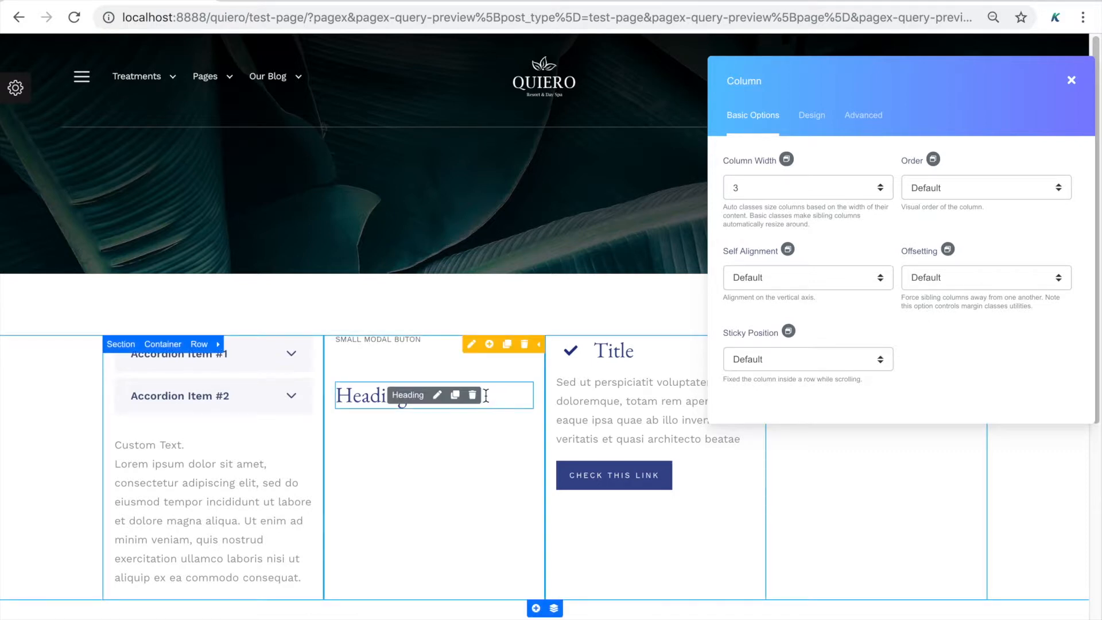
Try Top then Center self-alignment on the Heading column, then reset it to Default
click(471, 344)
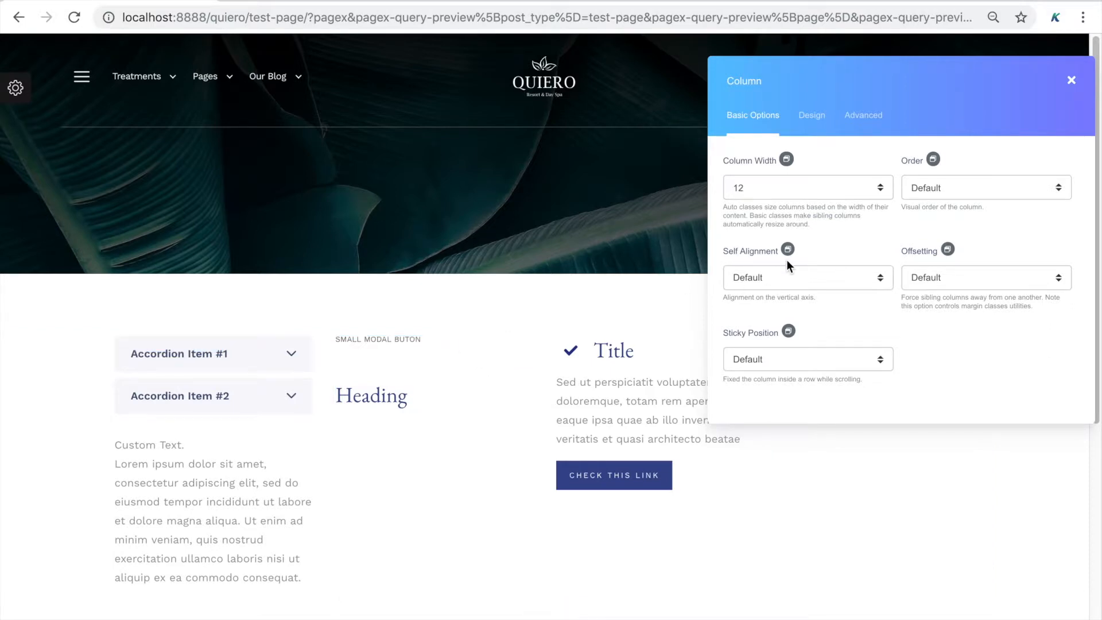
click(782, 274)
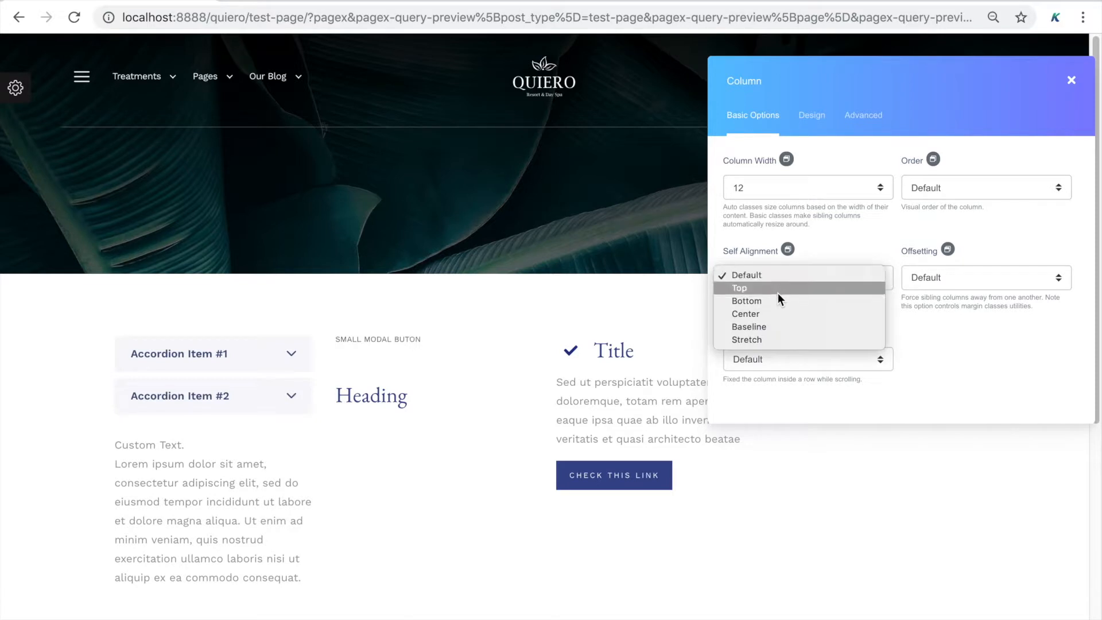
click(777, 292)
click(785, 273)
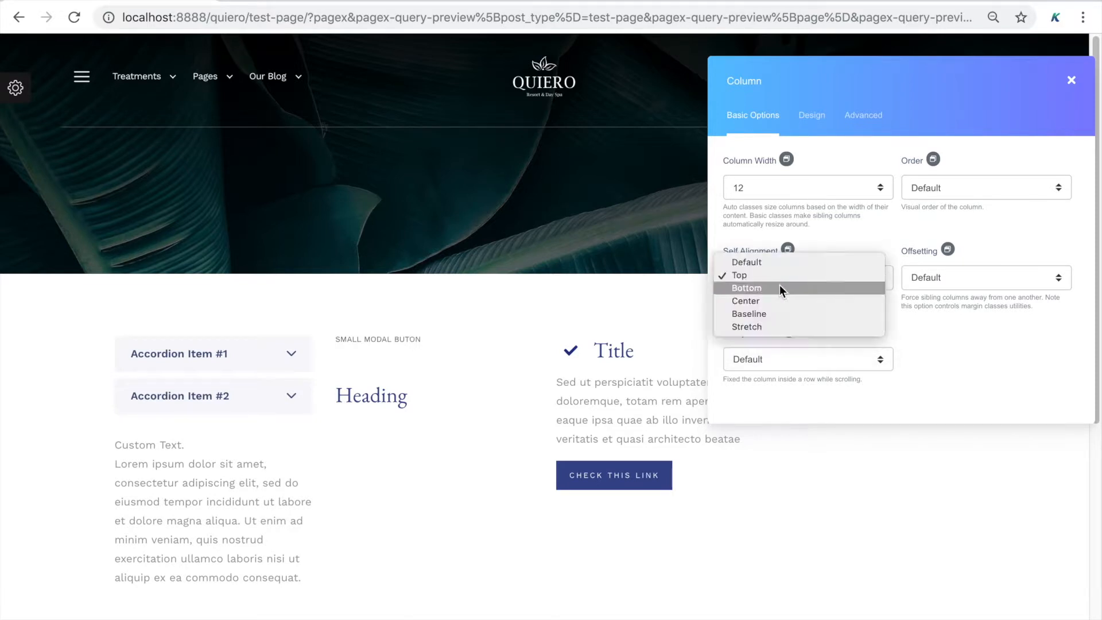
click(783, 289)
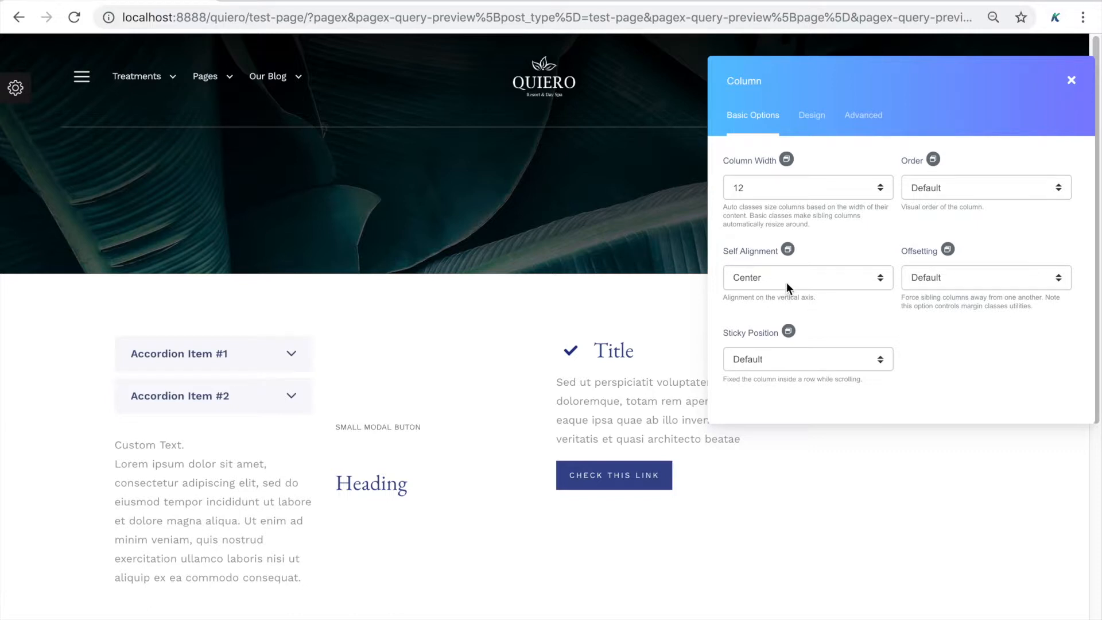
click(786, 283)
click(805, 239)
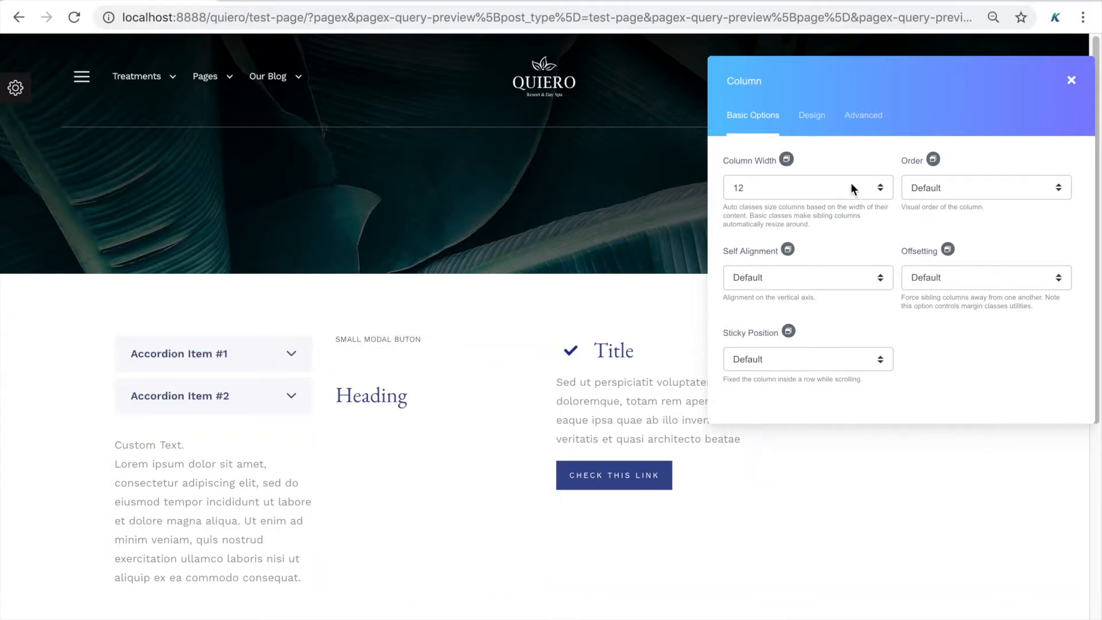
Move the Column panel left and give the Title column a Left offset
drag(918, 75, 321, 113)
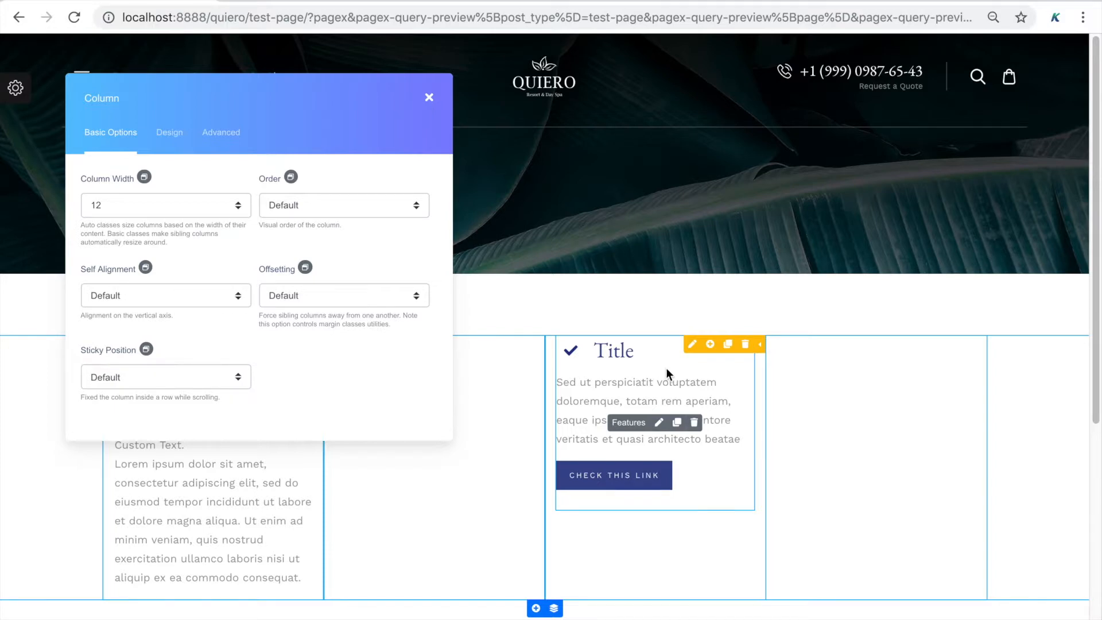
click(692, 344)
click(360, 298)
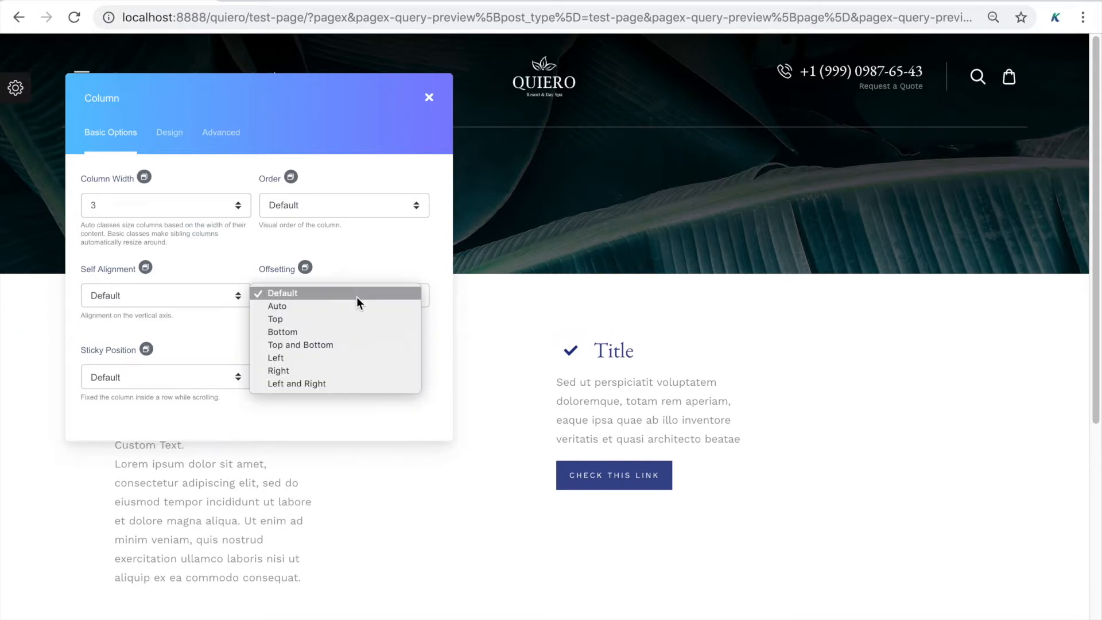
click(335, 361)
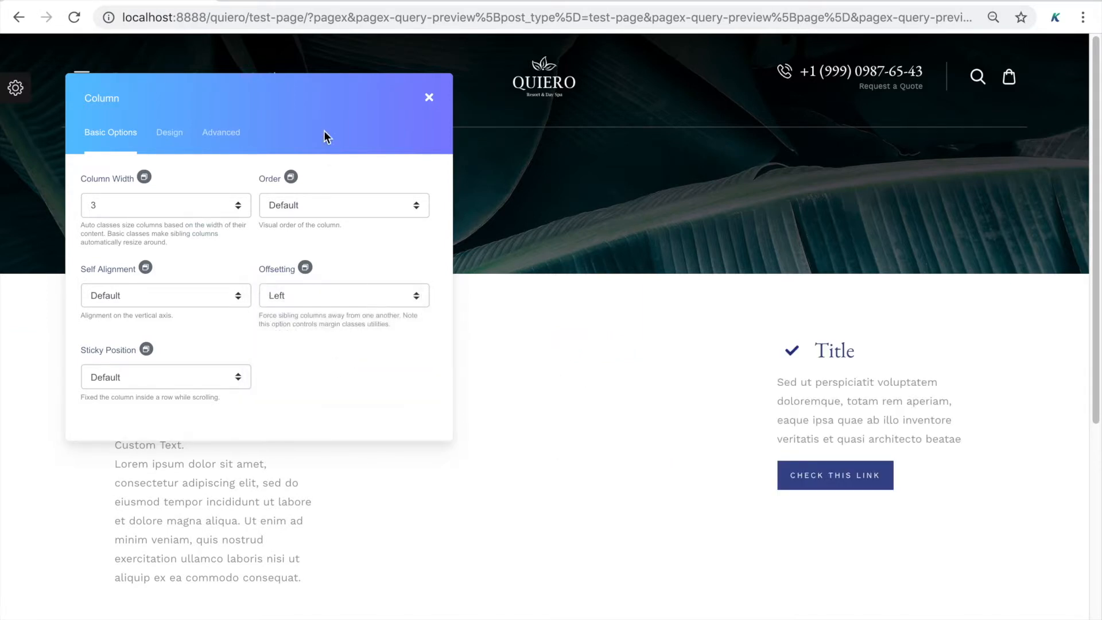
Change the Title column's offset to Left and Right, then back to Default
drag(321, 122, 242, 66)
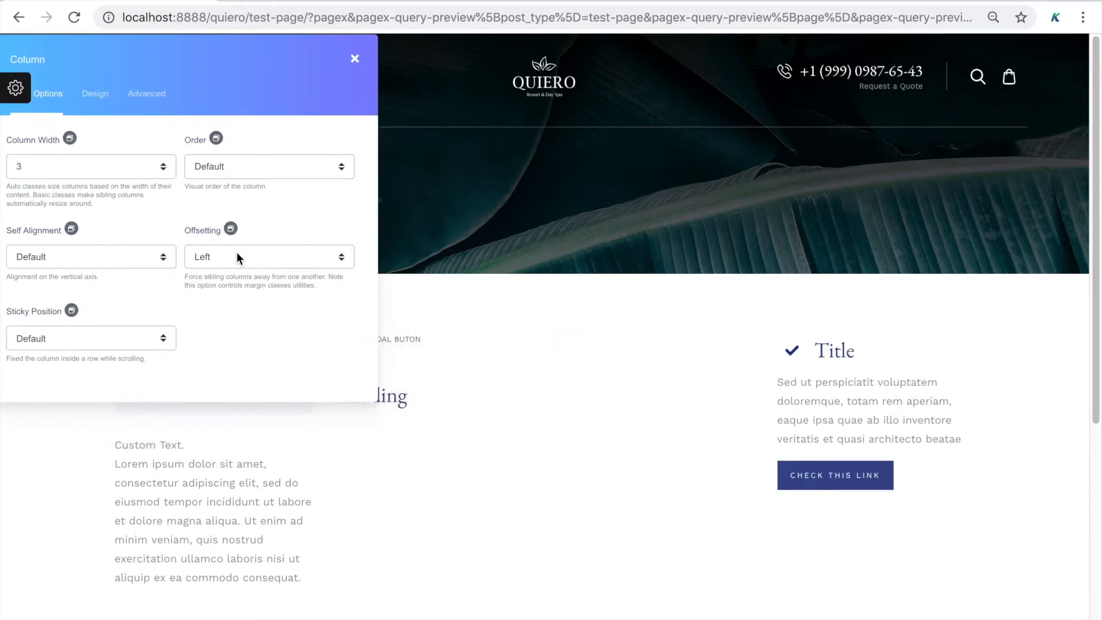
click(231, 259)
click(236, 281)
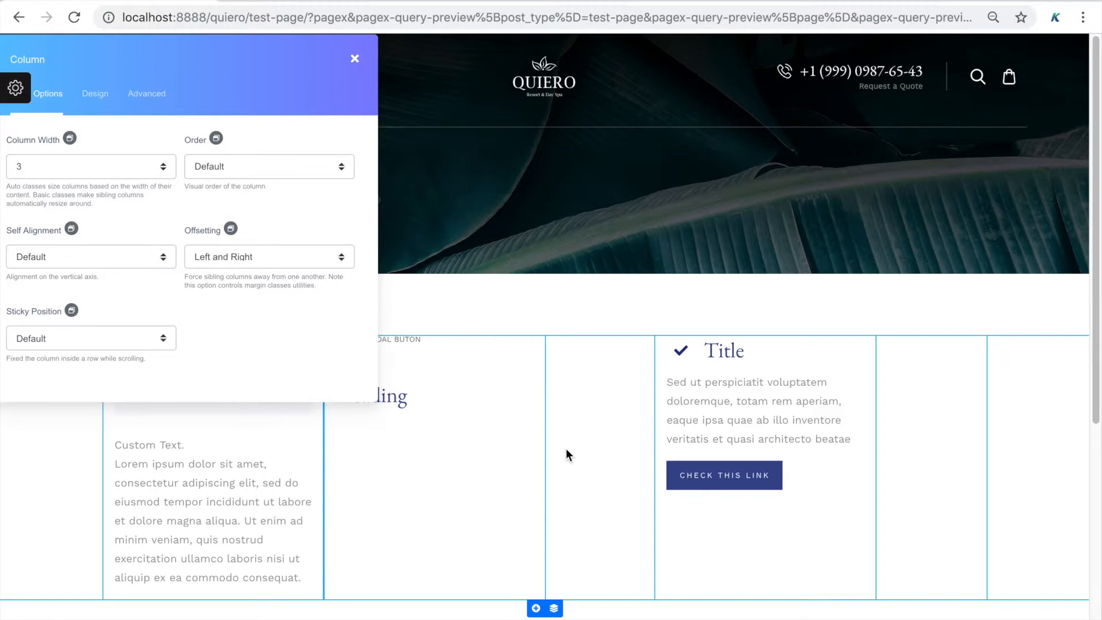
mouse_move(400, 488)
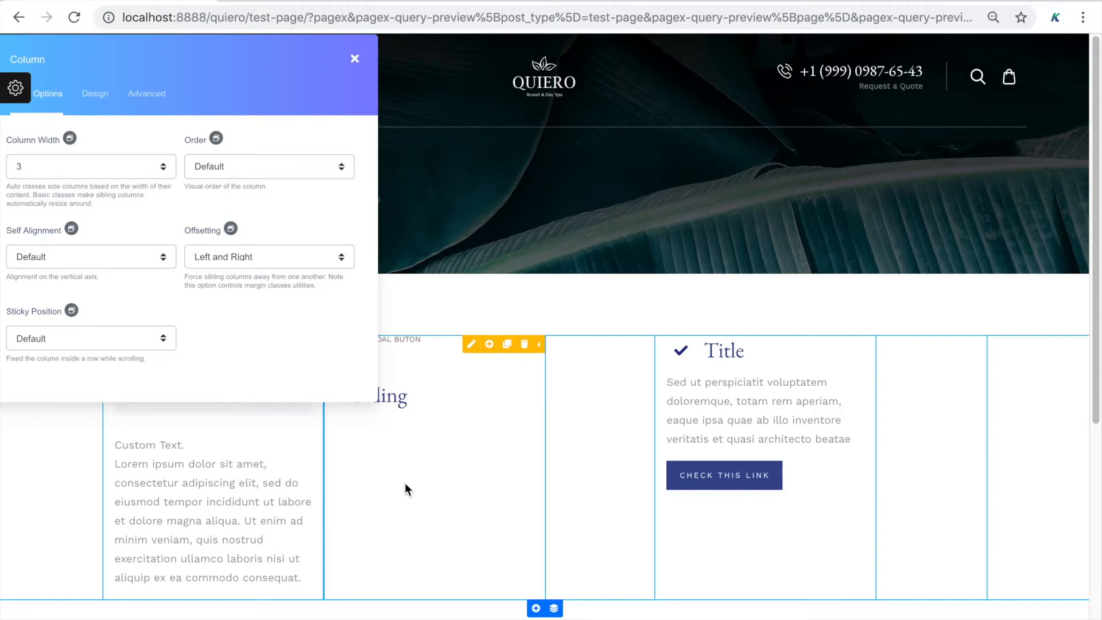
click(281, 260)
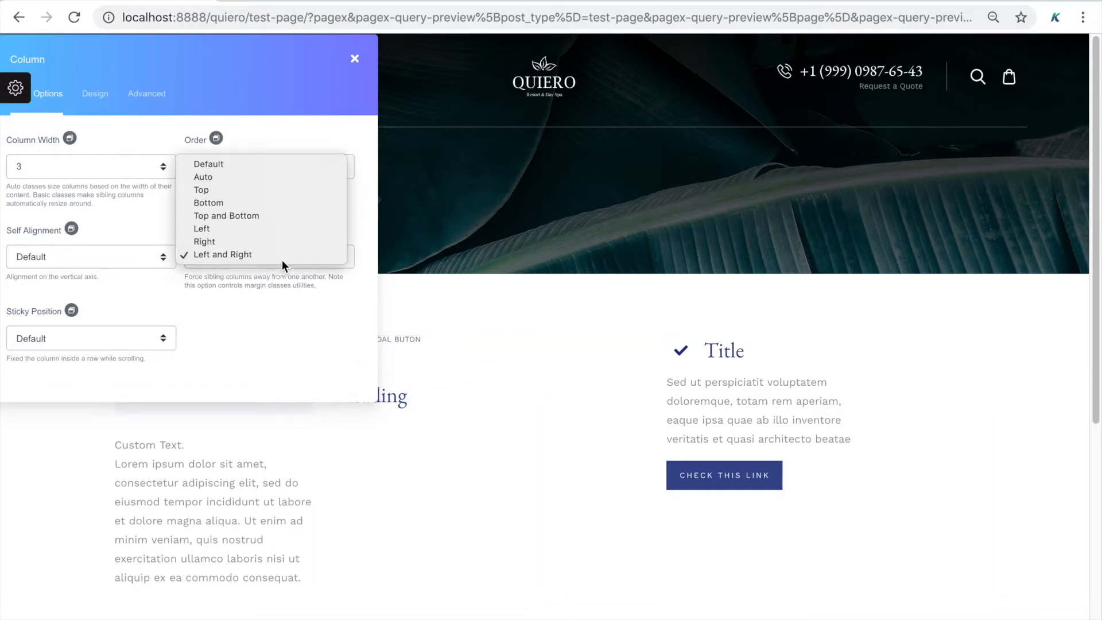
click(277, 161)
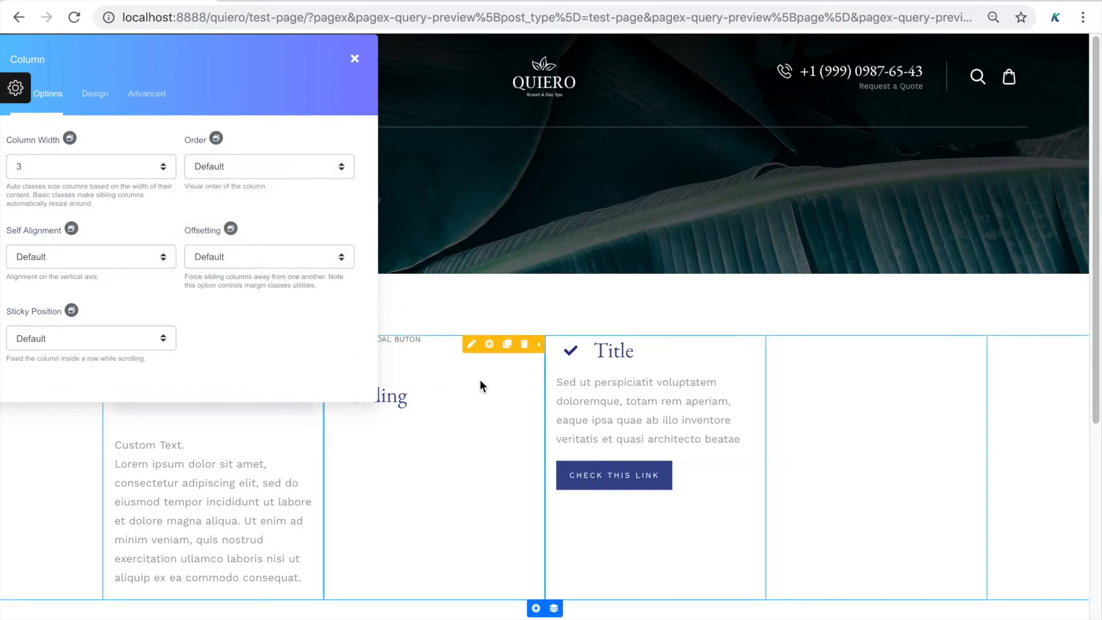
click(471, 344)
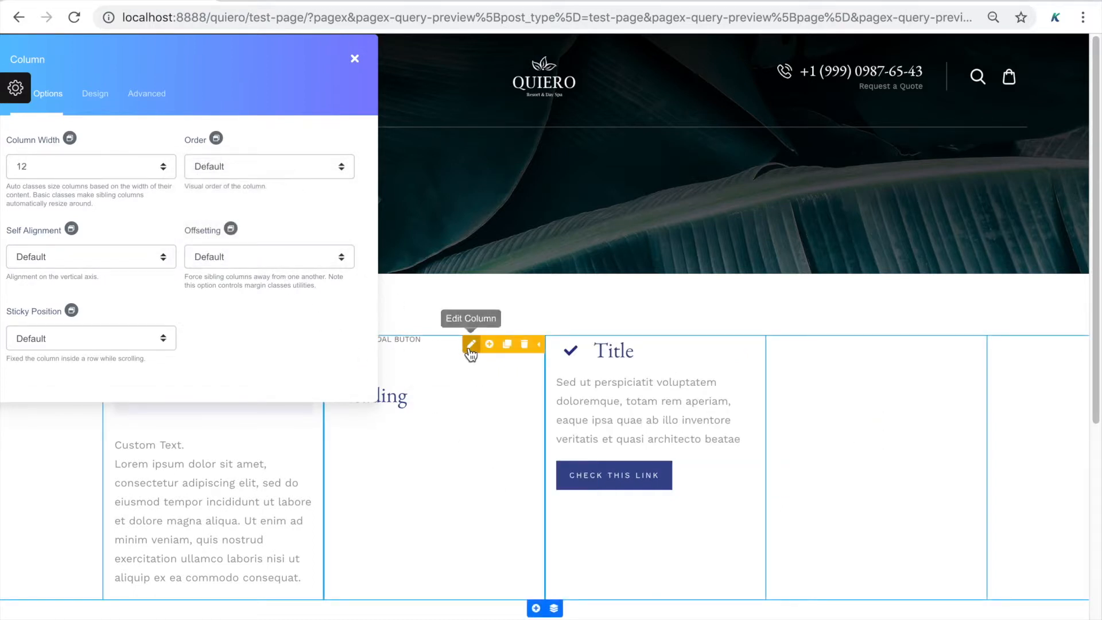
Set the Heading column's Offsetting to Left, reposition the panel, and close the column settings
click(305, 263)
click(288, 318)
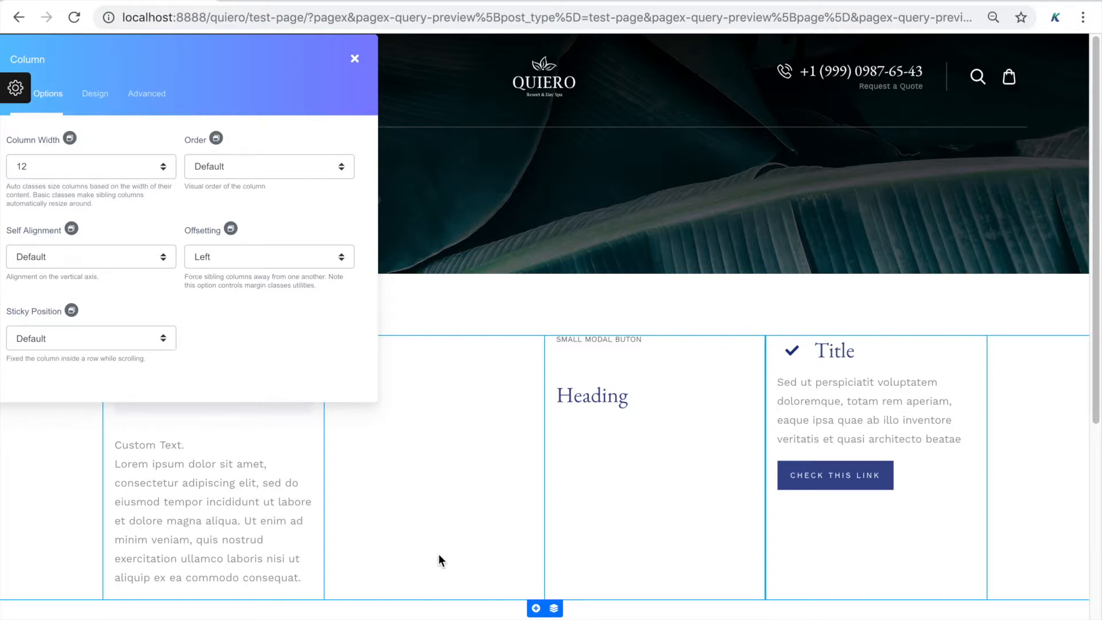
click(232, 232)
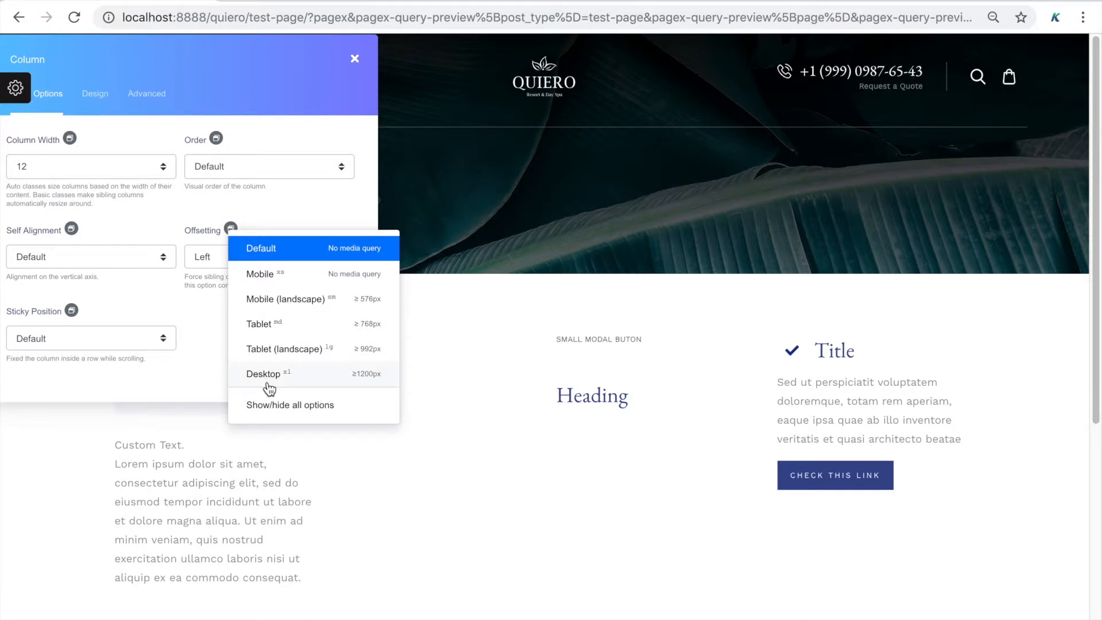
click(217, 313)
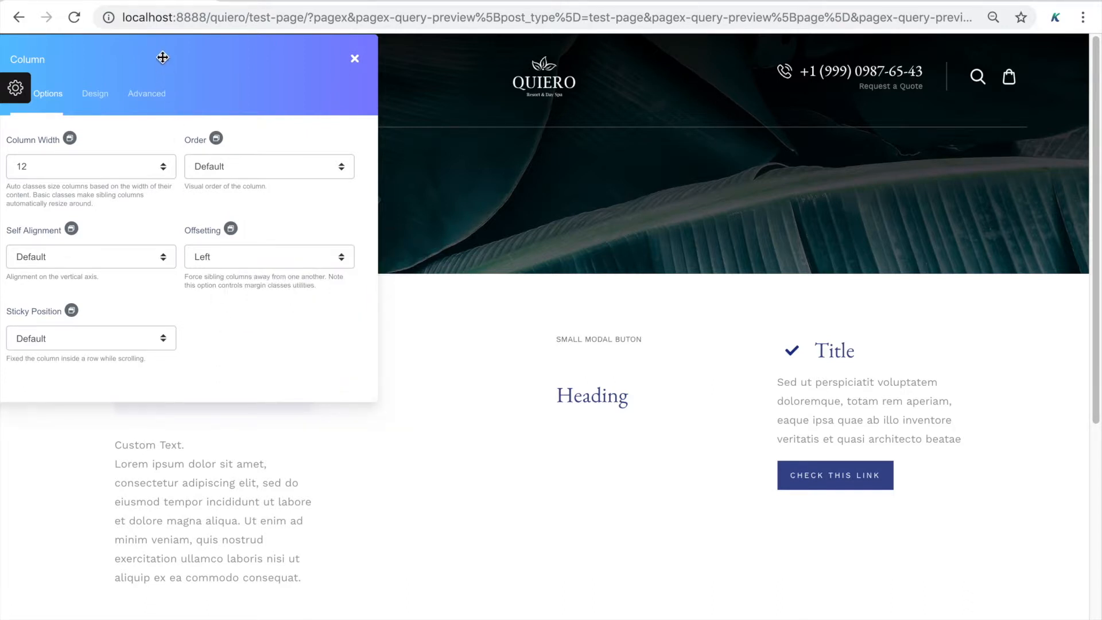
drag(163, 57, 269, 108)
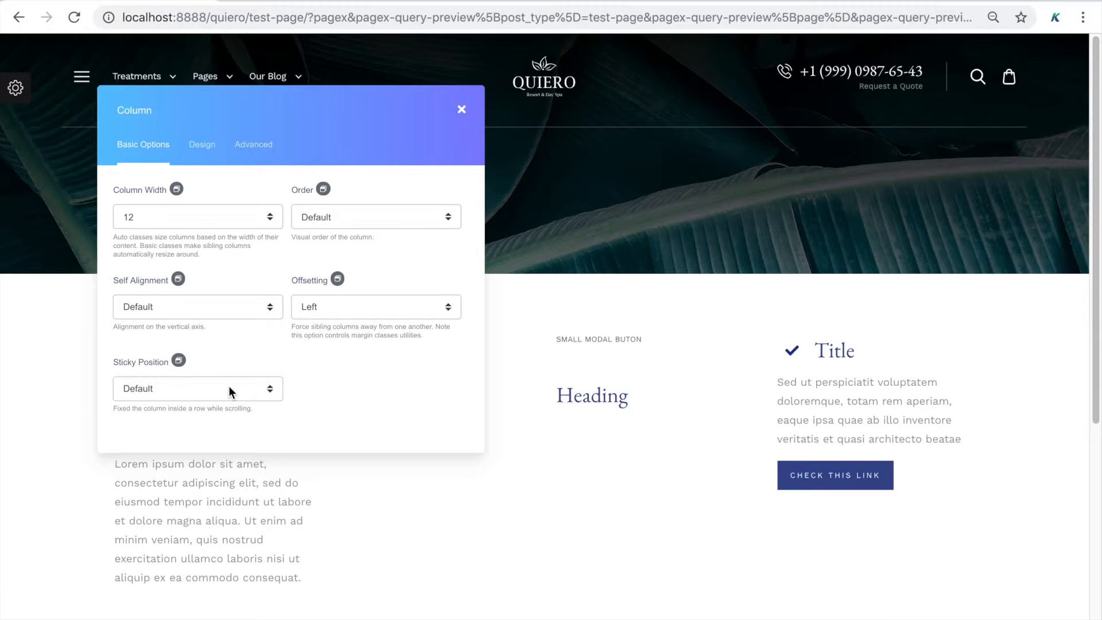
click(464, 118)
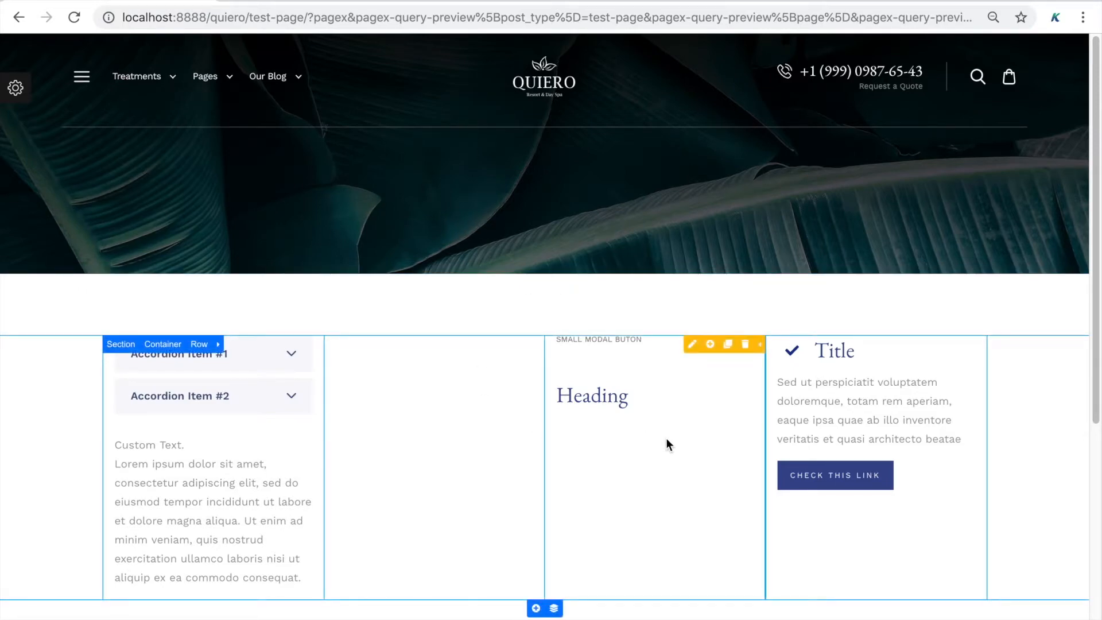
Add a Heading element to the Heading column with the text 'Test'
click(710, 344)
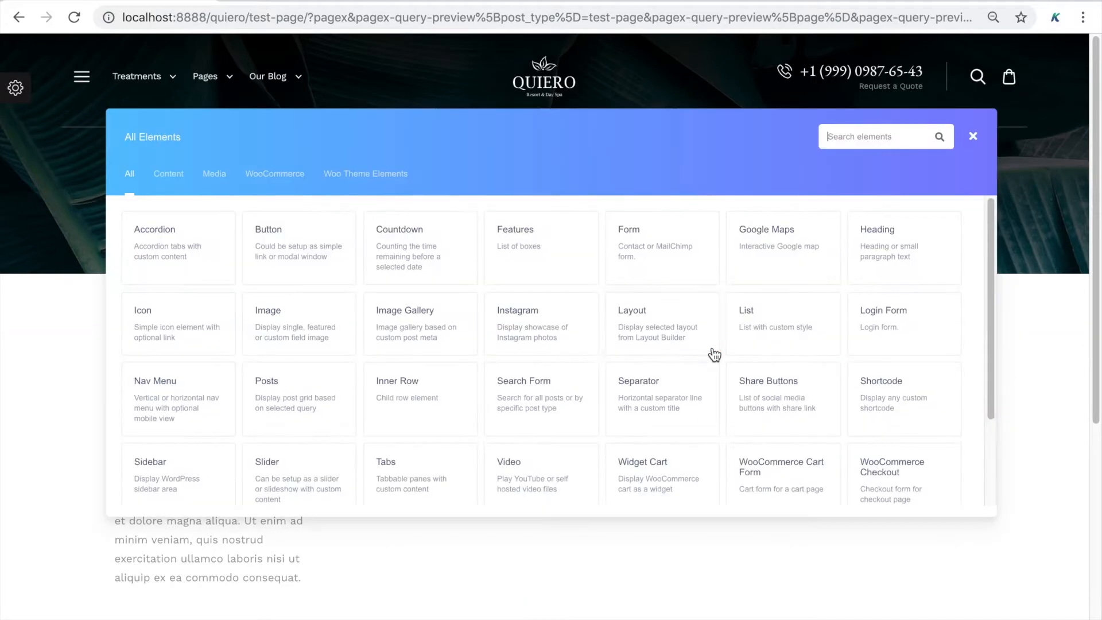
text(head)
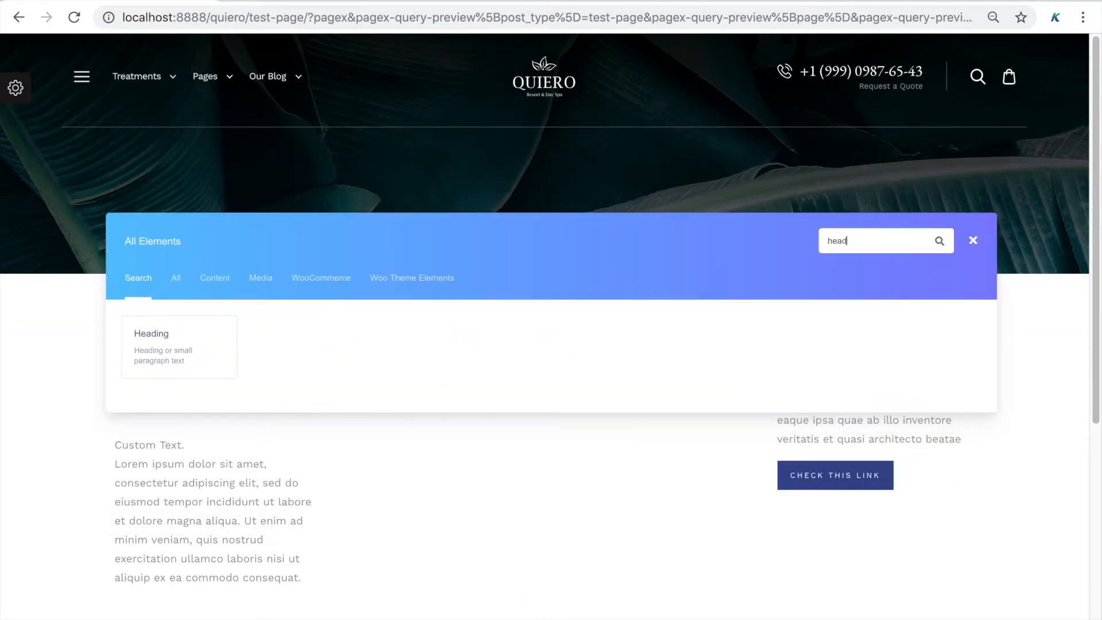
click(148, 373)
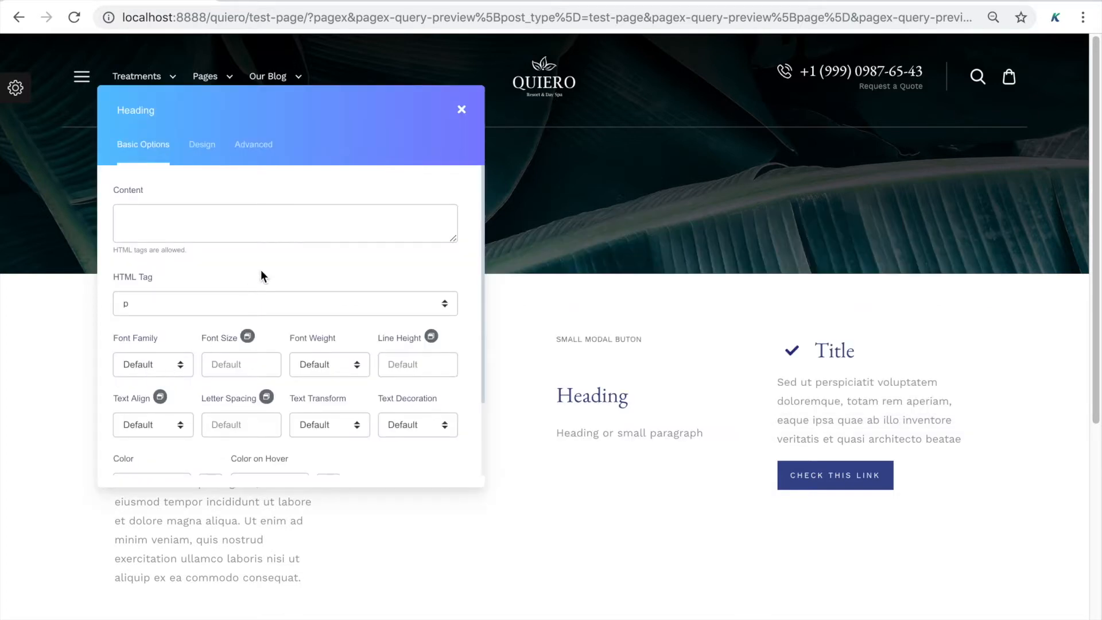
click(236, 224)
text(Test)
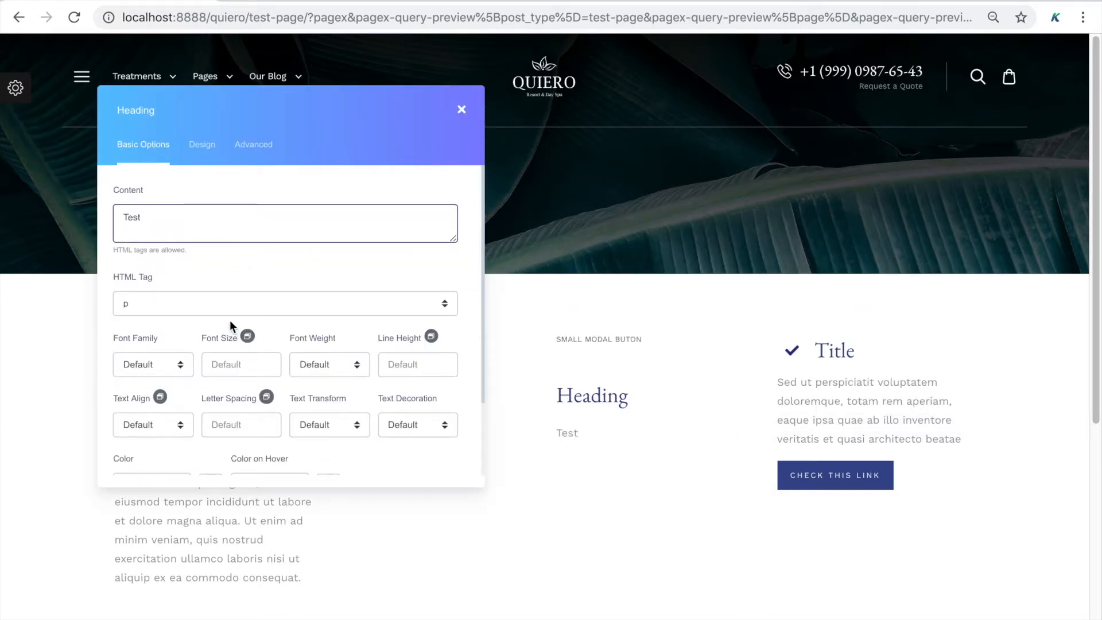
Make the heading an h4 with font size 40, coloured red (#ff0000)
click(236, 303)
click(221, 357)
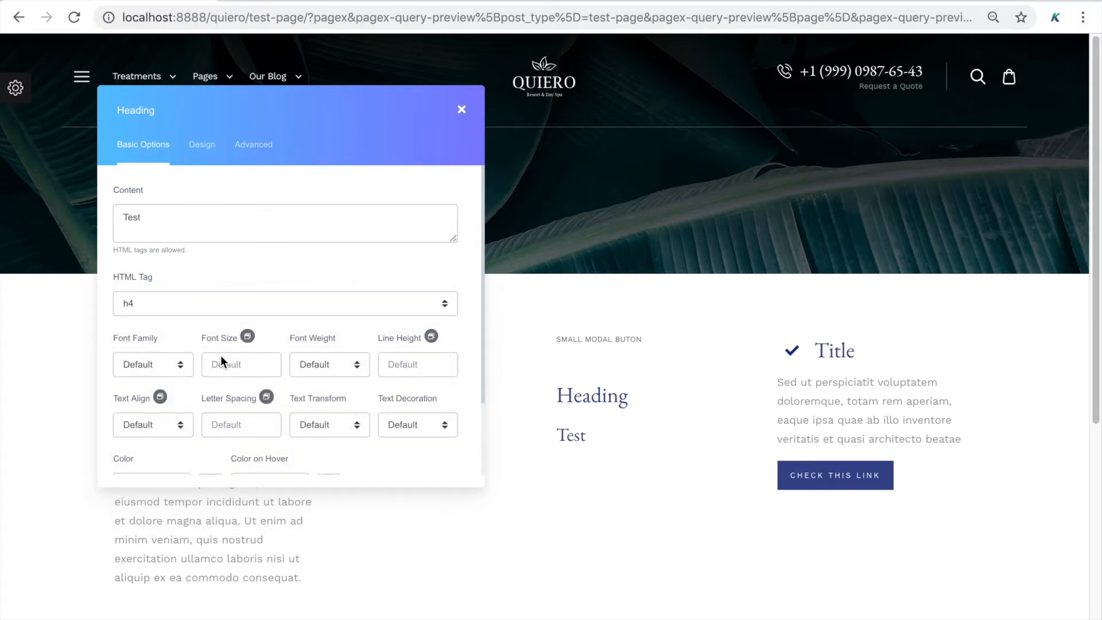
scroll(220, 356, down, 2)
click(255, 288)
text(40)
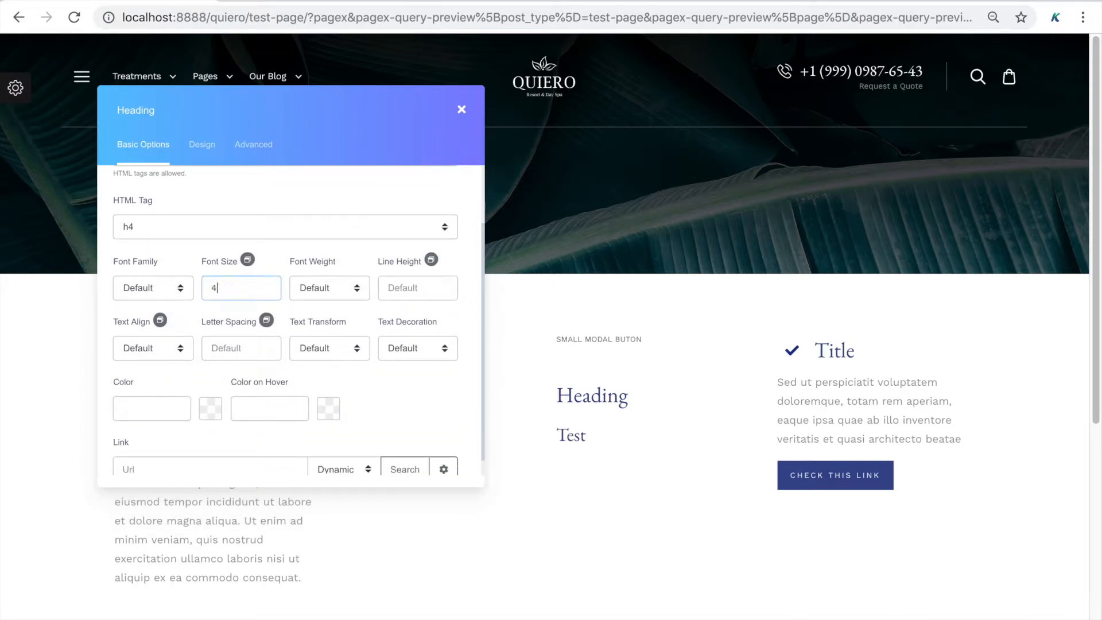
scroll(266, 432, down, 1)
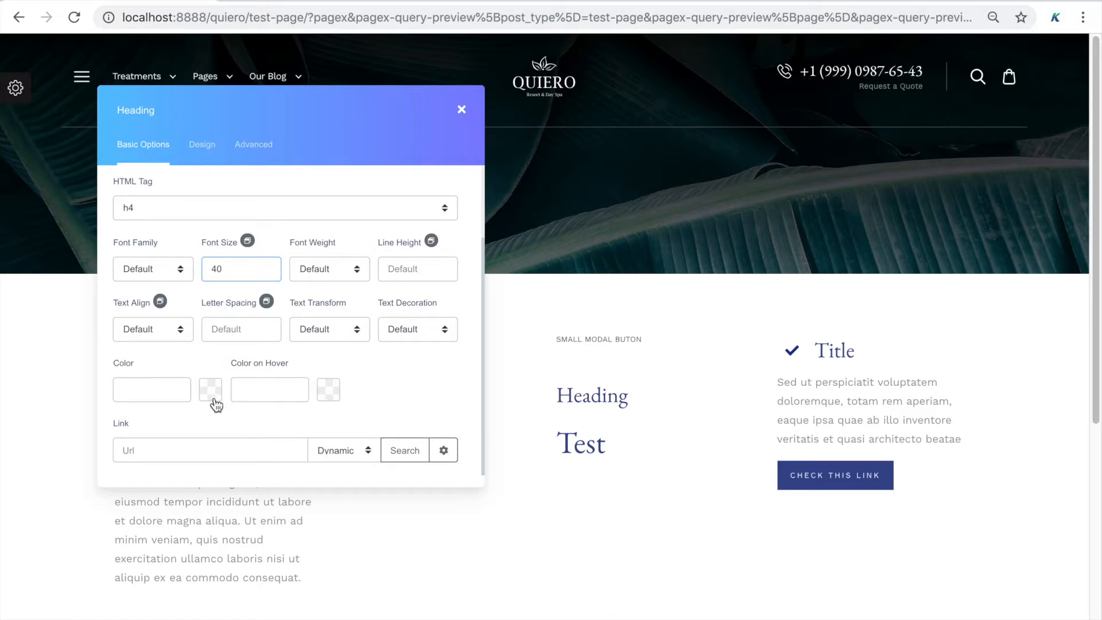
click(213, 394)
drag(273, 427, 366, 389)
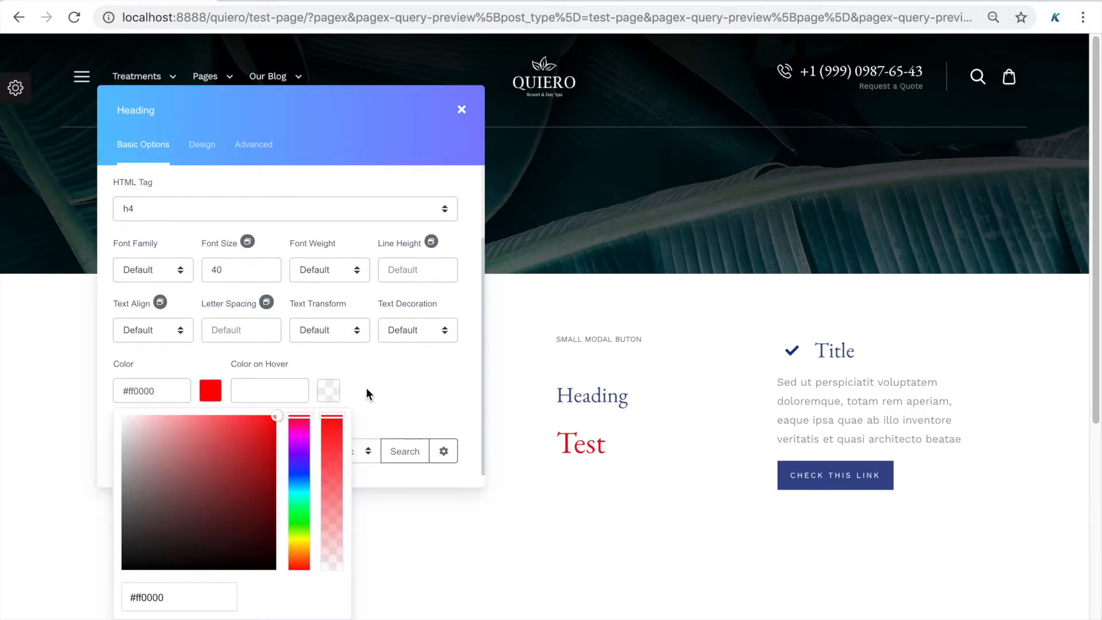
click(366, 388)
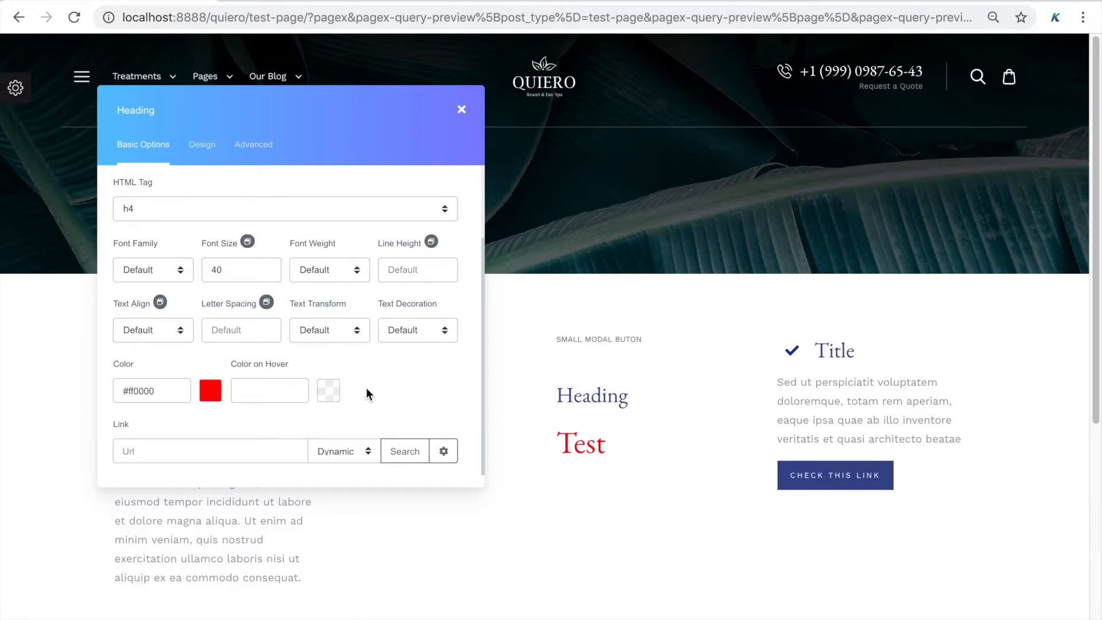
Switch to the Test heading's Design tab, glance at Advanced, and return to Design
click(201, 156)
click(246, 155)
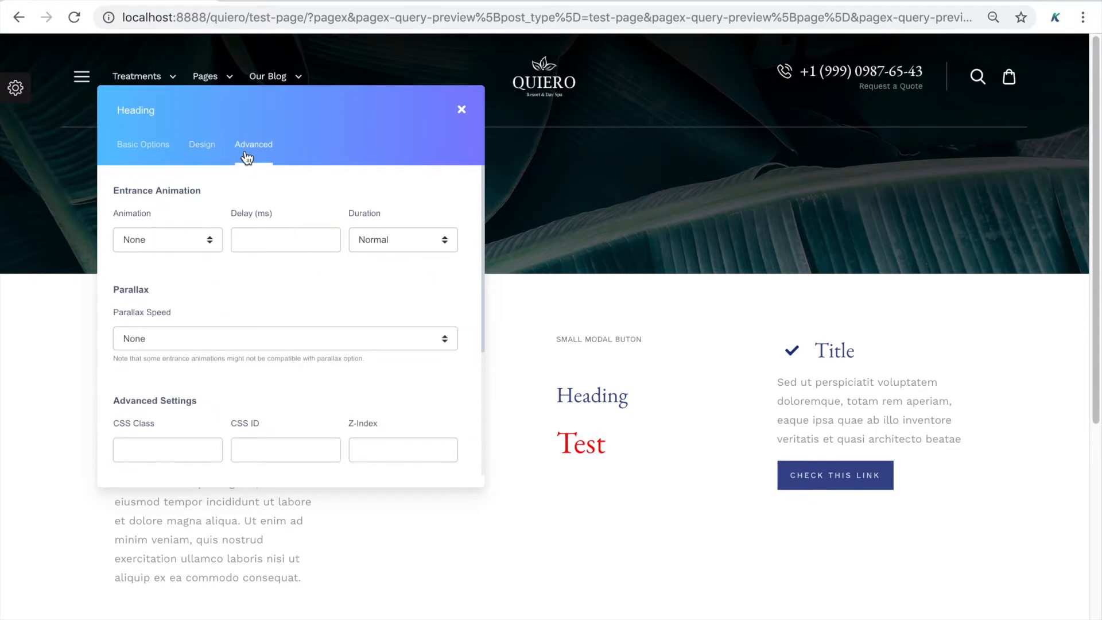
click(201, 155)
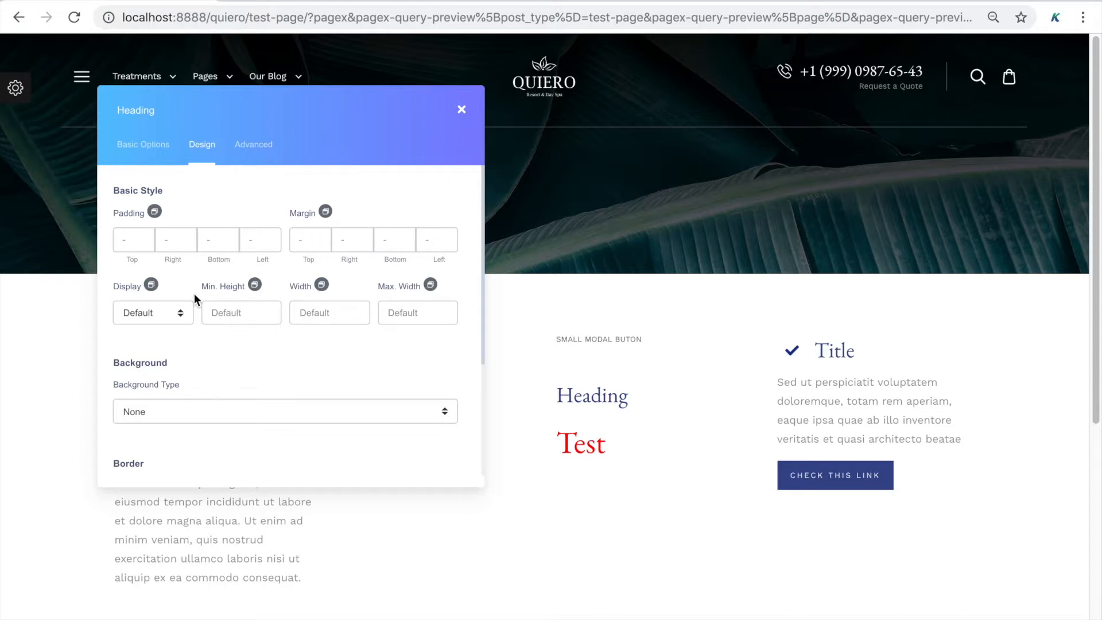
Set the Test heading's Display to none at the Mobile breakpoint
click(152, 286)
click(177, 327)
click(171, 303)
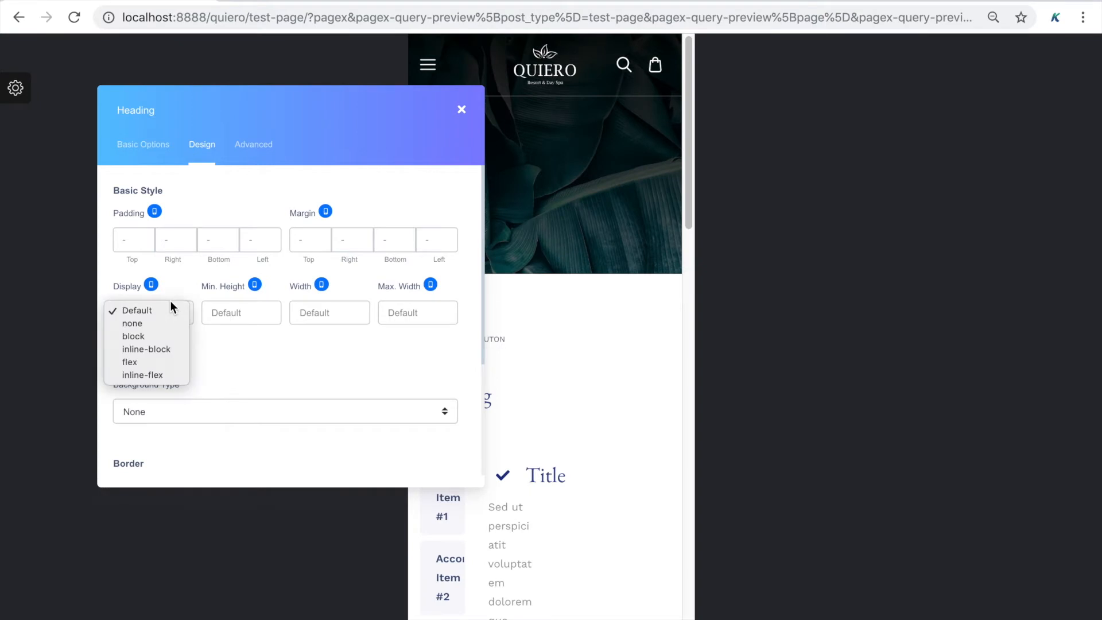
click(168, 324)
Move the settings panel aside and set Display to block for Tablet
drag(229, 117, 906, 197)
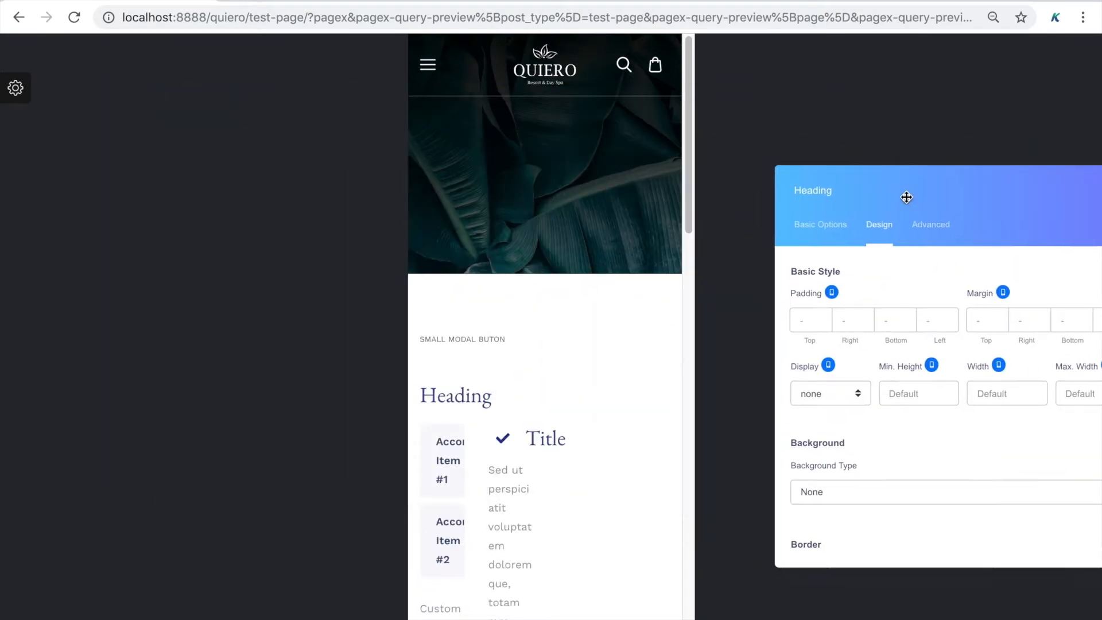
scroll(848, 374, down, 2)
click(828, 367)
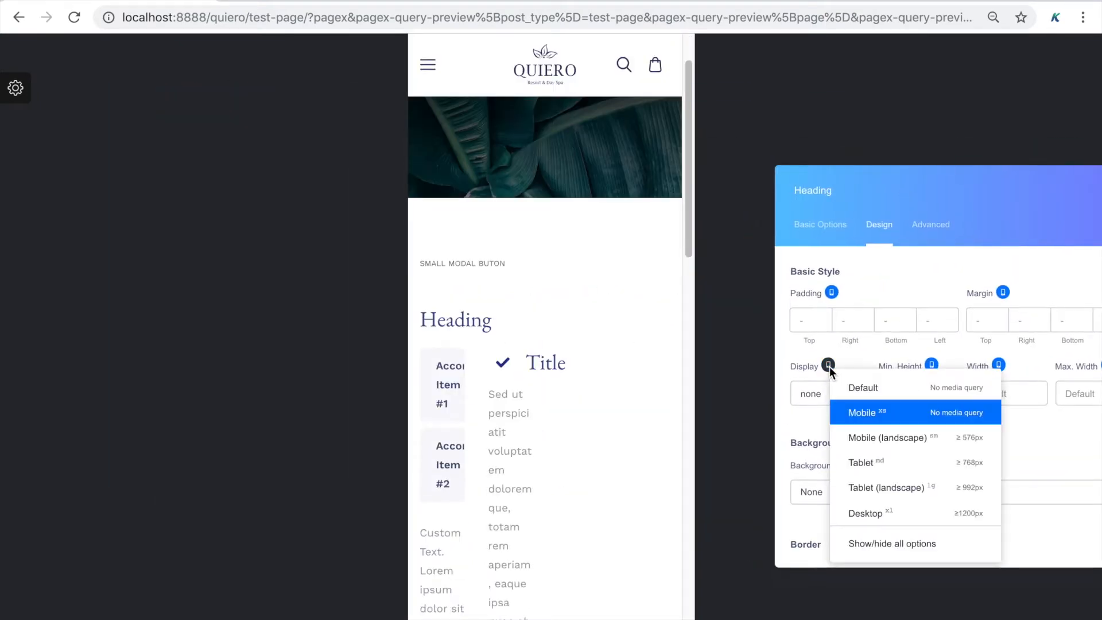
click(863, 474)
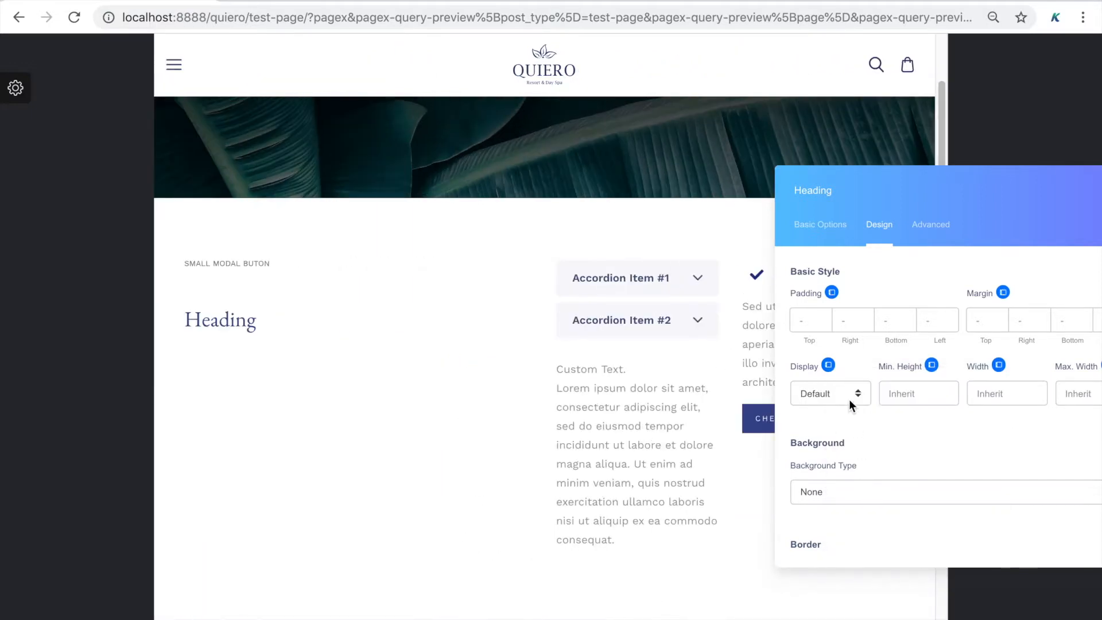
click(849, 396)
click(846, 416)
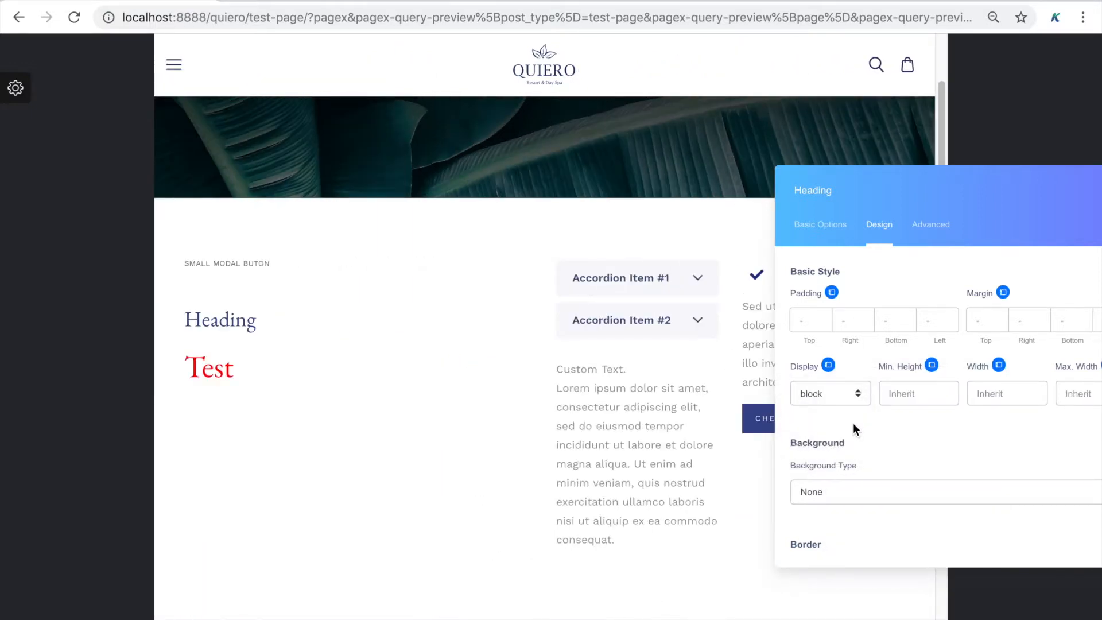
Check the Display setting at each breakpoint, ending on the Default view
click(829, 366)
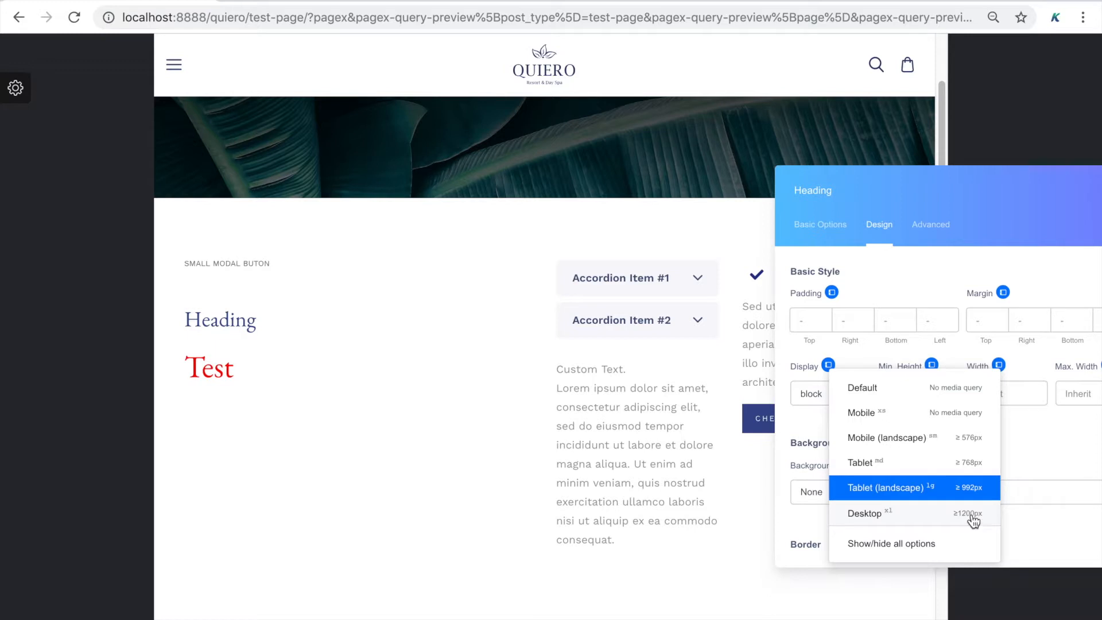
click(1018, 457)
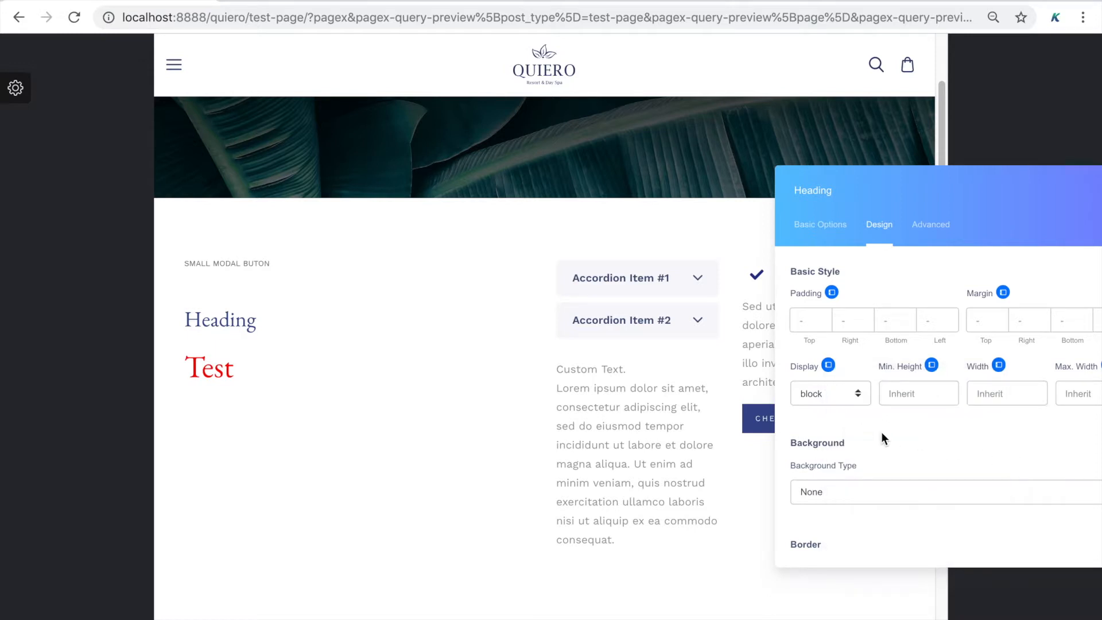
click(829, 365)
click(863, 430)
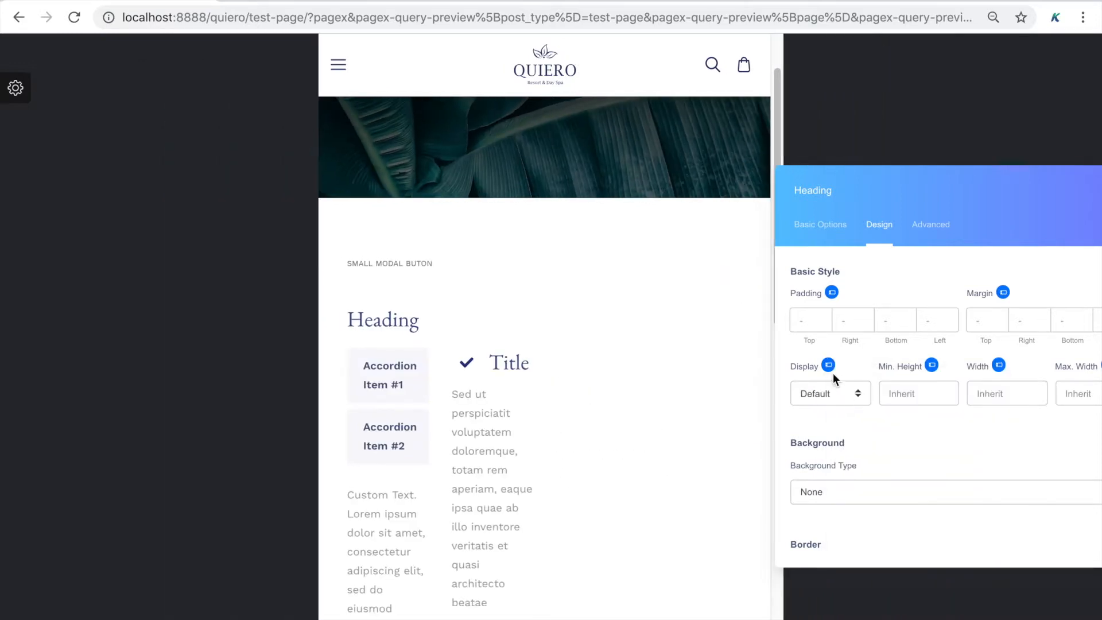
click(830, 368)
click(843, 416)
click(829, 367)
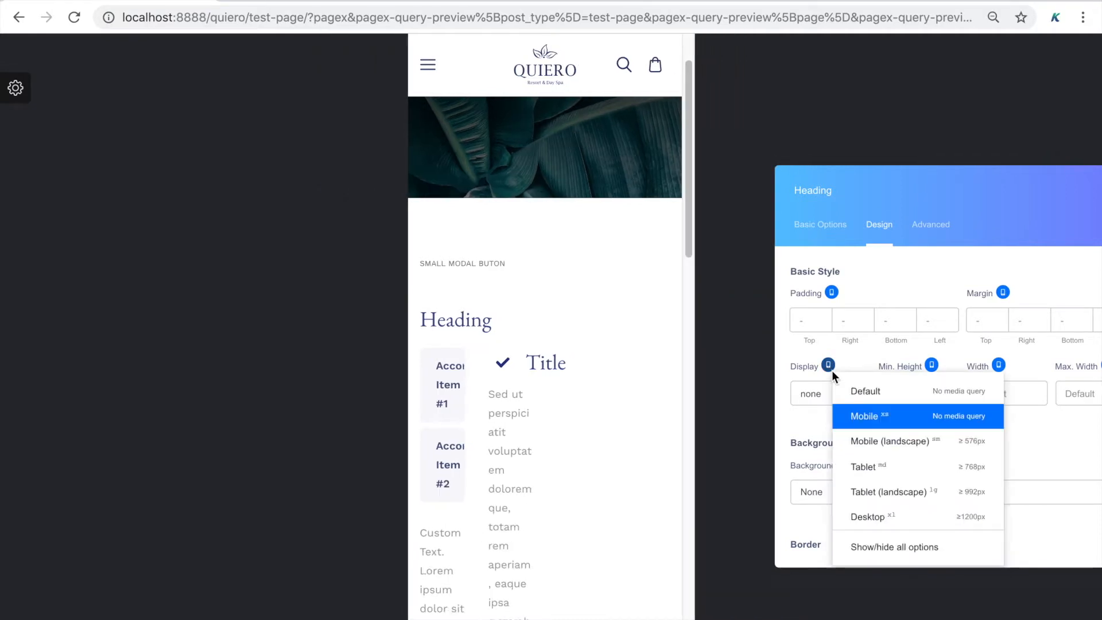
click(864, 497)
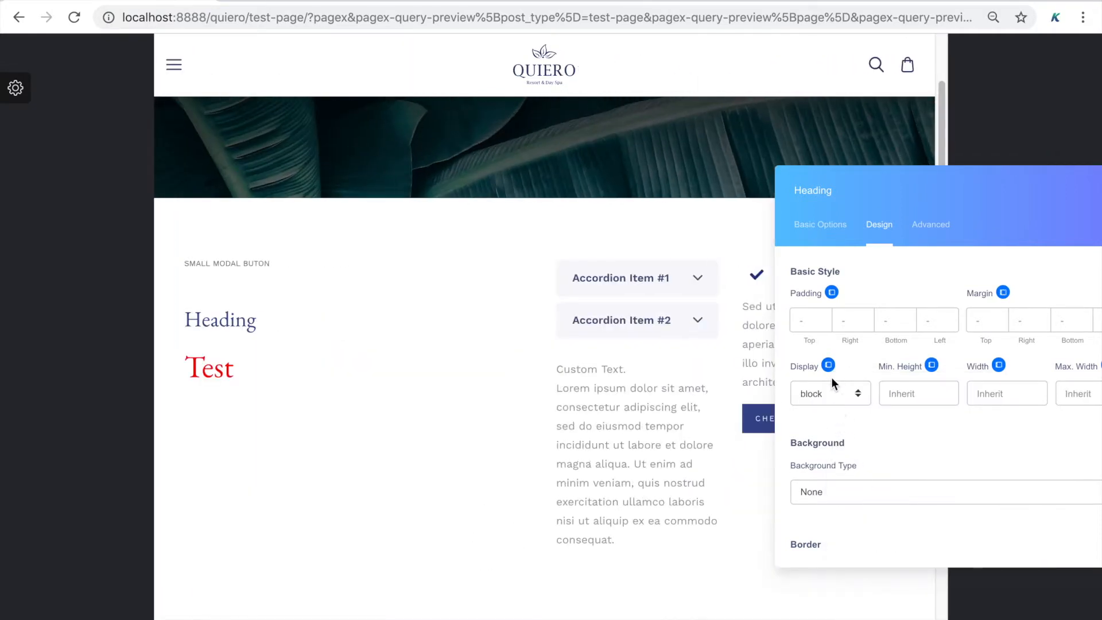
click(829, 367)
click(854, 385)
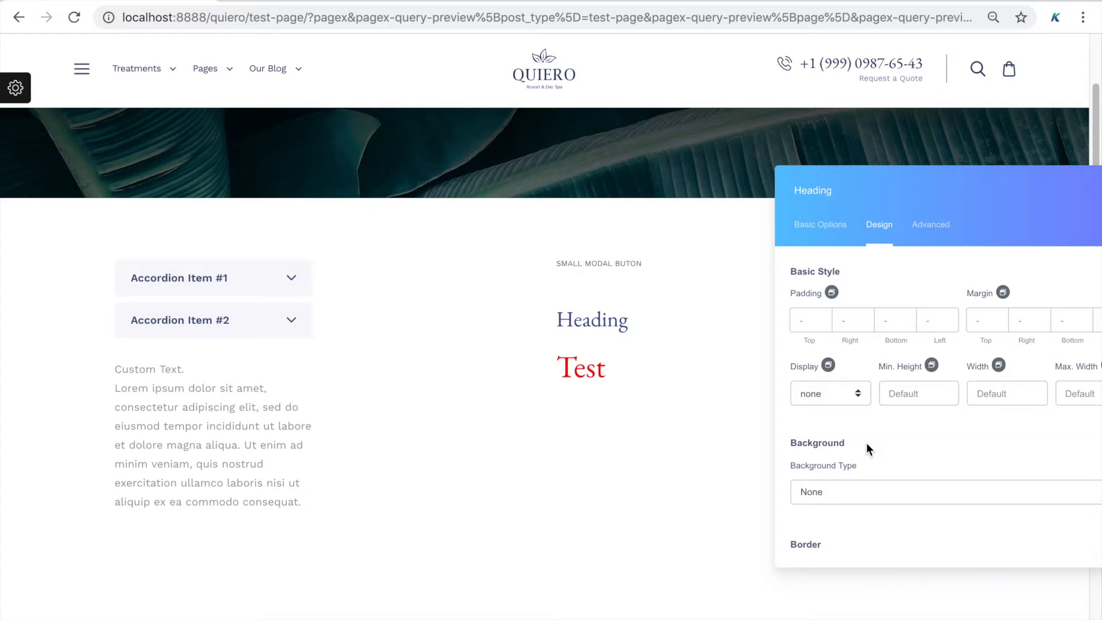
Try a Fade In entrance animation on the heading, then reset Animation to None
click(930, 224)
drag(994, 187, 862, 185)
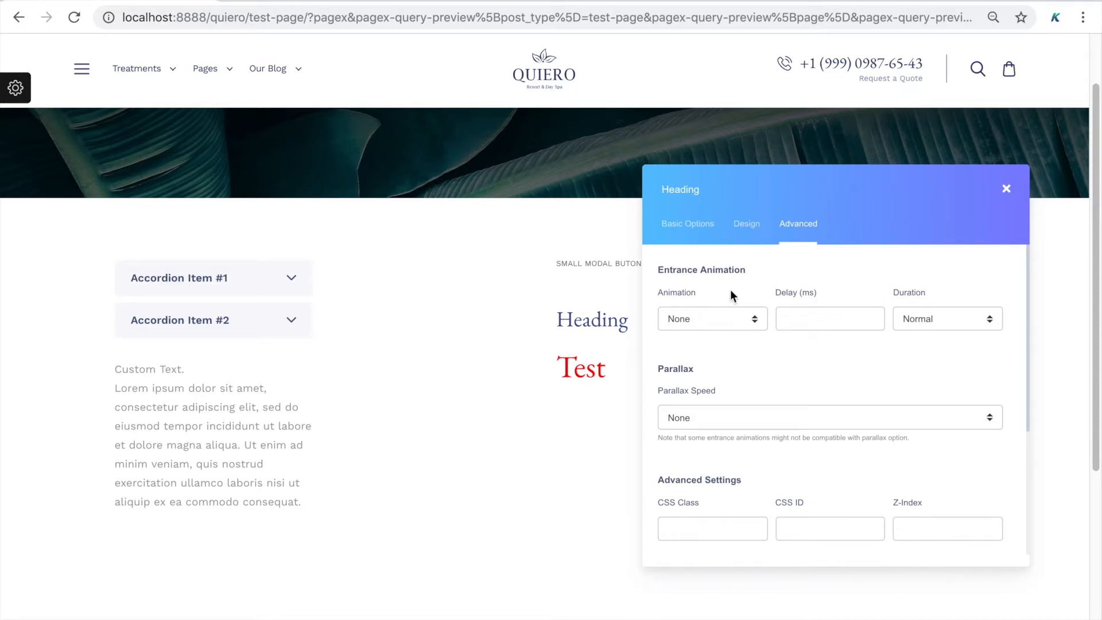
click(707, 310)
click(712, 342)
click(715, 322)
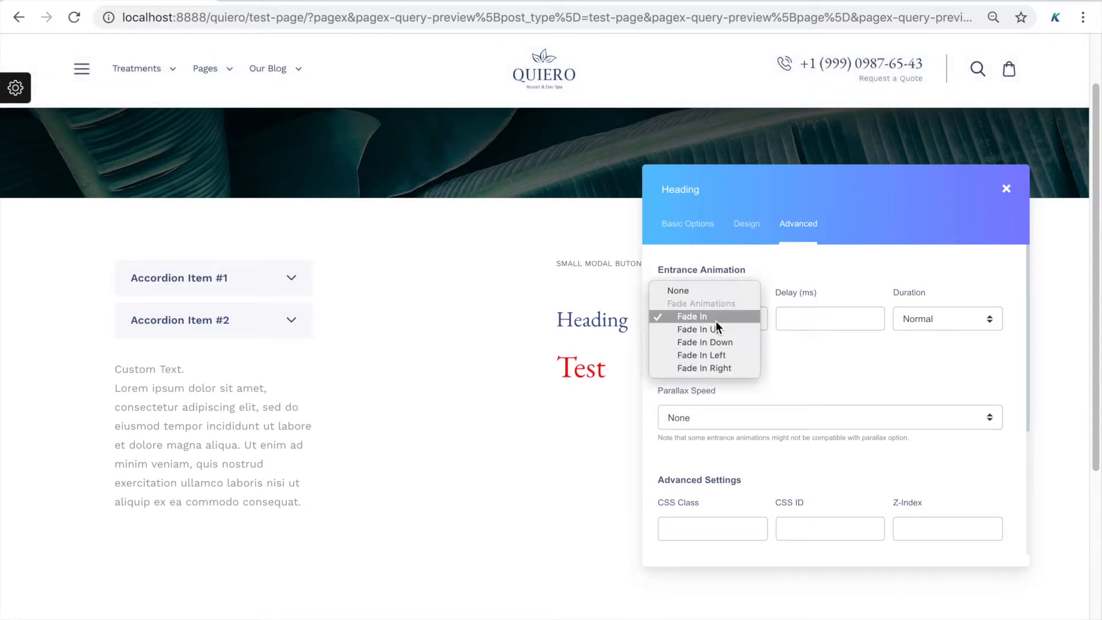
click(724, 288)
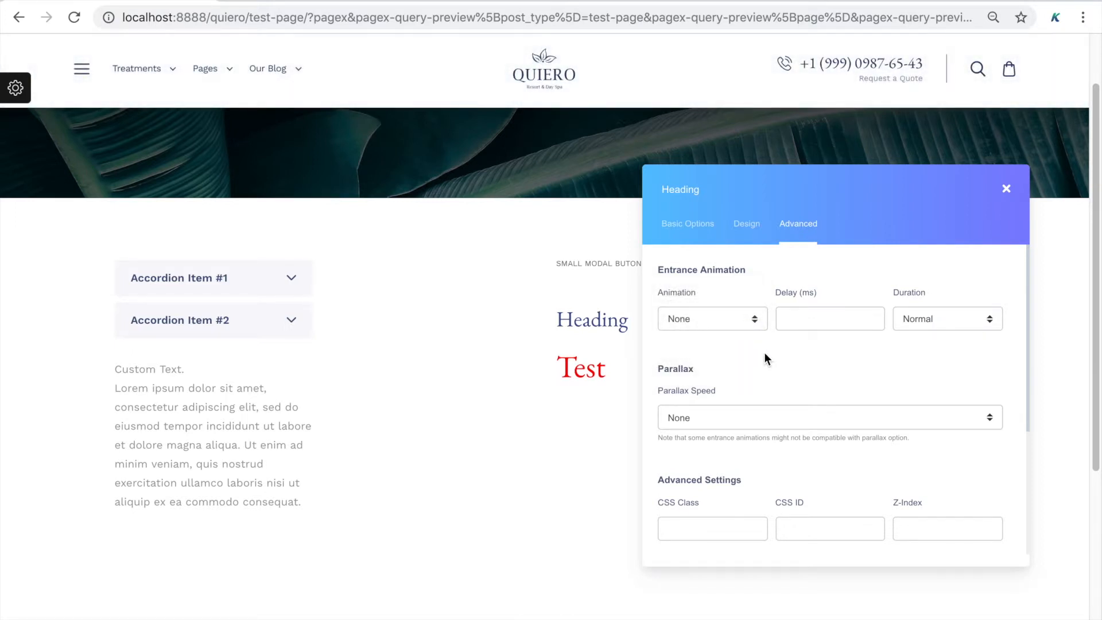
Try Medium (reverse) parallax speed on the heading, then set Parallax Speed back to None
scroll(764, 358, down, 1)
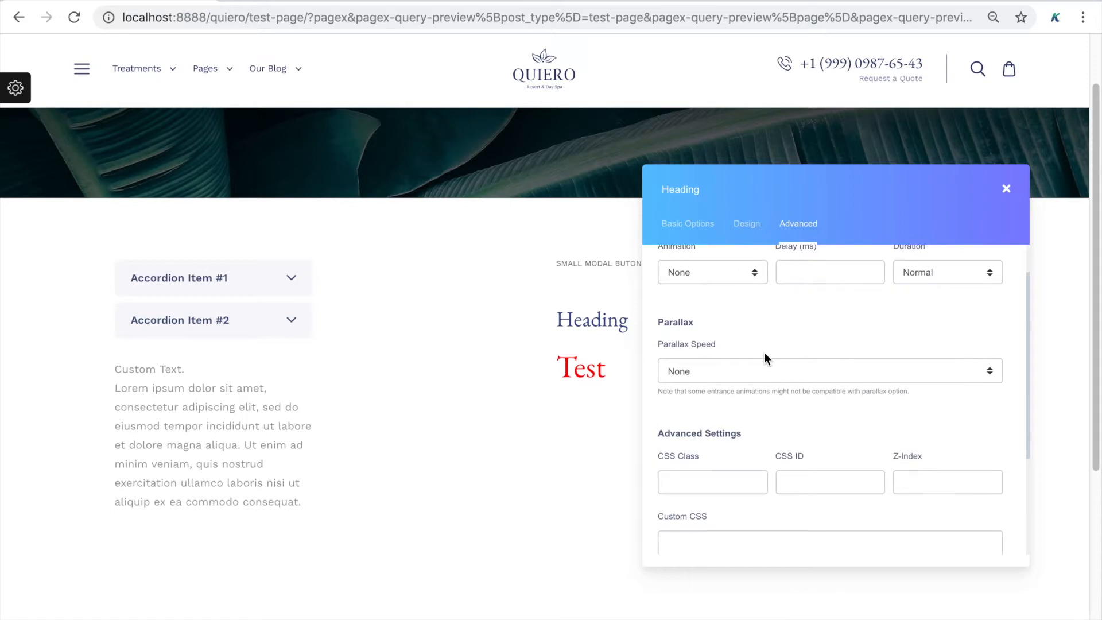
click(760, 370)
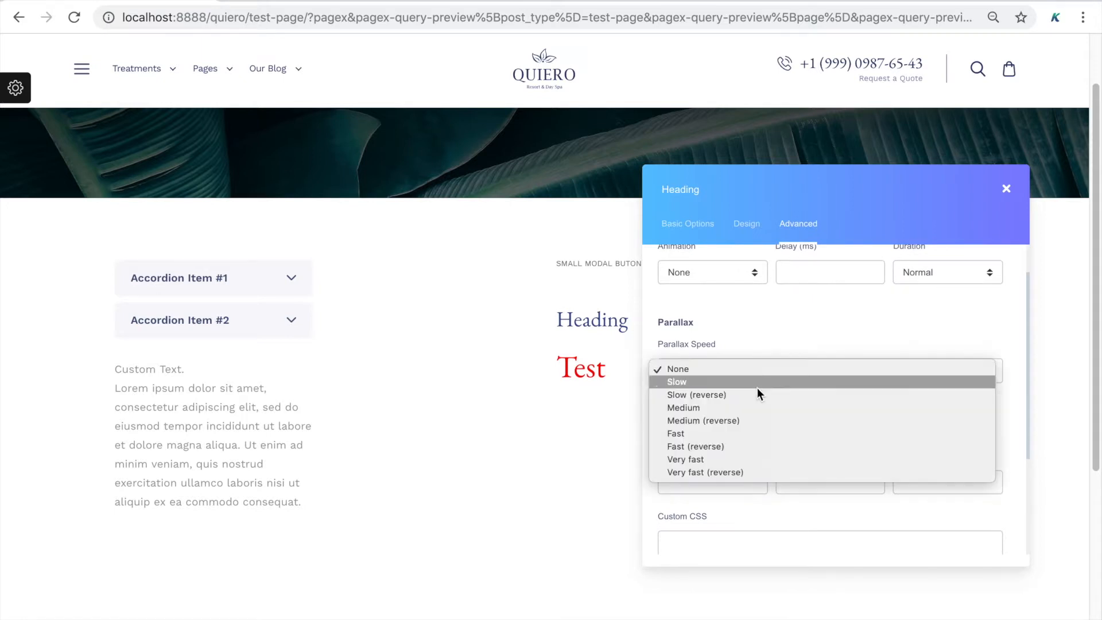
click(753, 419)
scroll(570, 479, down, 2)
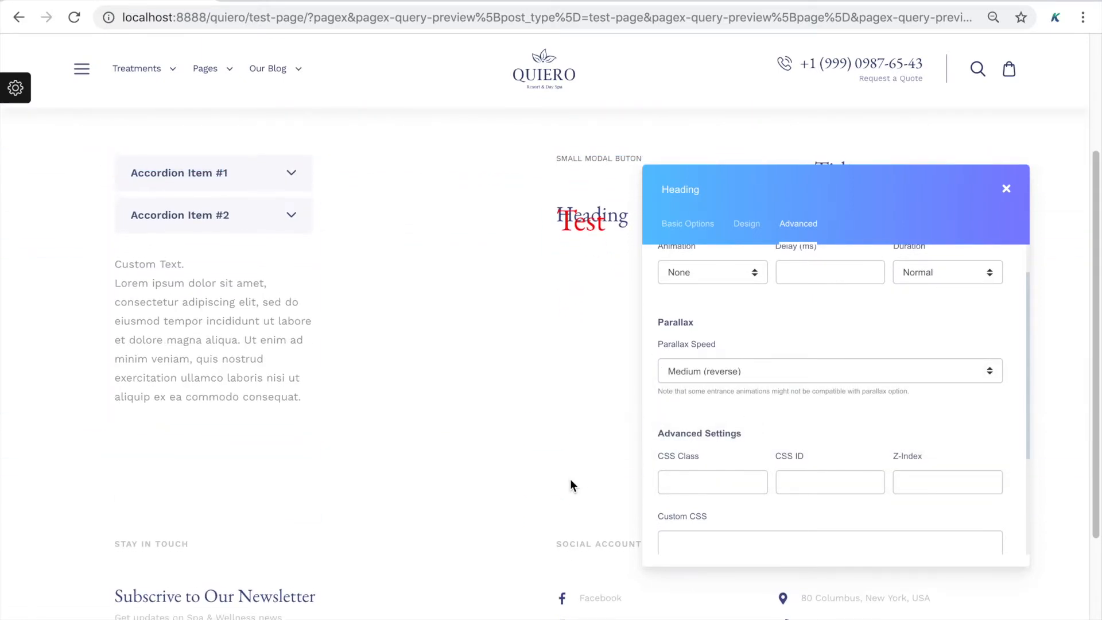
scroll(570, 478, up, 3)
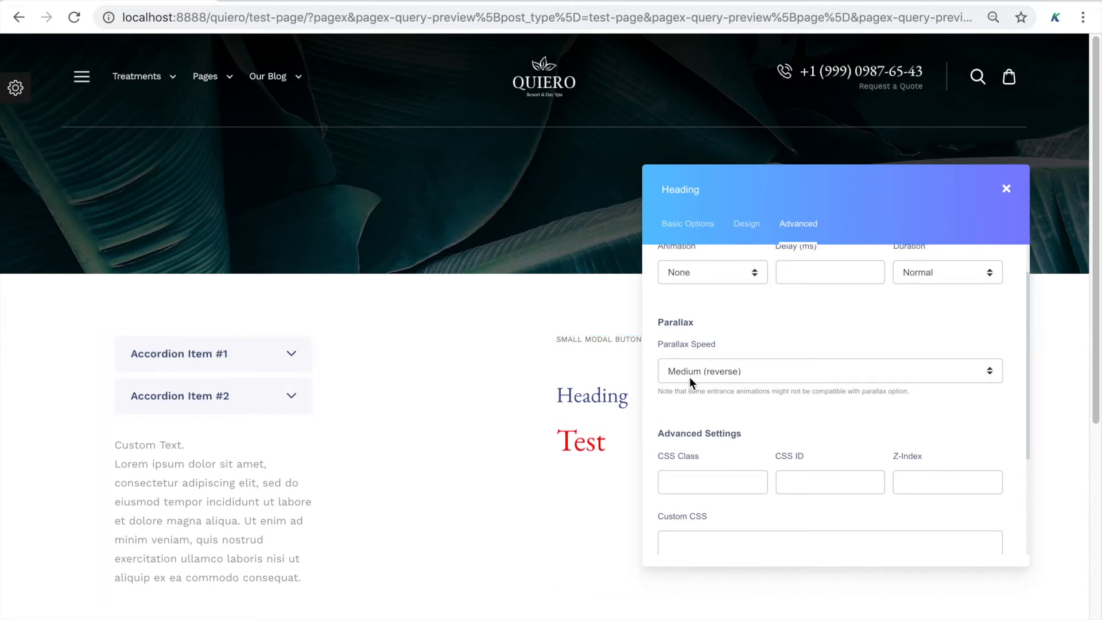
click(691, 375)
click(718, 317)
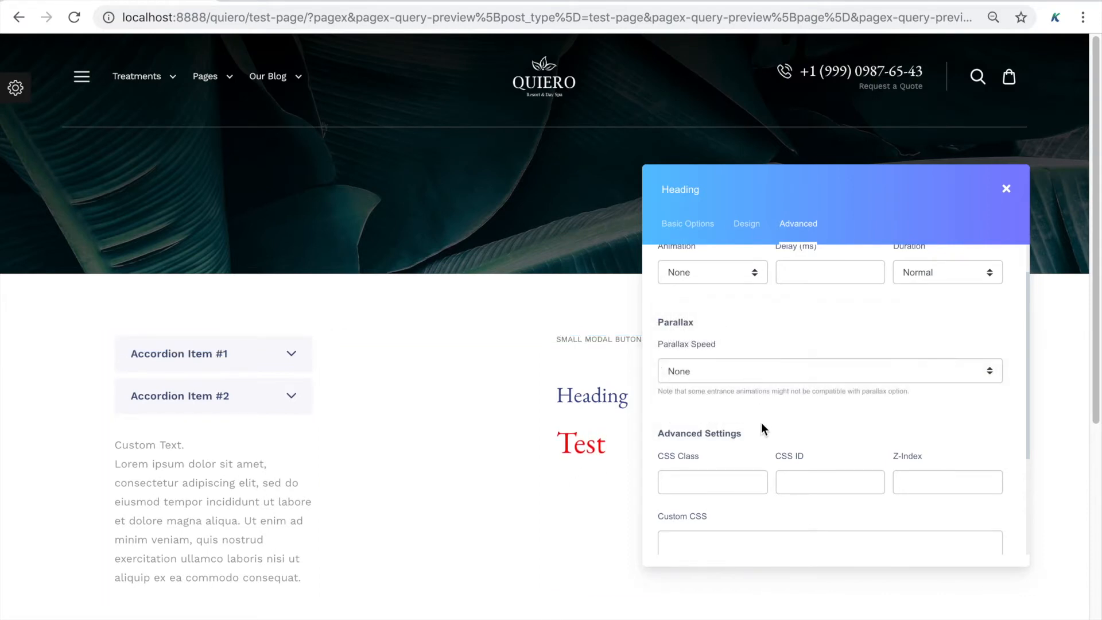
scroll(761, 428, down, 1)
Look through the heading's CSS Class, CSS ID and Custom CSS fields, leaving them empty
click(740, 421)
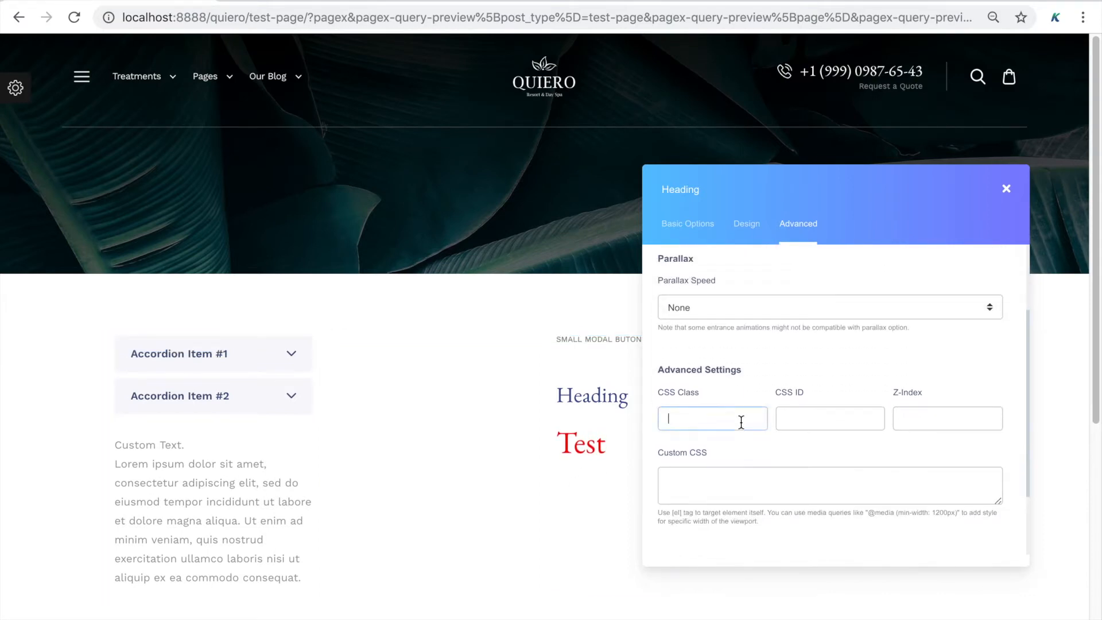
click(811, 422)
scroll(797, 452, down, 1)
scroll(796, 453, down, 1)
click(795, 439)
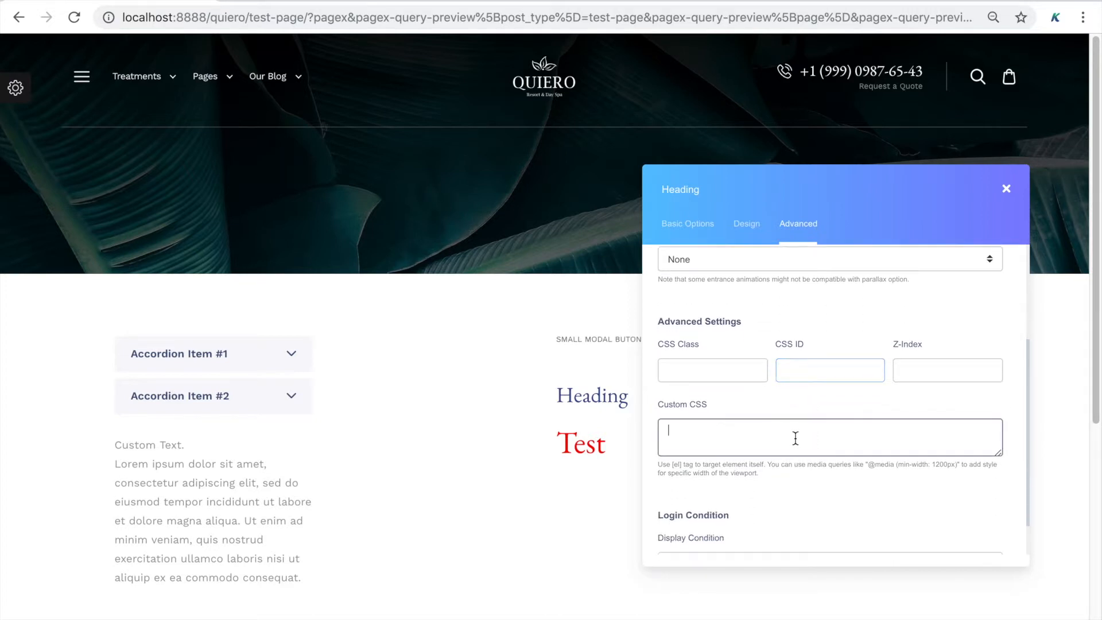
scroll(783, 505, down, 1)
scroll(783, 509, down, 1)
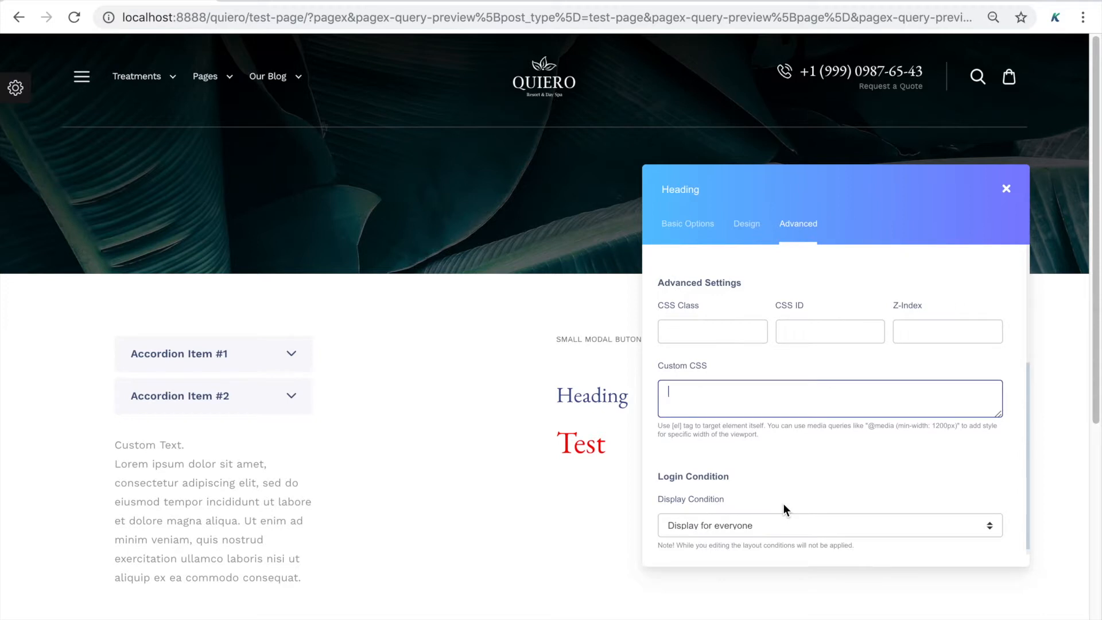
click(789, 482)
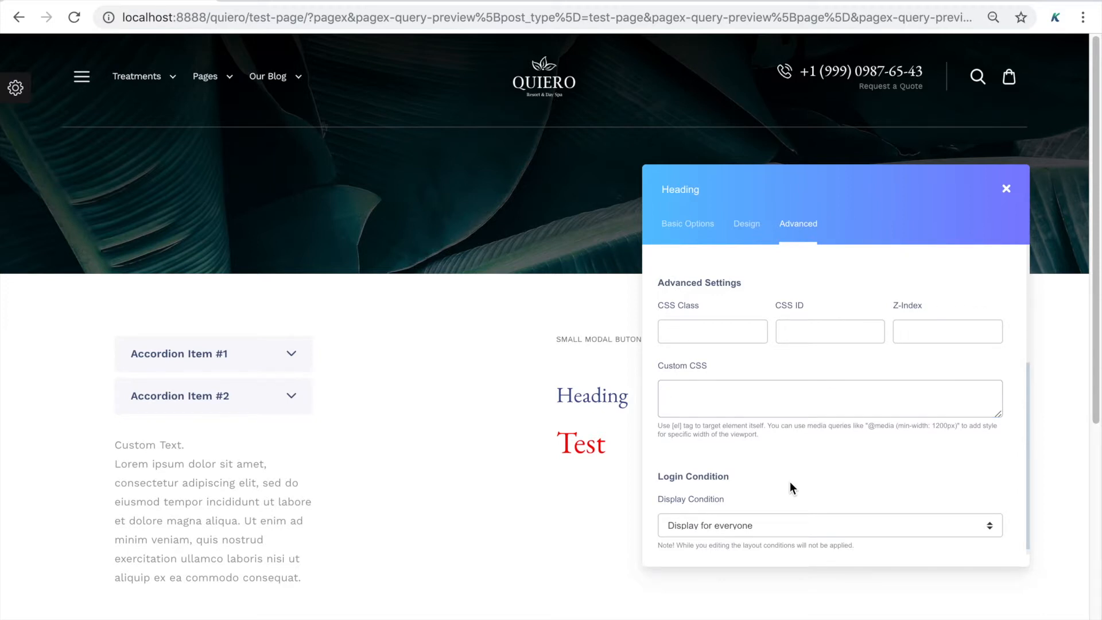
scroll(789, 482, down, 1)
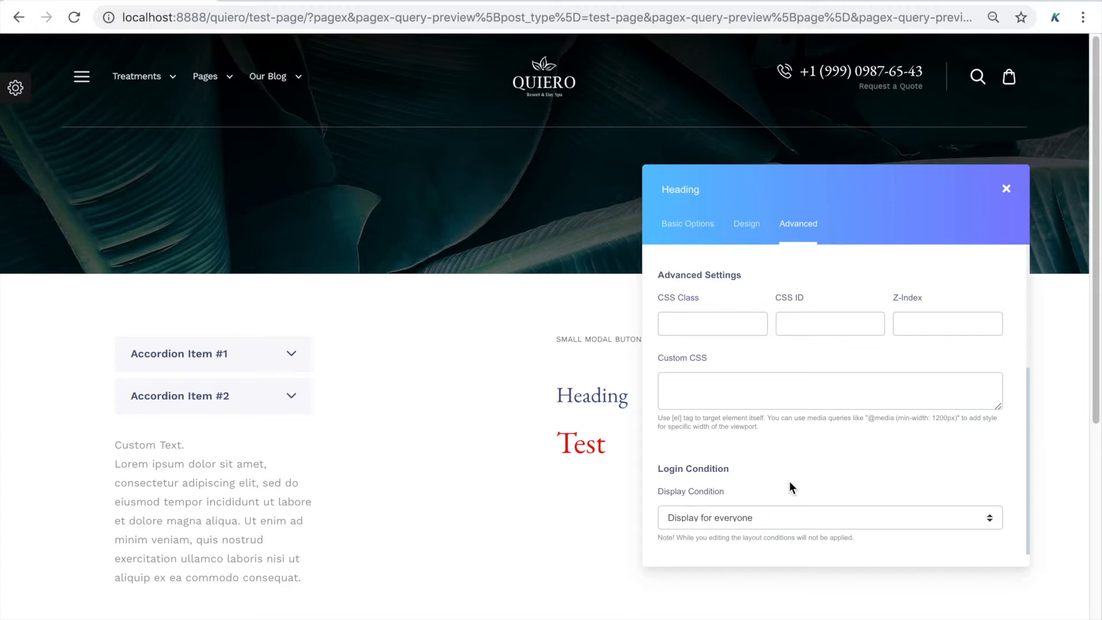
Keep the heading's Display Condition at Display for everyone, then open the builder's Main Settings
click(793, 517)
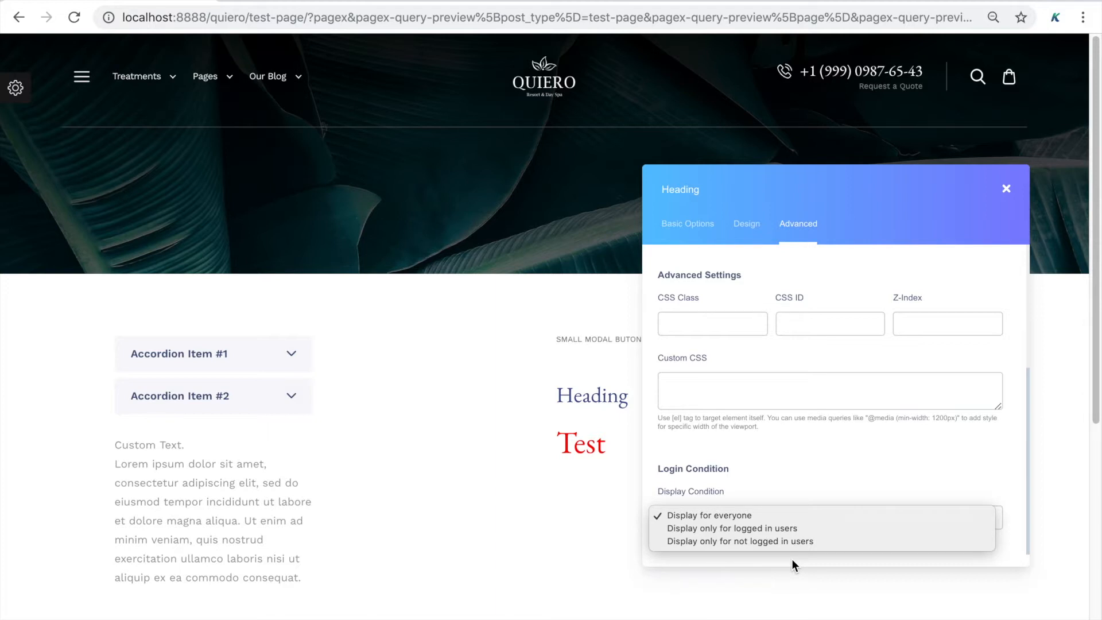
click(851, 481)
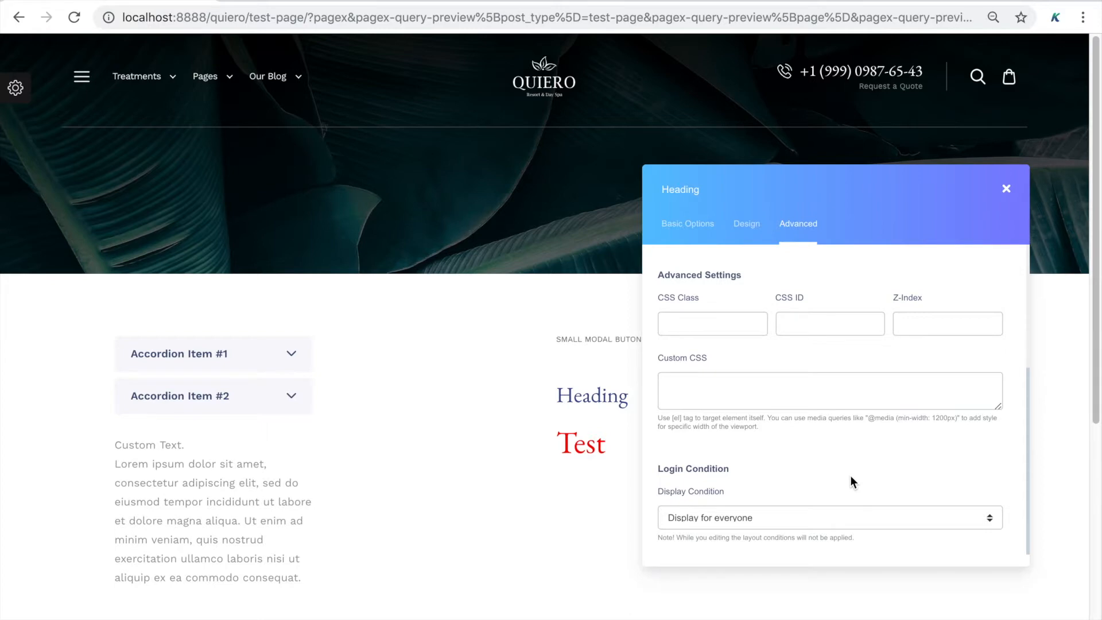
click(15, 87)
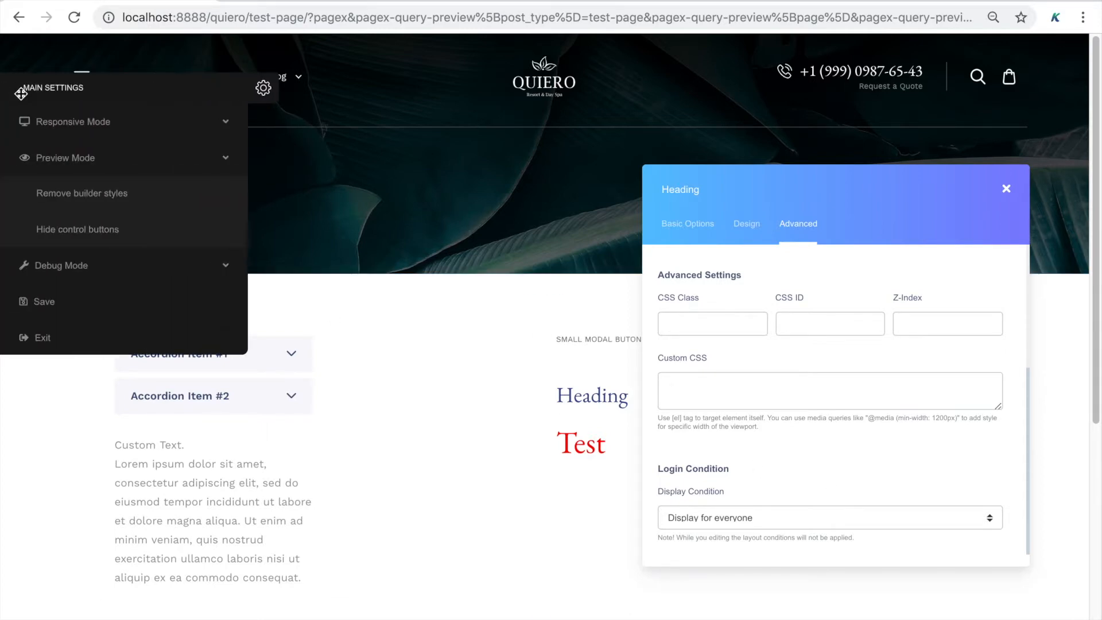
Save the Test Page layout and go to the Pagex Settings admin page
click(56, 302)
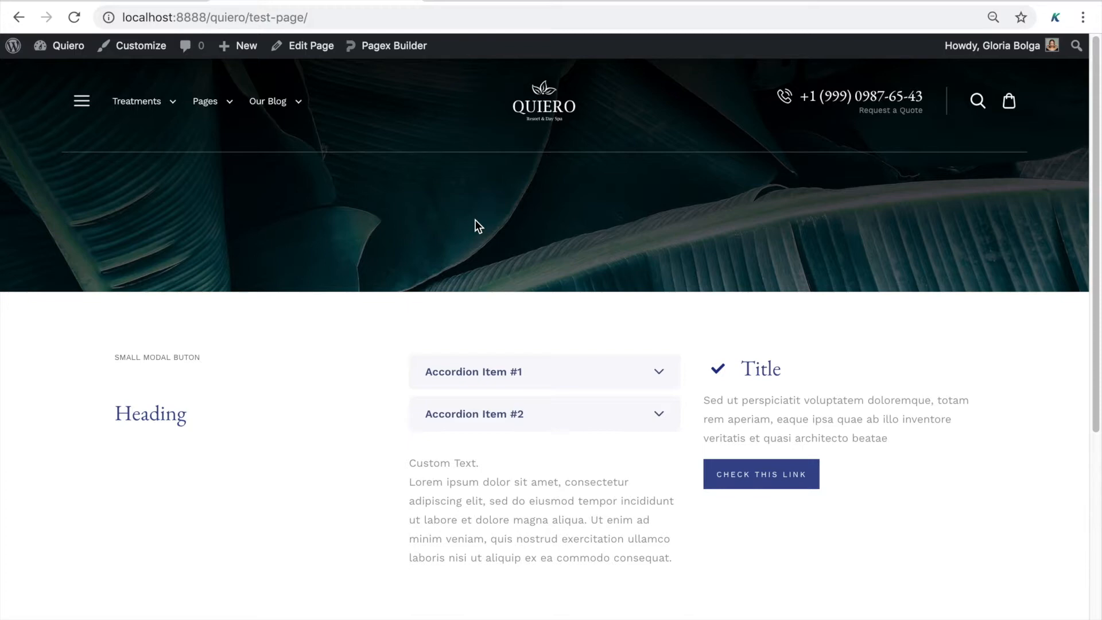
click(417, 48)
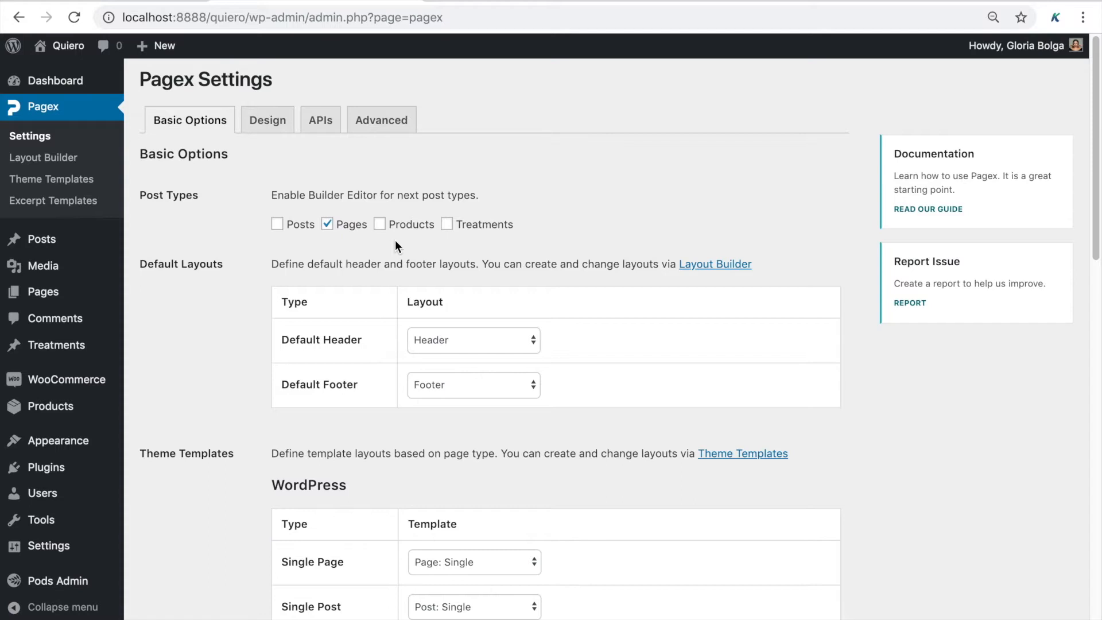
Review the Pagex Basic Options default layouts and template assignments, then list the theme templates
scroll(395, 241, down, 2)
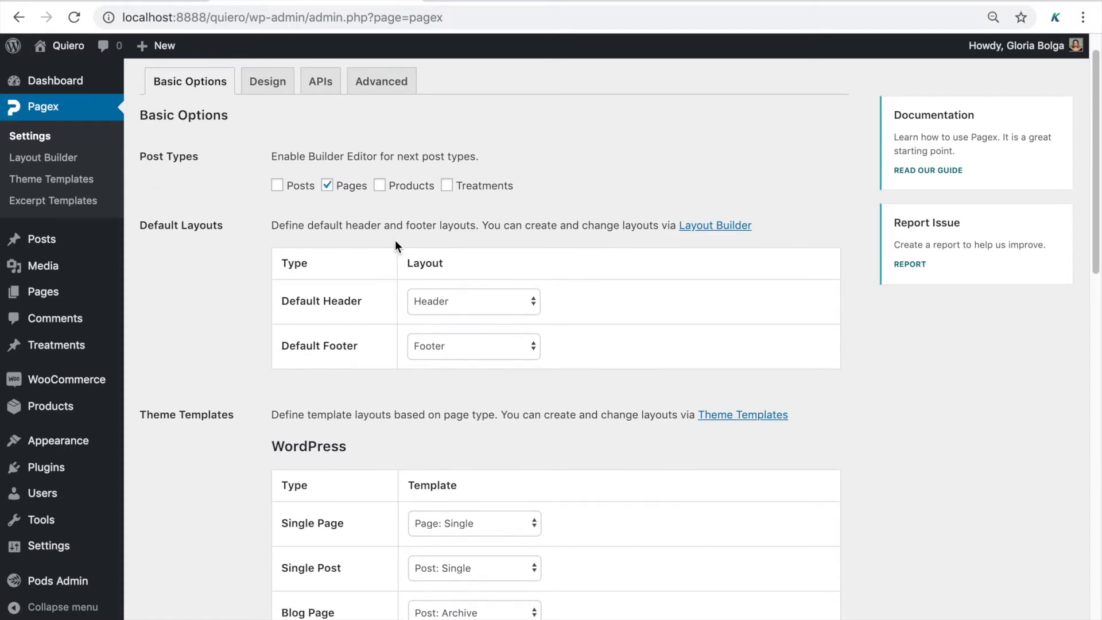
scroll(436, 270, down, 1)
scroll(459, 326, down, 5)
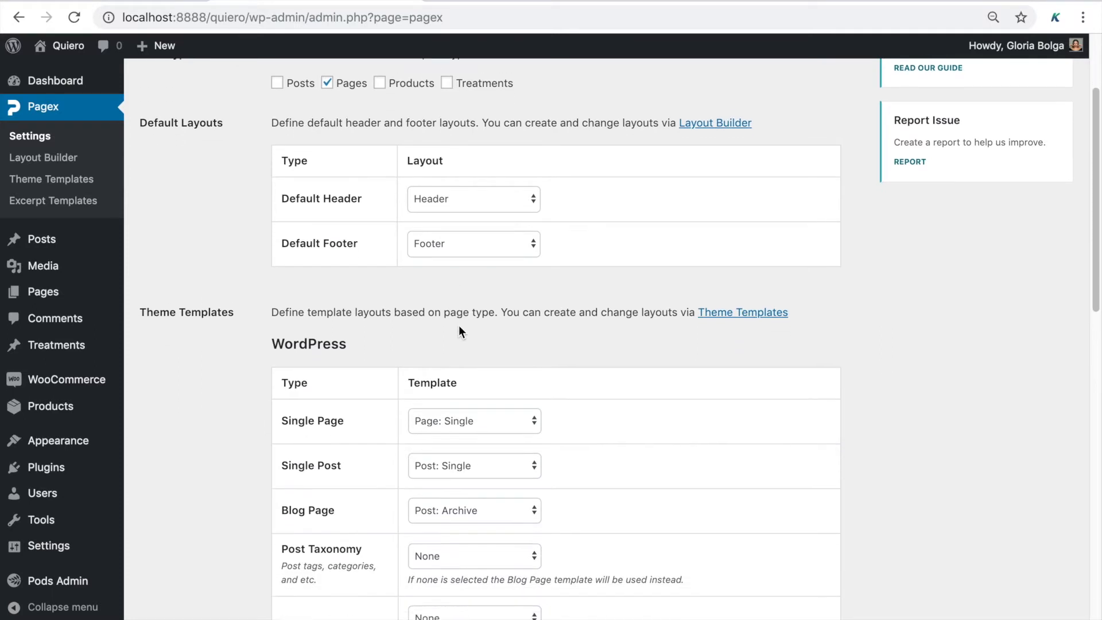
scroll(459, 326, down, 2)
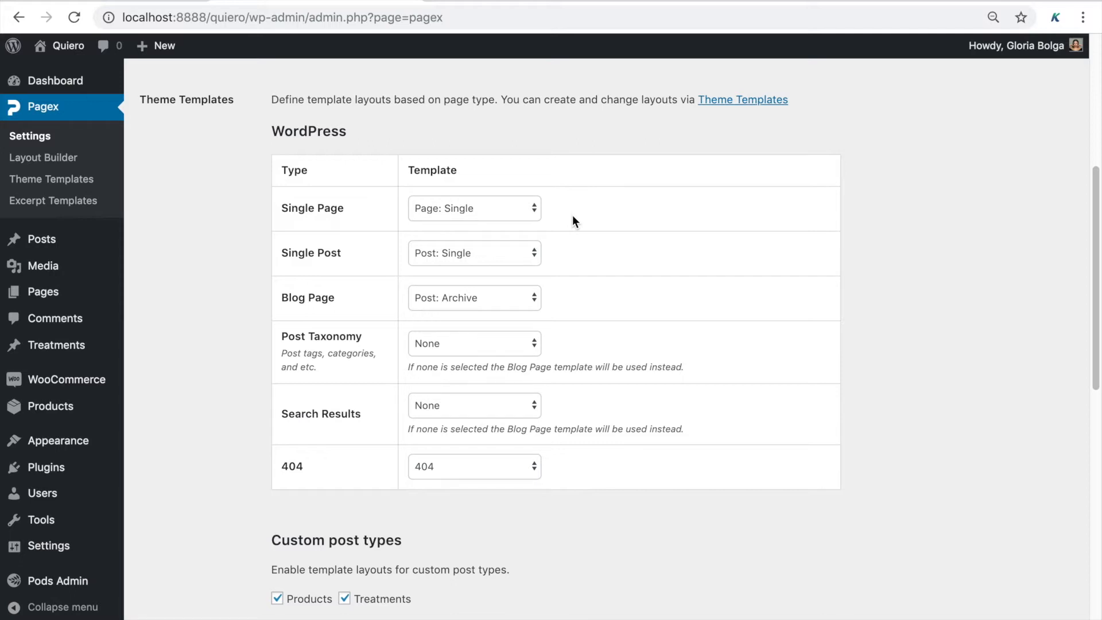
click(80, 178)
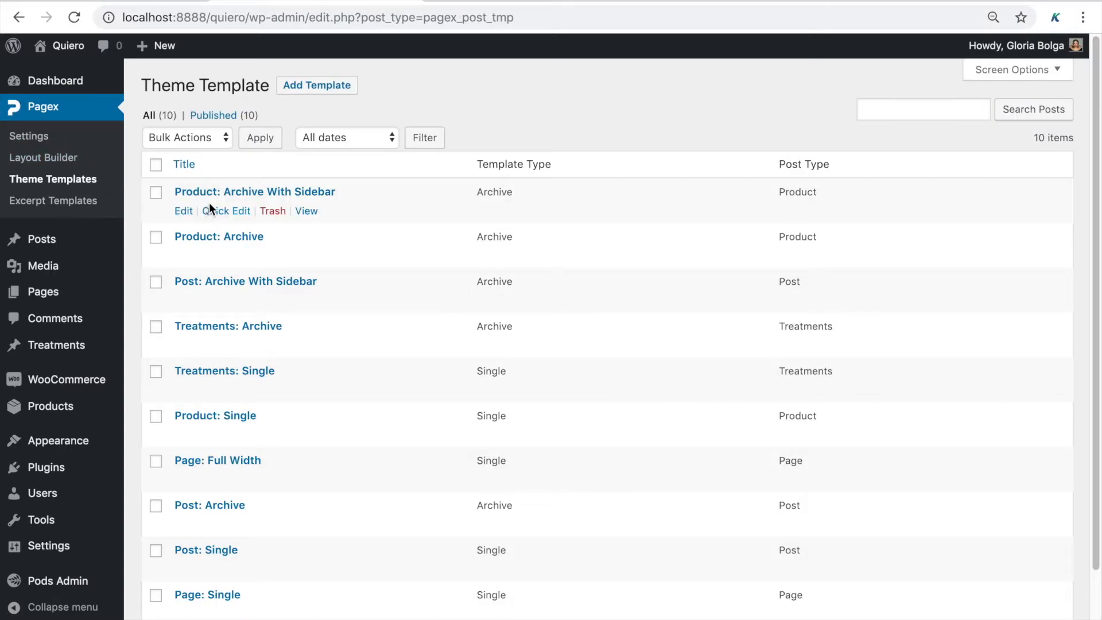
View the Page: Single template's Post Content element settings, then go to the Pages list
scroll(425, 201, down, 1)
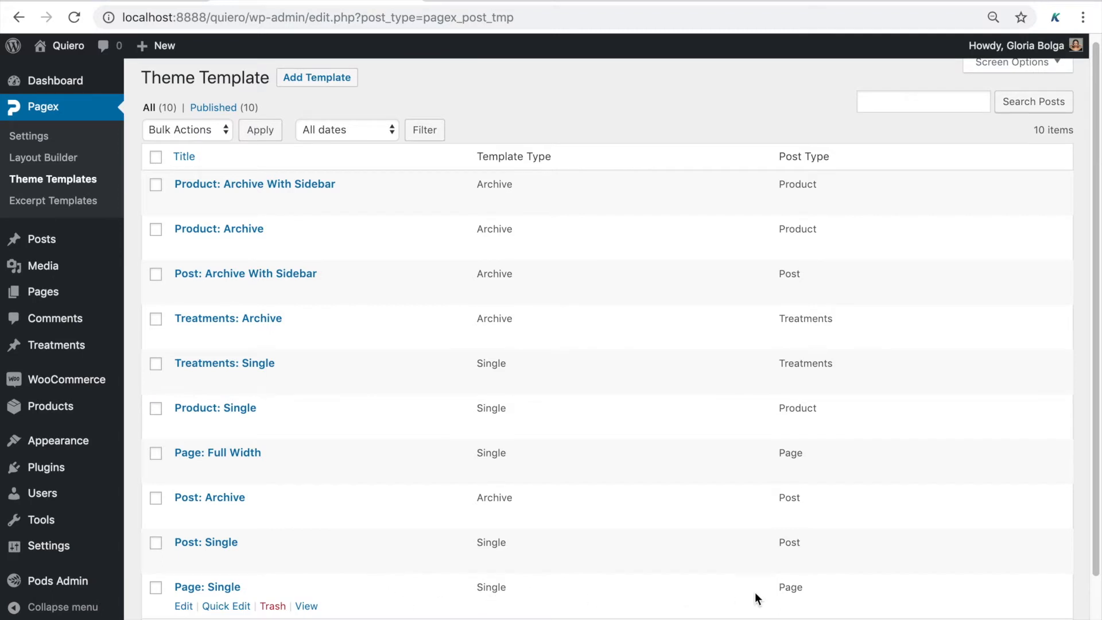
click(224, 587)
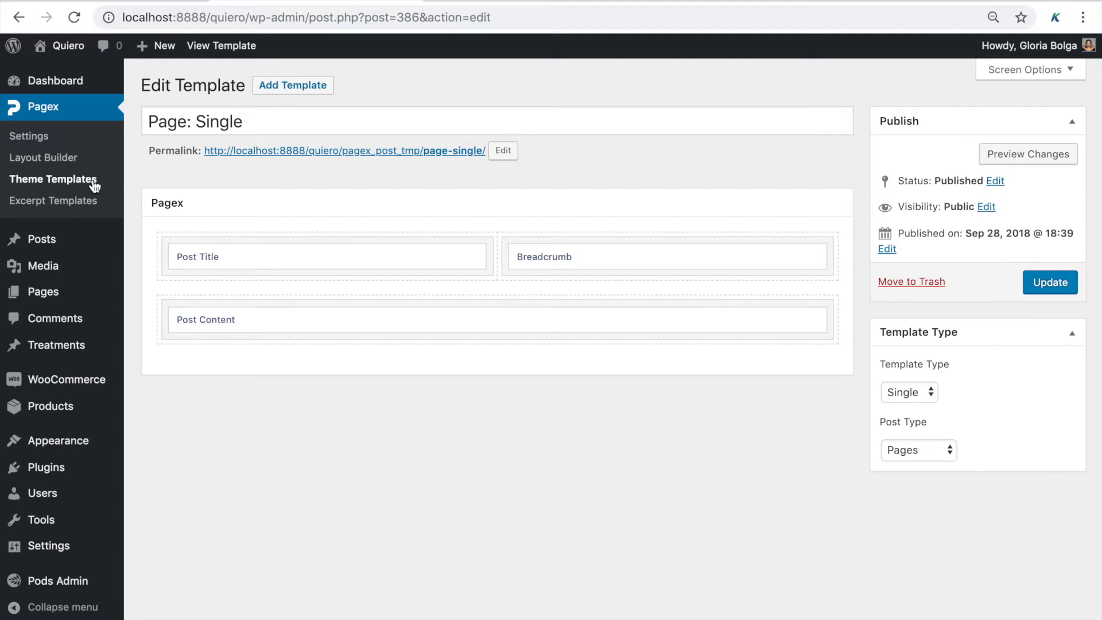
click(511, 319)
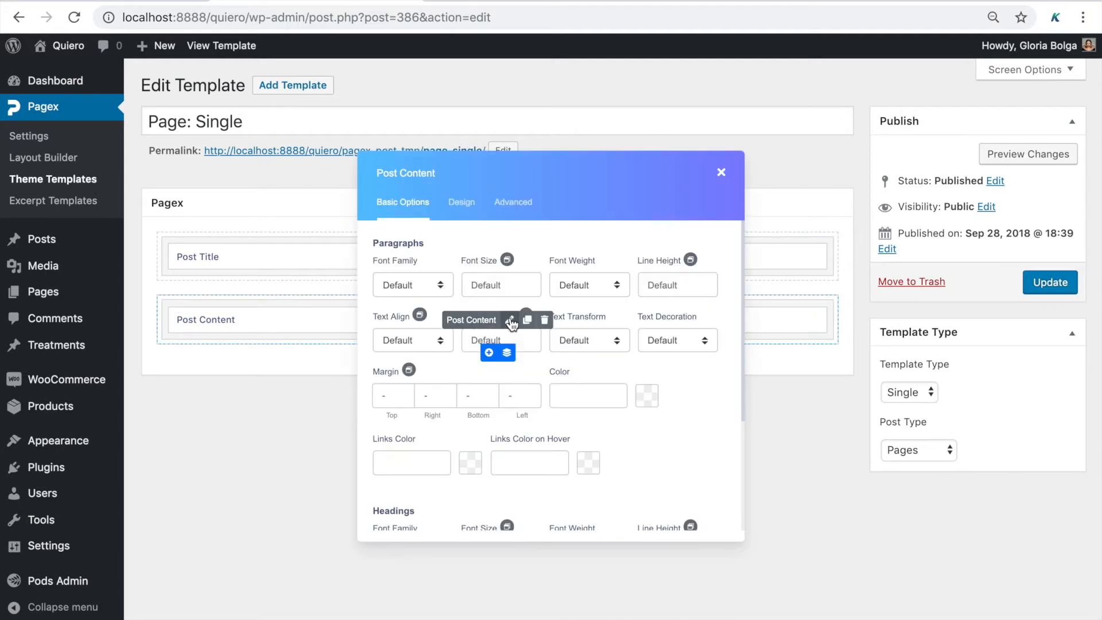
drag(467, 182, 769, 185)
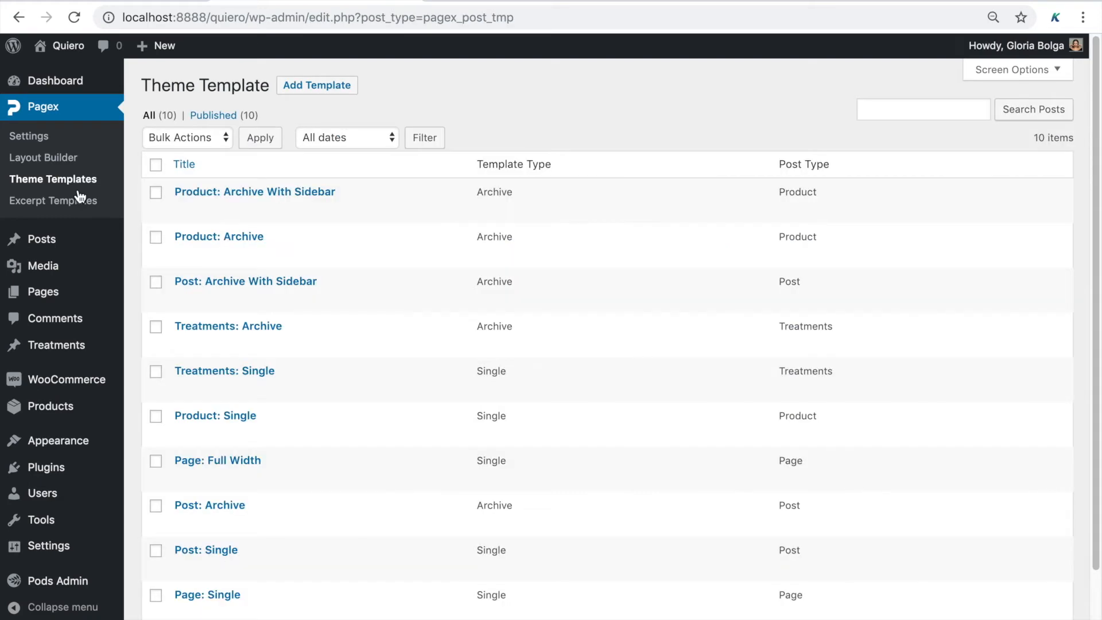
click(52, 299)
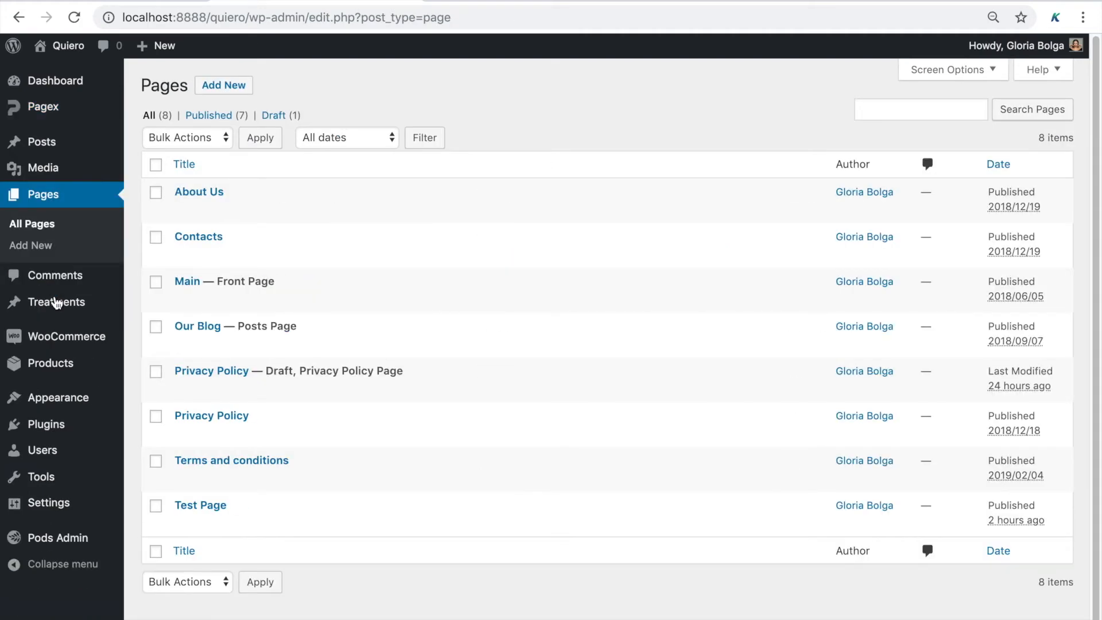
Open the Main page in the editor and confirm its template is Page: Full Width
click(185, 284)
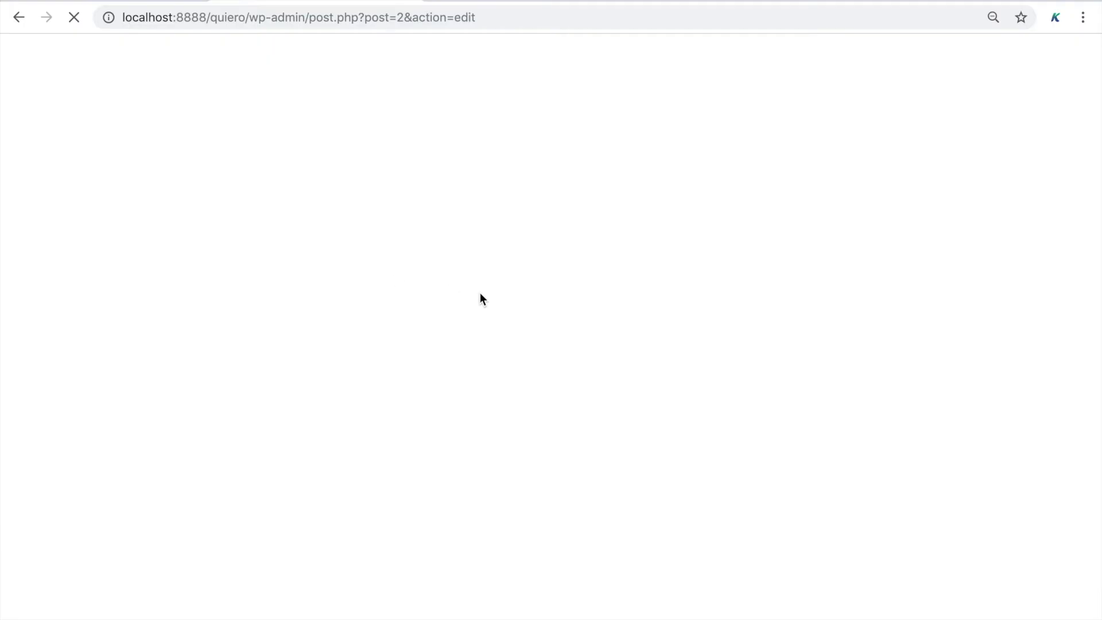
scroll(879, 536, down, 3)
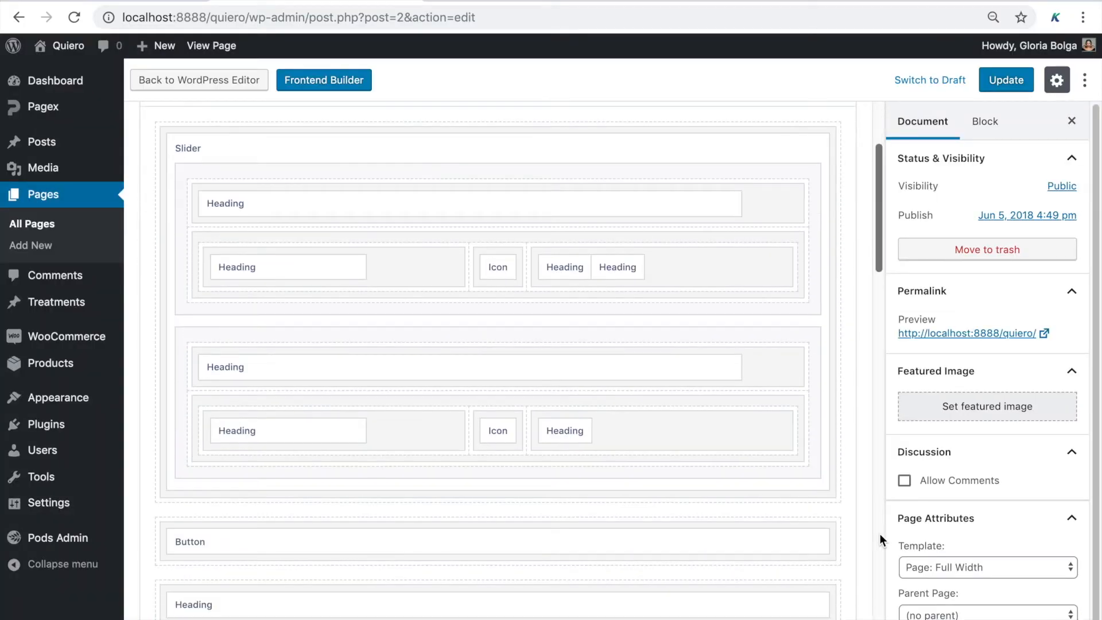
scroll(958, 528, down, 1)
click(956, 544)
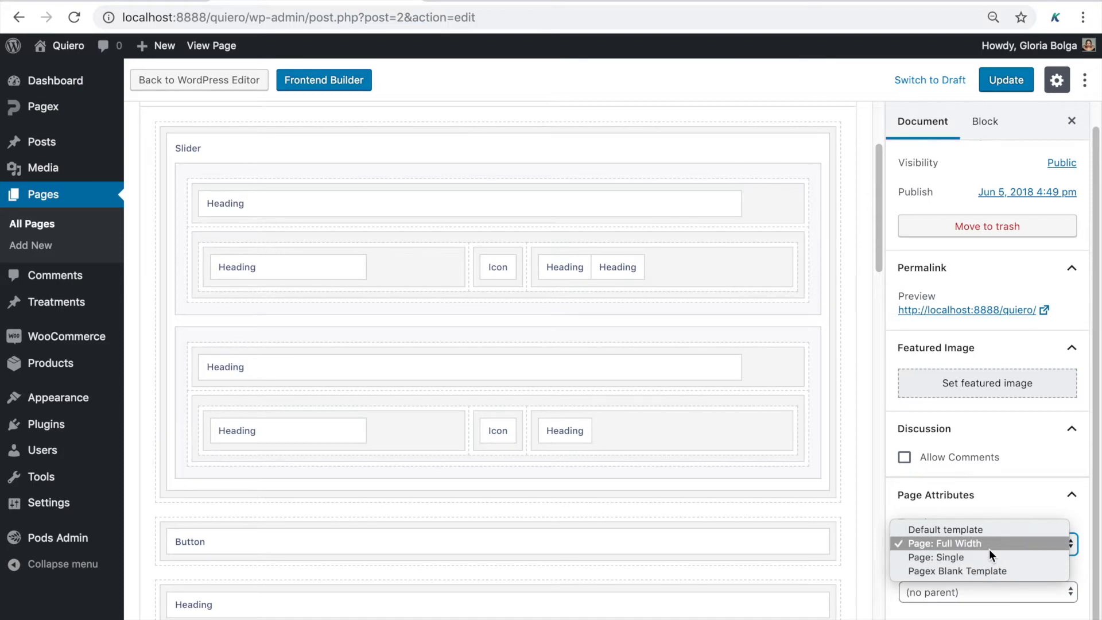
click(884, 501)
click(881, 518)
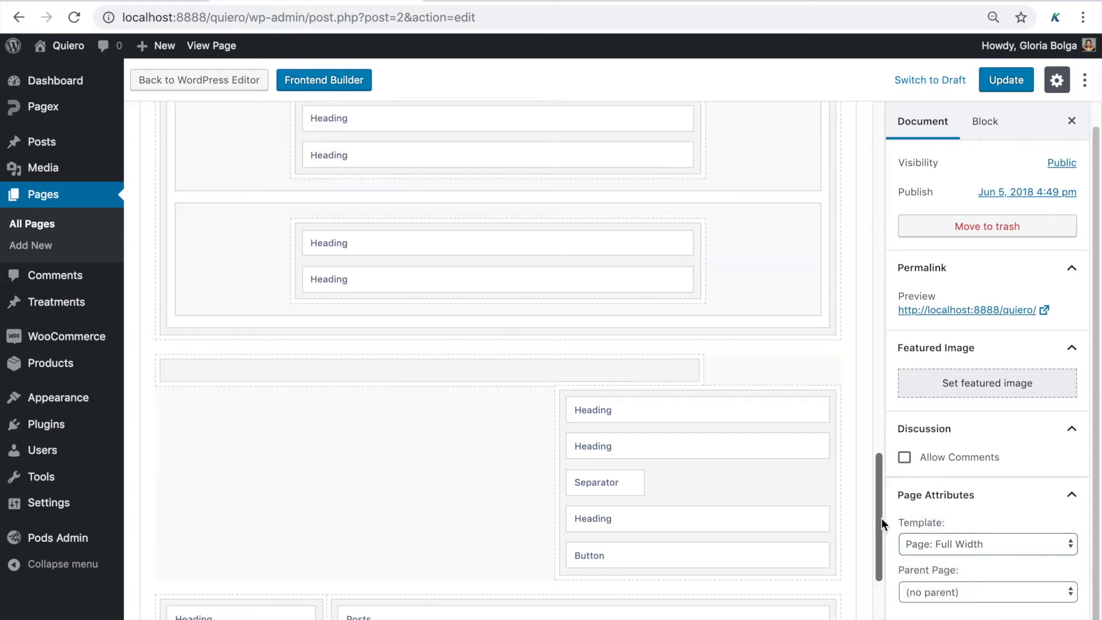
scroll(882, 518, up, 15)
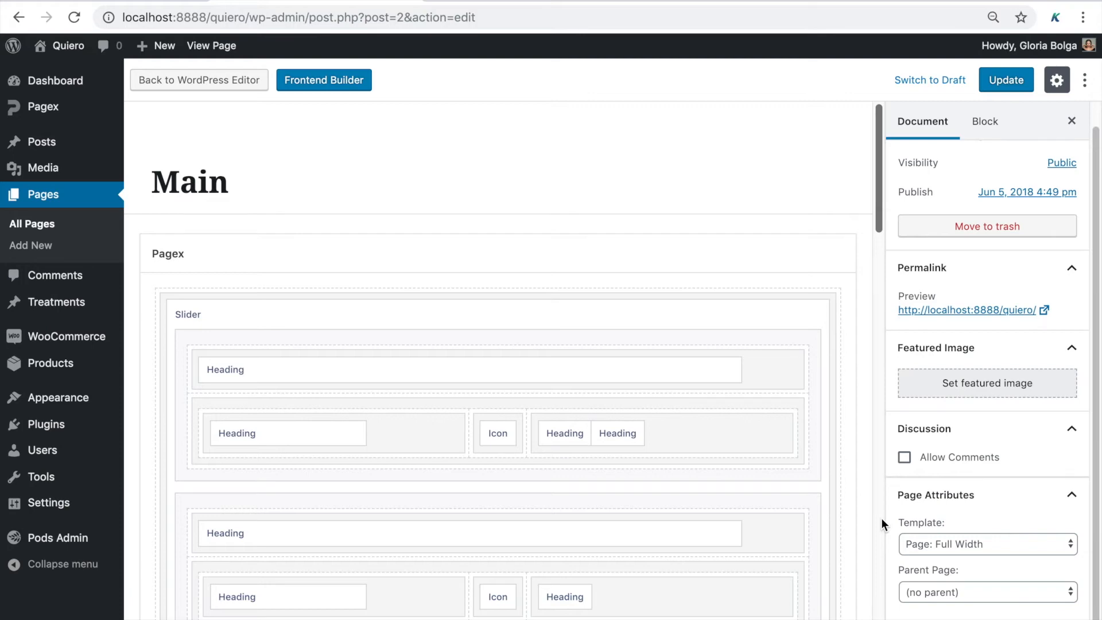
mouse_move(81, 105)
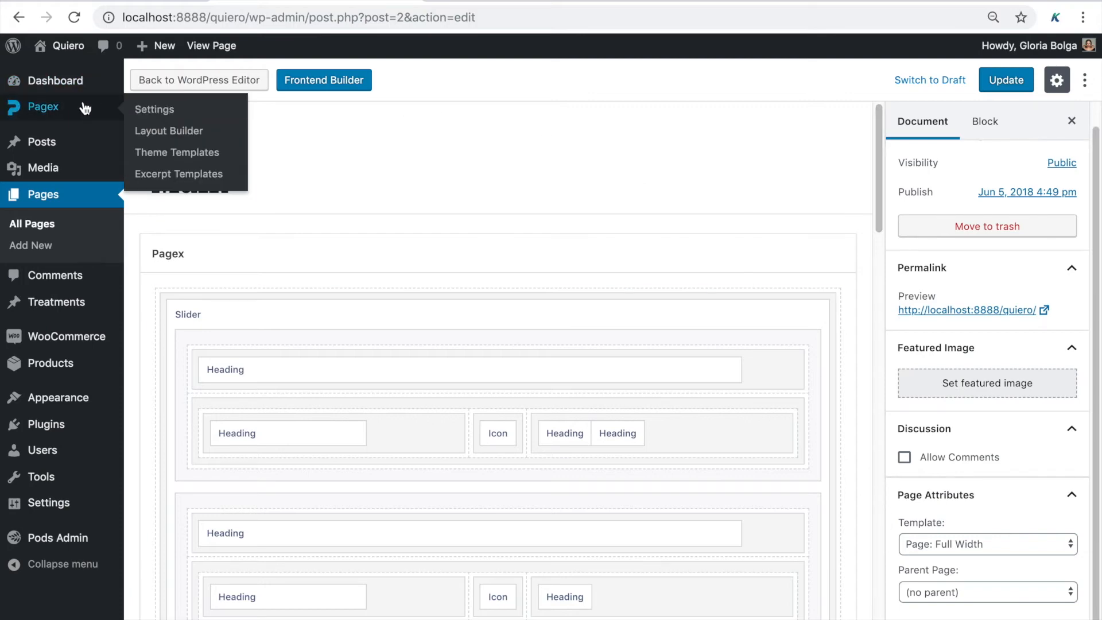
Open the Post: Archive theme template for editing and scroll to its Posts Loop
click(152, 152)
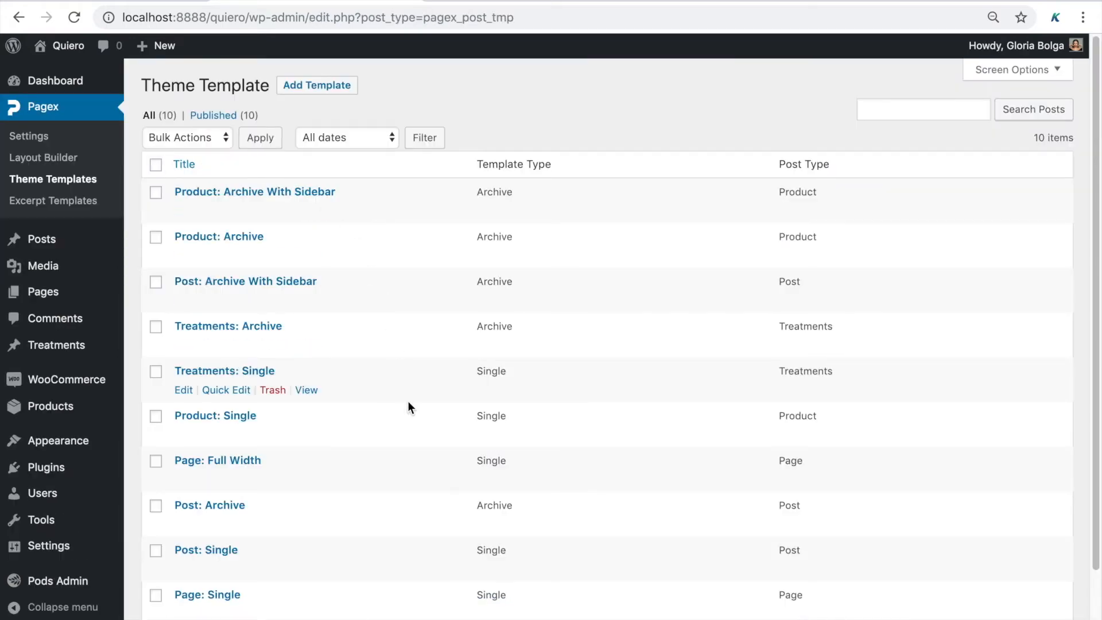
scroll(407, 401, down, 1)
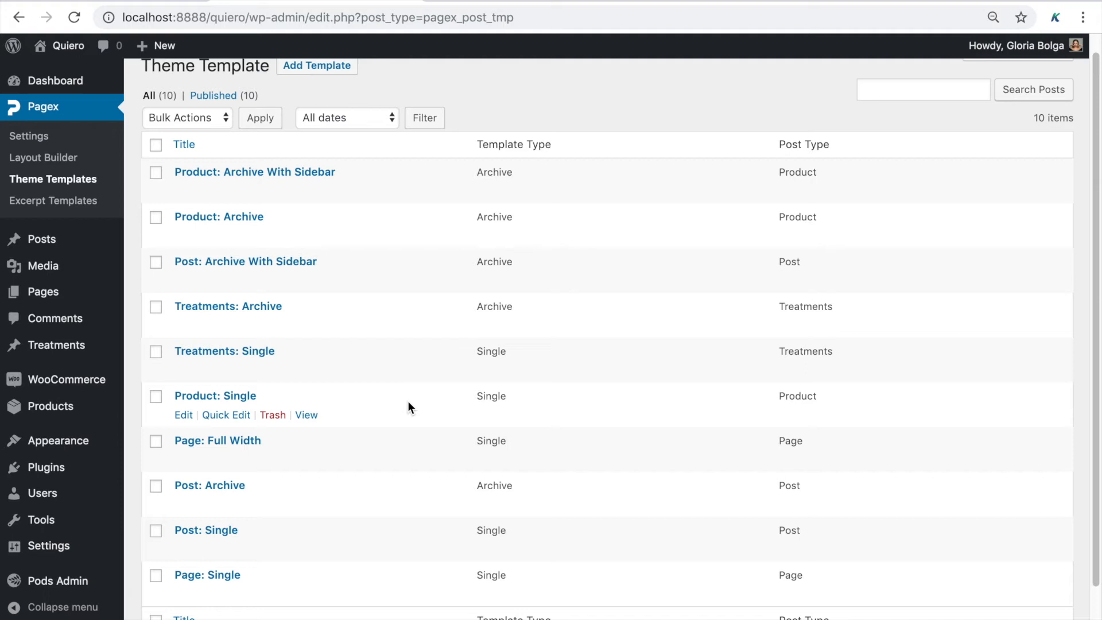
click(222, 487)
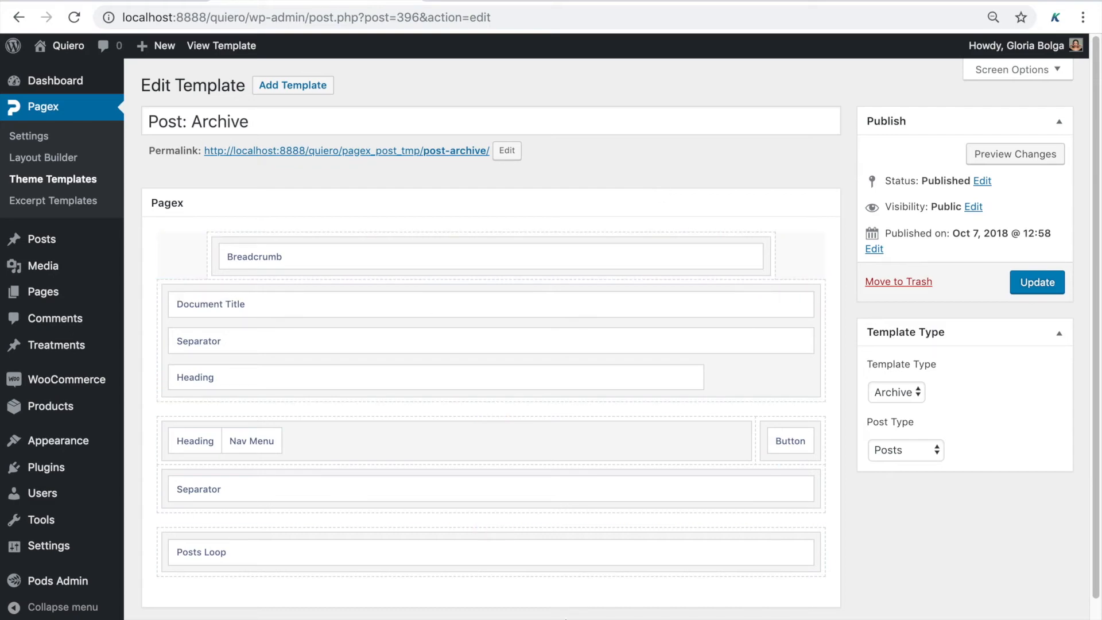
scroll(491, 344, down, 2)
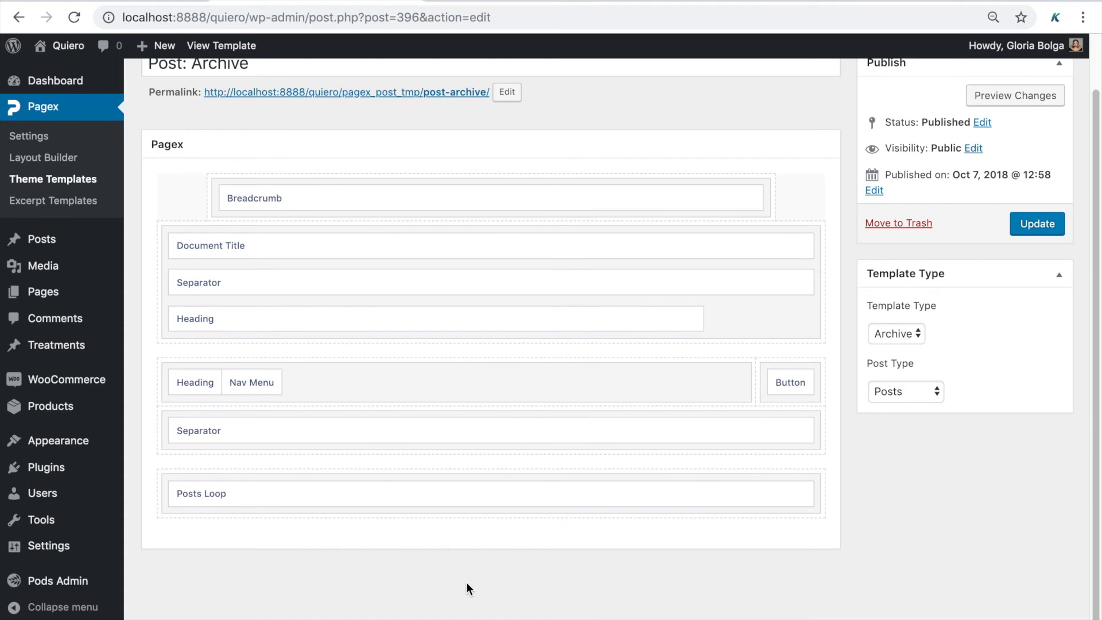
mouse_move(467, 497)
mouse_move(386, 493)
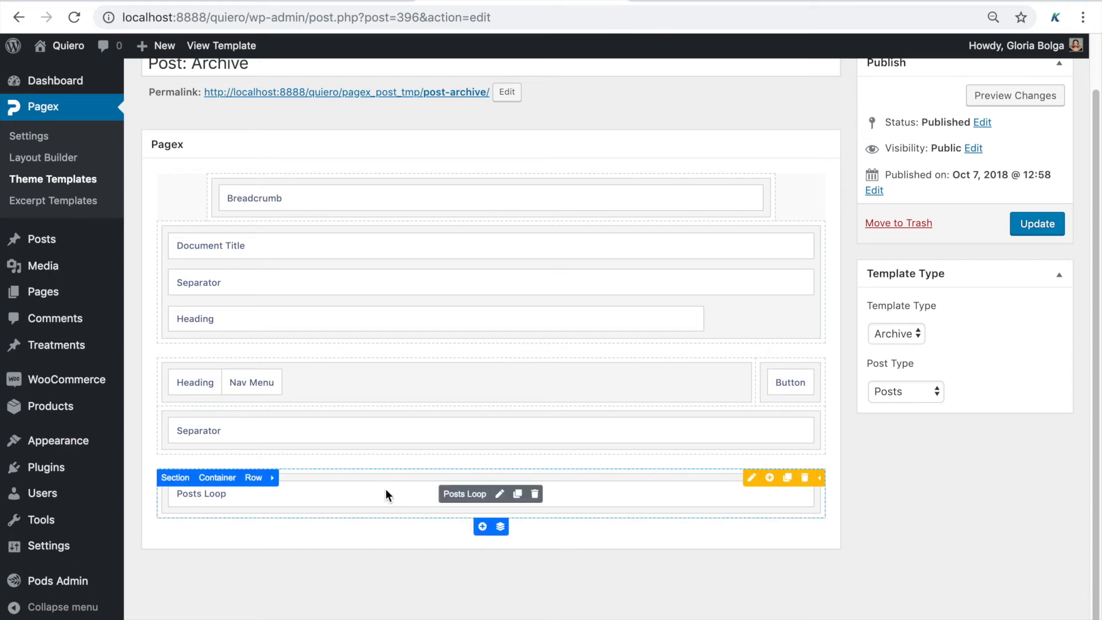
Confirm the archive's Posts Loop uses the Post: Excerpt template, then go to Excerpt Templates
click(500, 495)
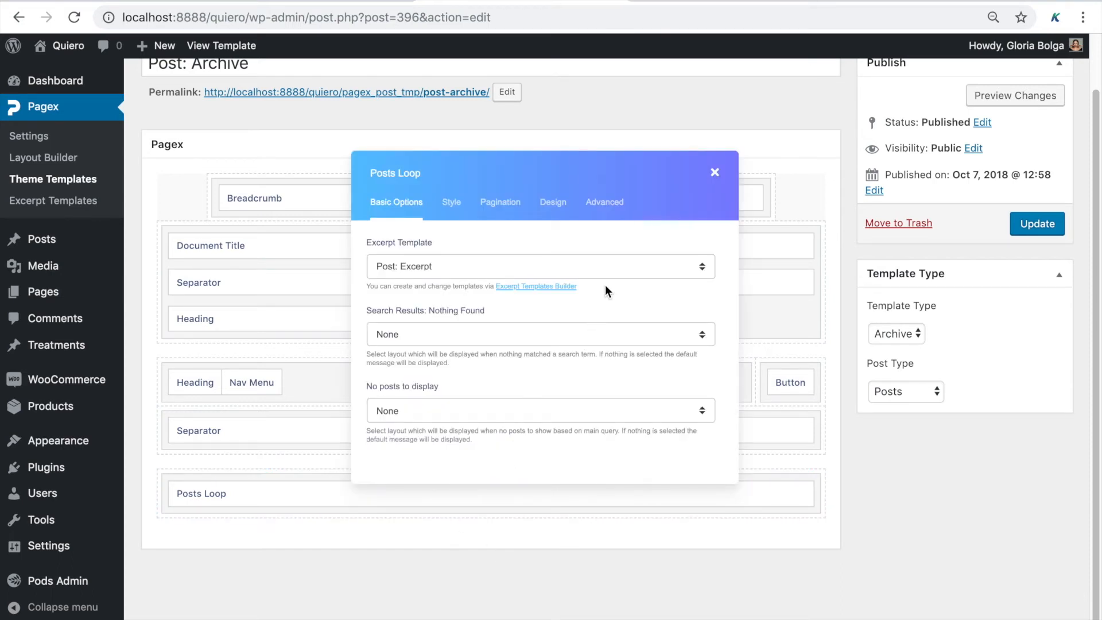
click(604, 270)
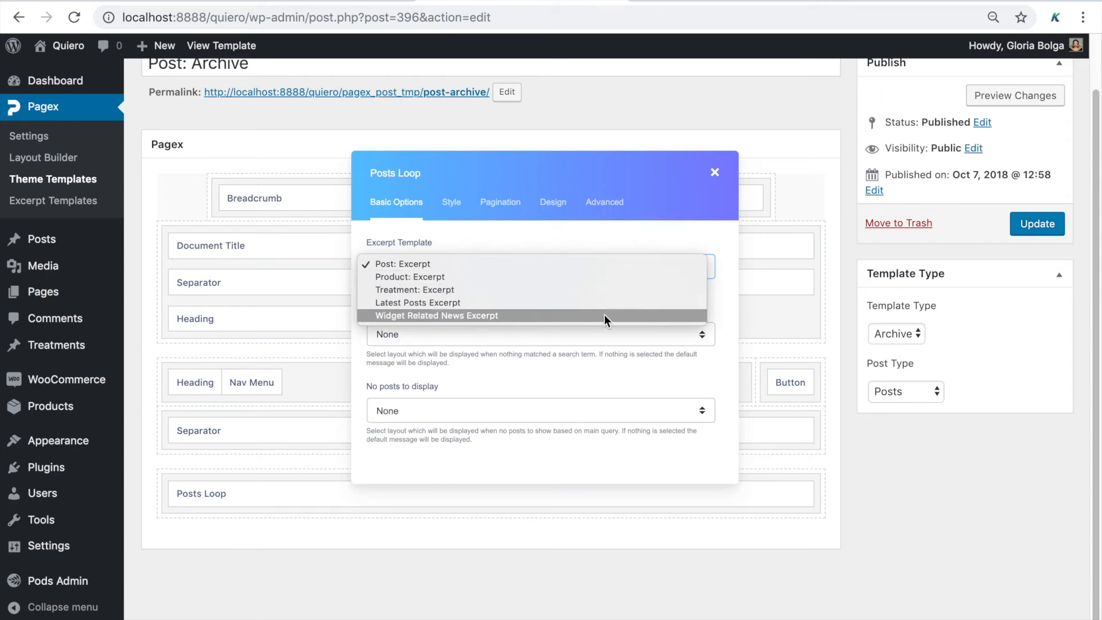
click(598, 369)
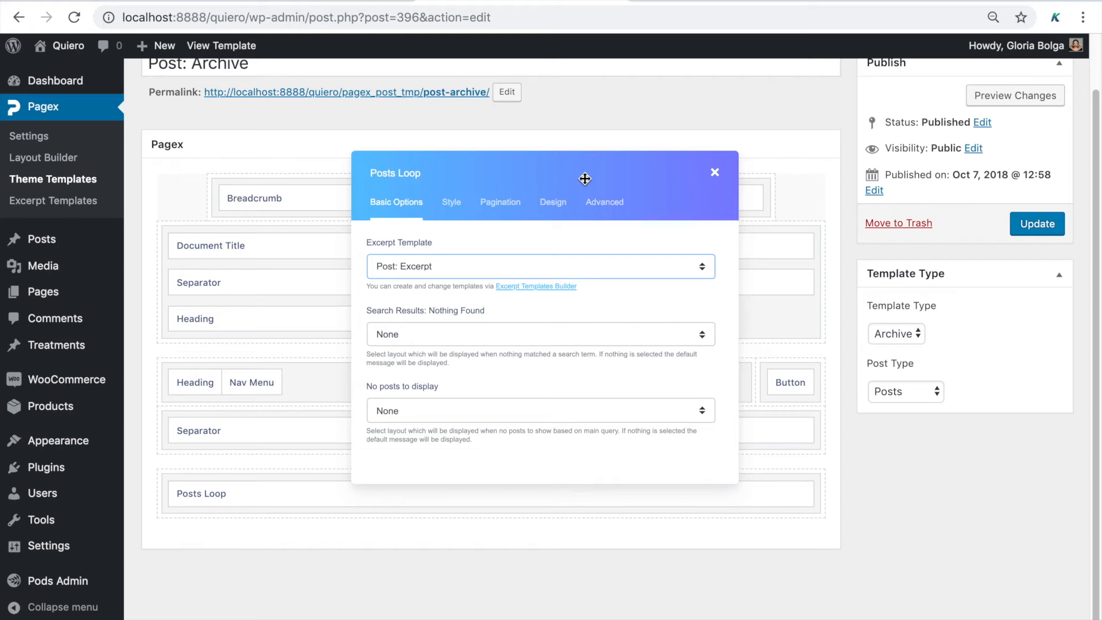
drag(584, 179, 676, 185)
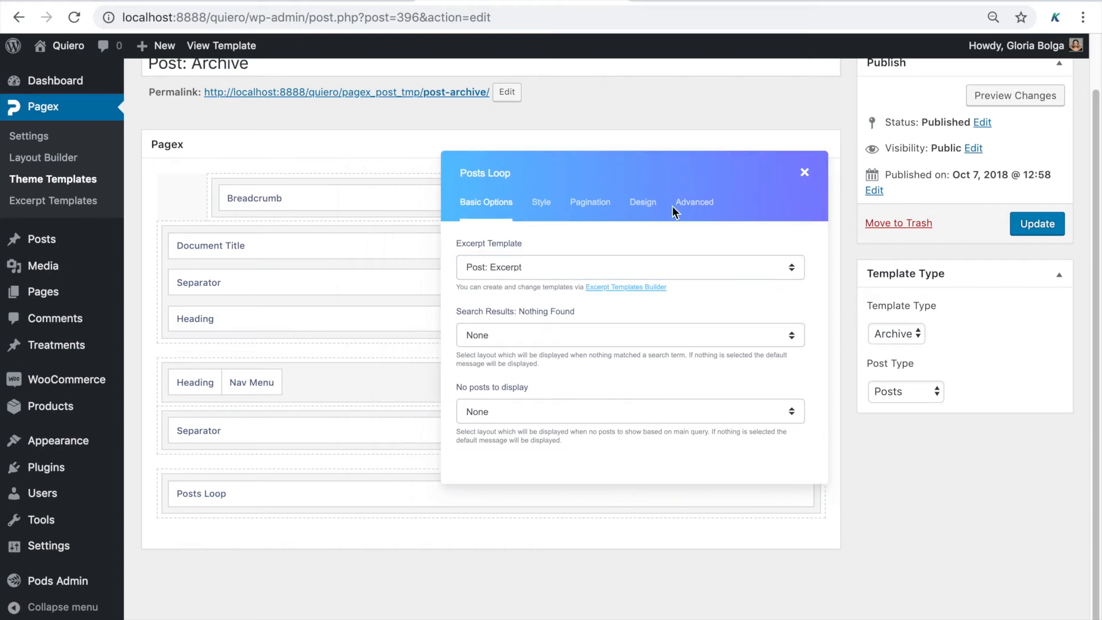
click(644, 285)
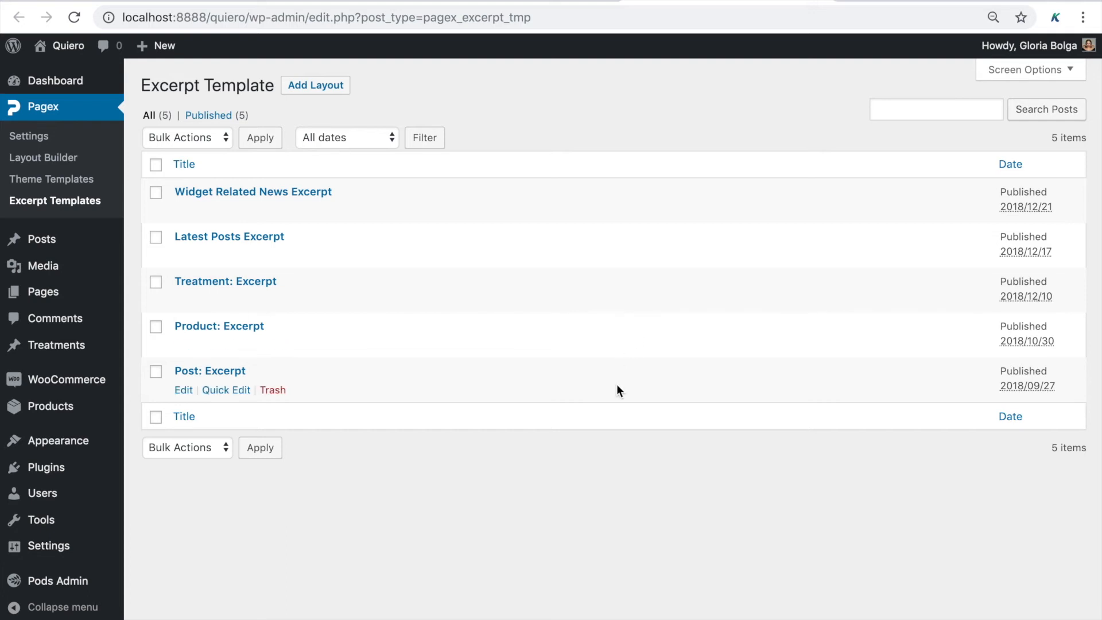
Open the Post: Excerpt template and scroll down to its spa-post preview and back up
click(227, 373)
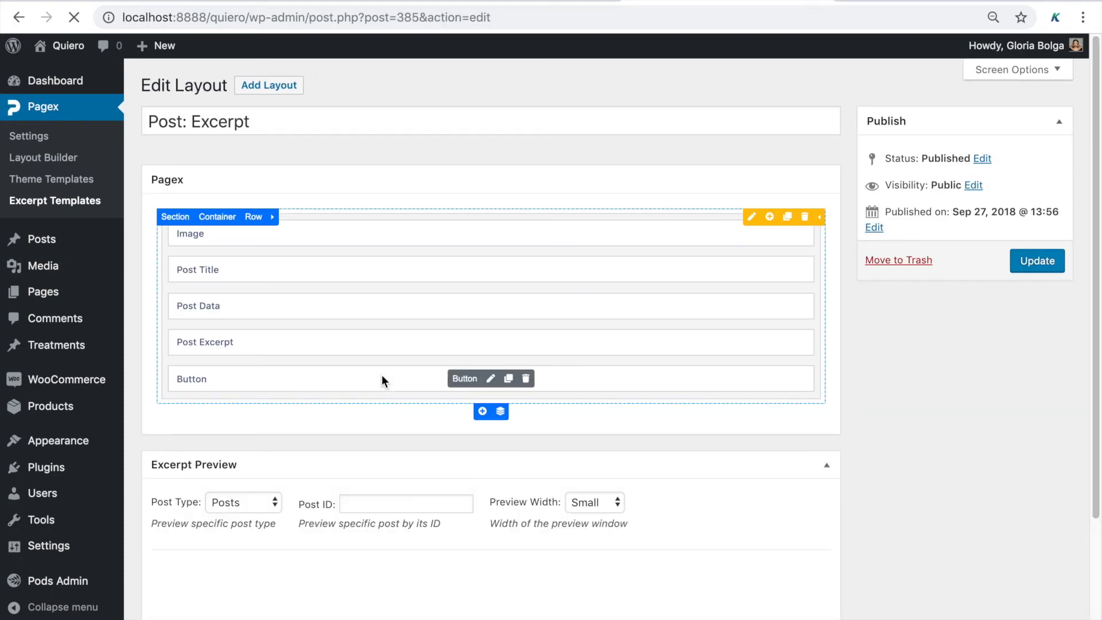
mouse_move(613, 284)
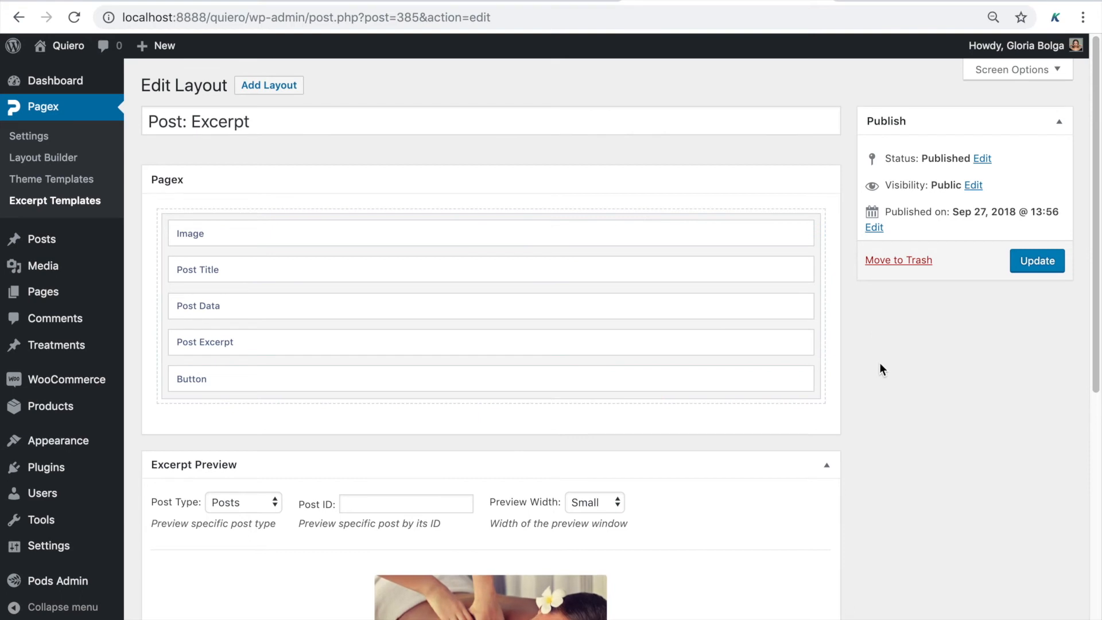
scroll(872, 389, down, 5)
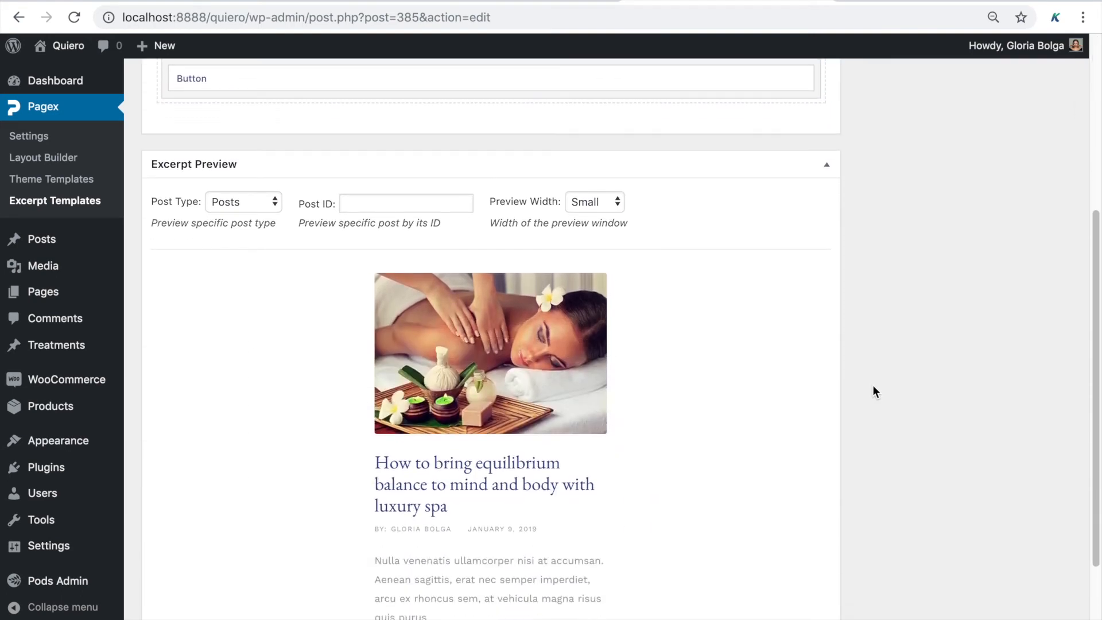
scroll(872, 391, down, 1)
scroll(873, 391, up, 3)
scroll(873, 385, up, 3)
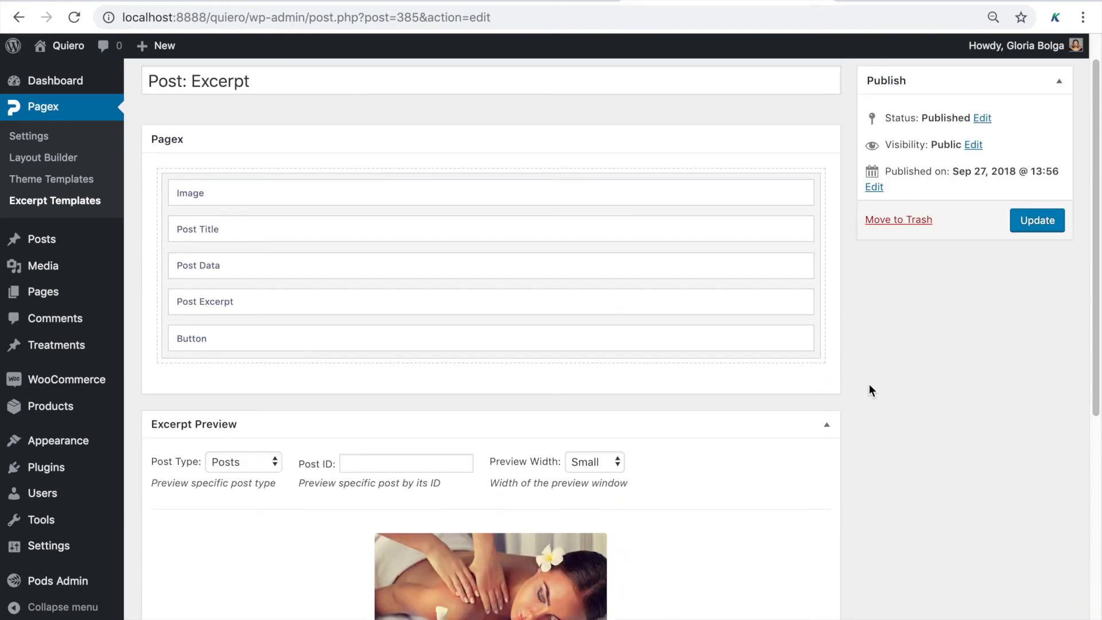
Set the excerpt's Post Title font size to 20 and colour to #d62b69
click(495, 226)
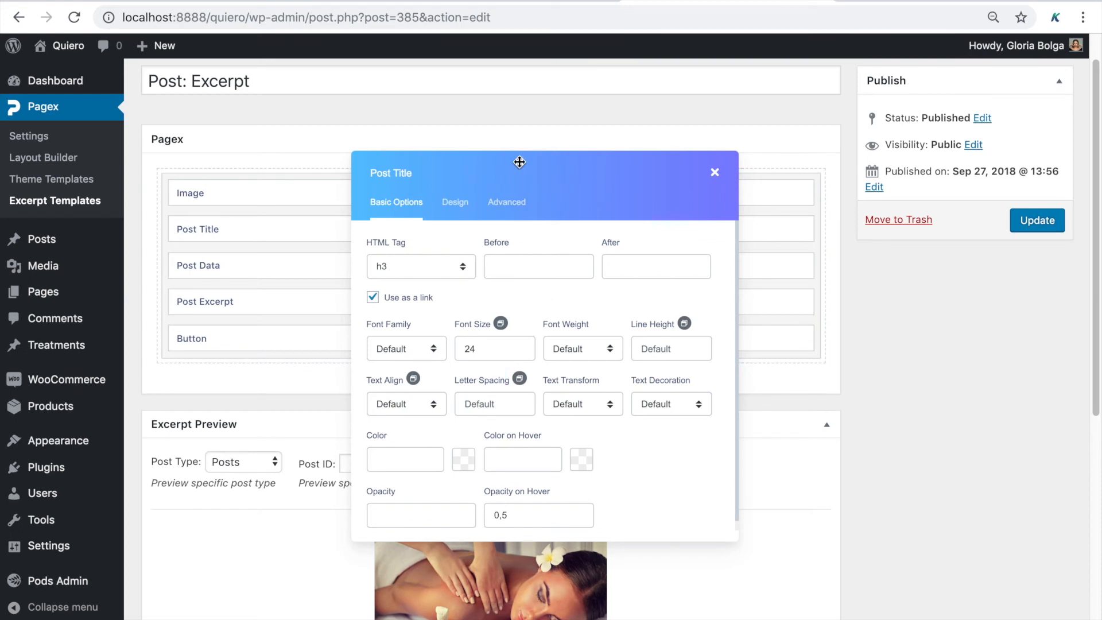
drag(566, 170, 889, 236)
click(820, 418)
key(BackSpace)
text(0)
scroll(587, 502, down, 5)
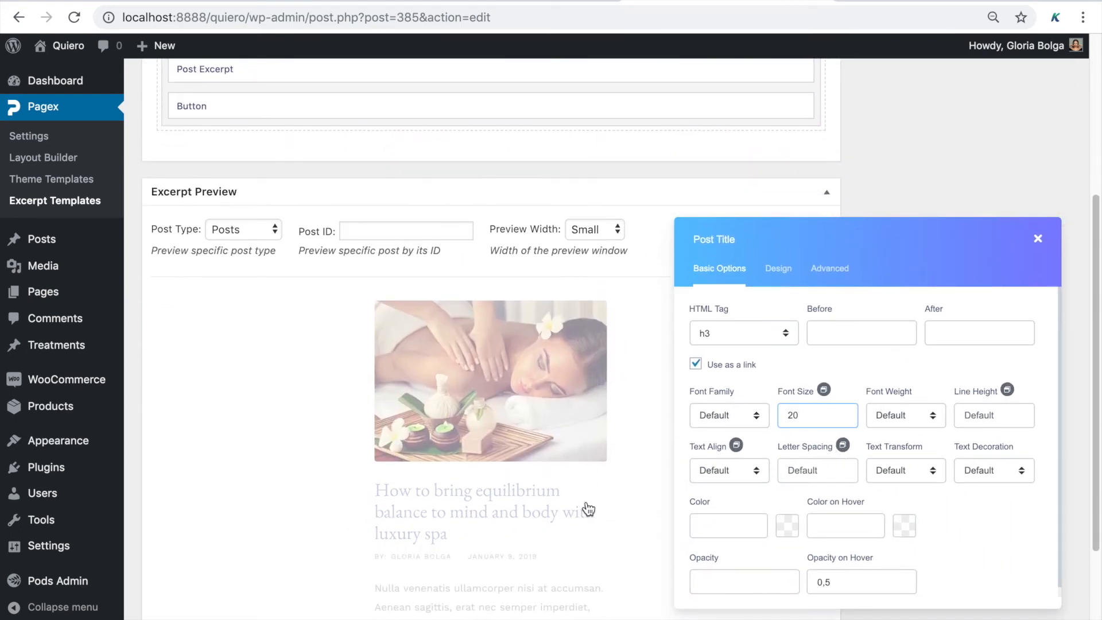
click(790, 531)
click(875, 320)
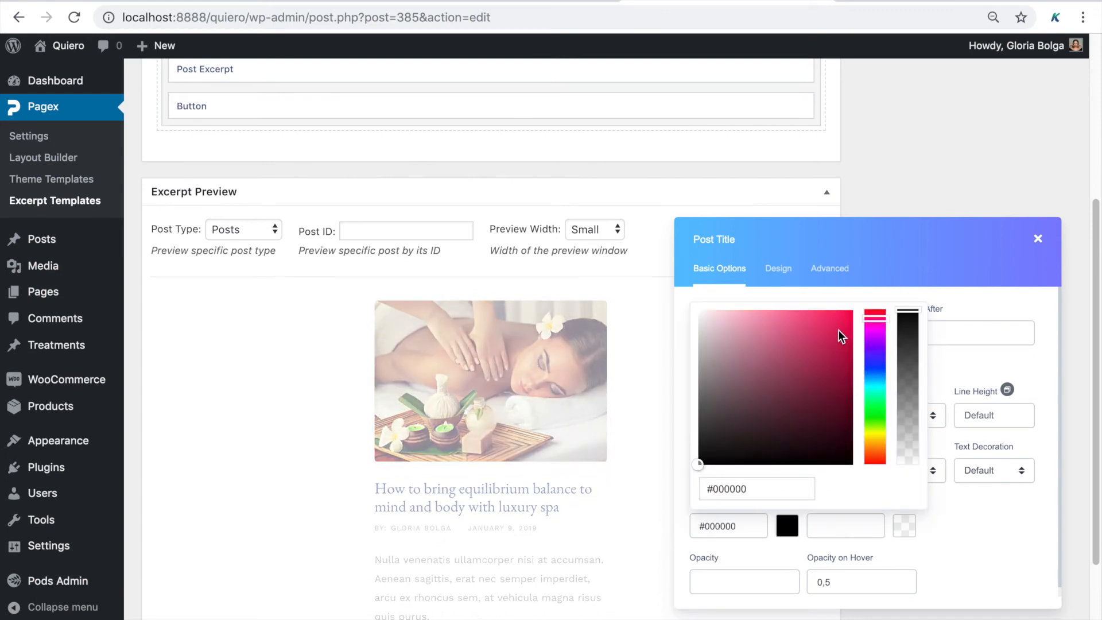
click(822, 335)
click(945, 544)
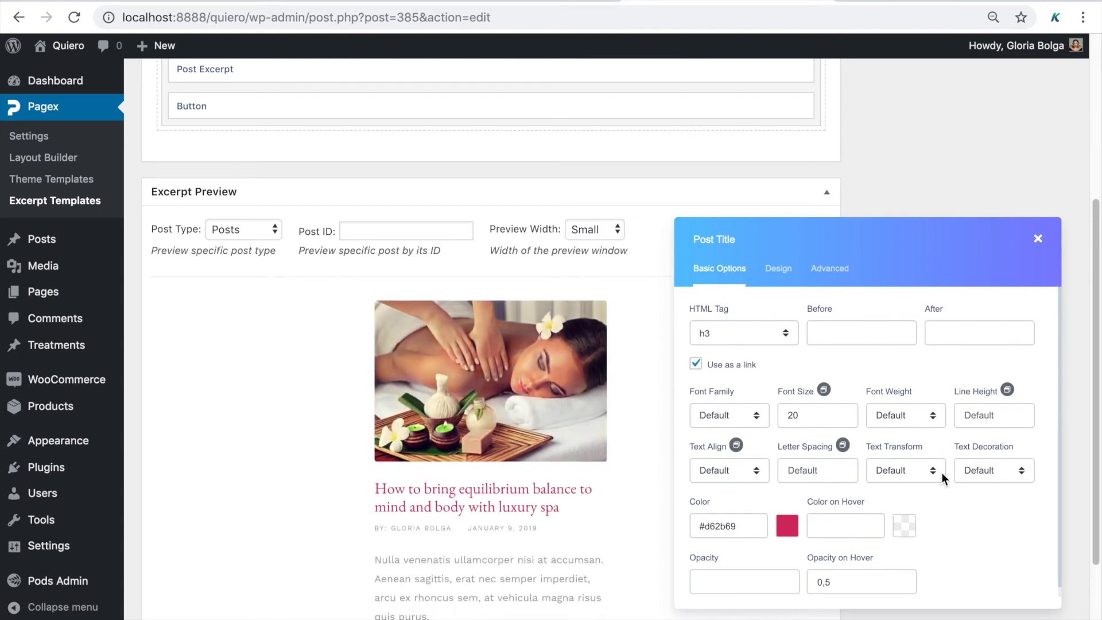
click(1037, 238)
Look at the Post Excerpt and Post Data settings, then return to the Excerpt Templates list
scroll(947, 264, up, 2)
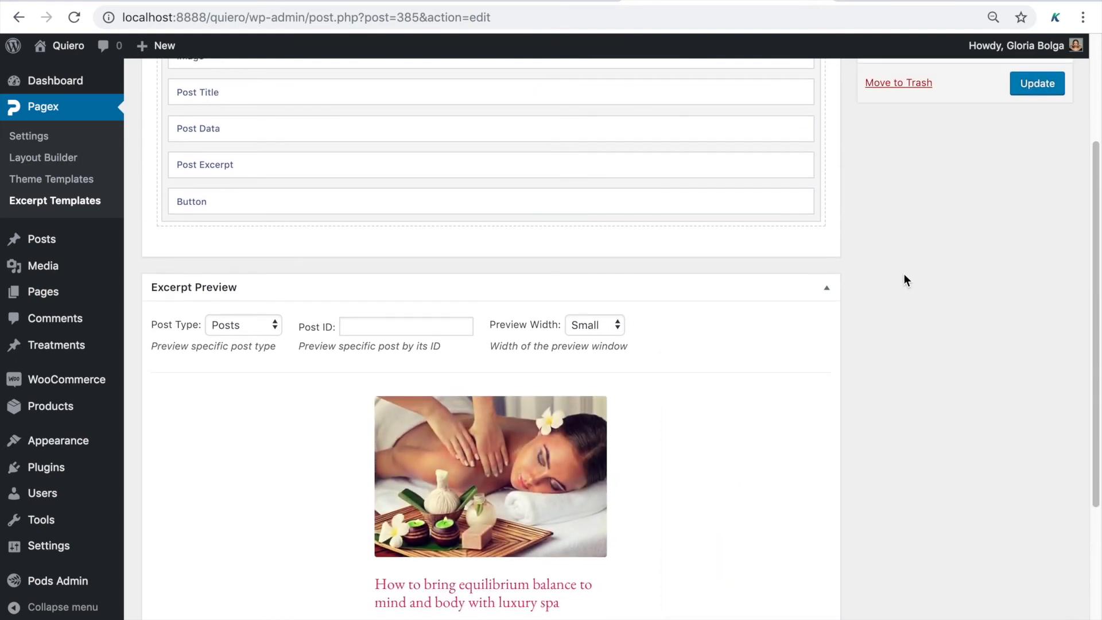
click(504, 166)
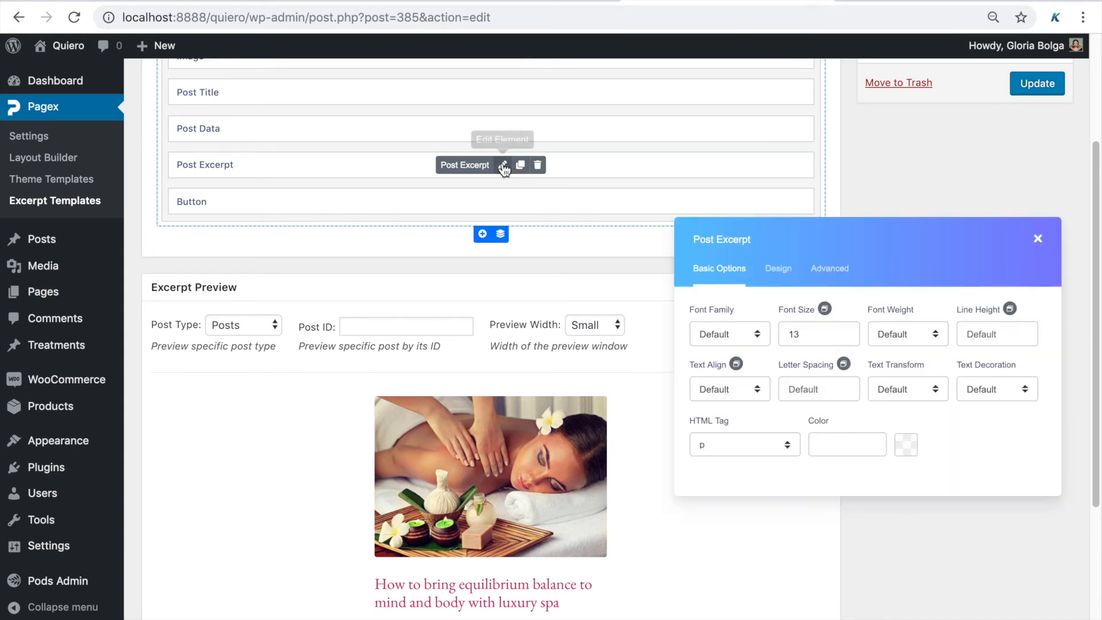
mouse_move(490, 140)
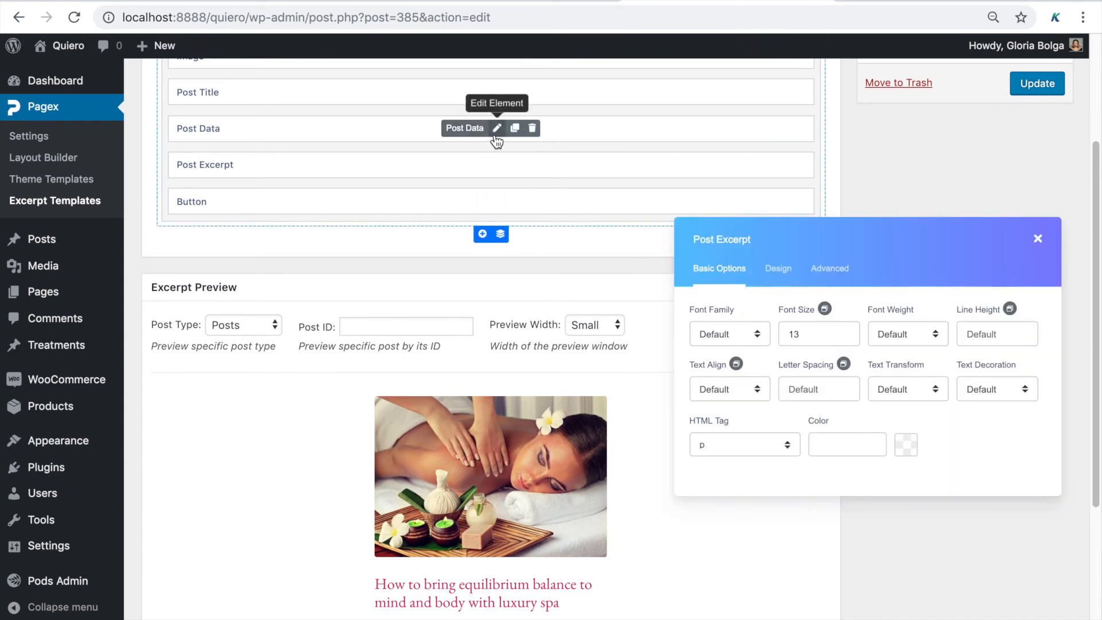
click(497, 137)
click(777, 338)
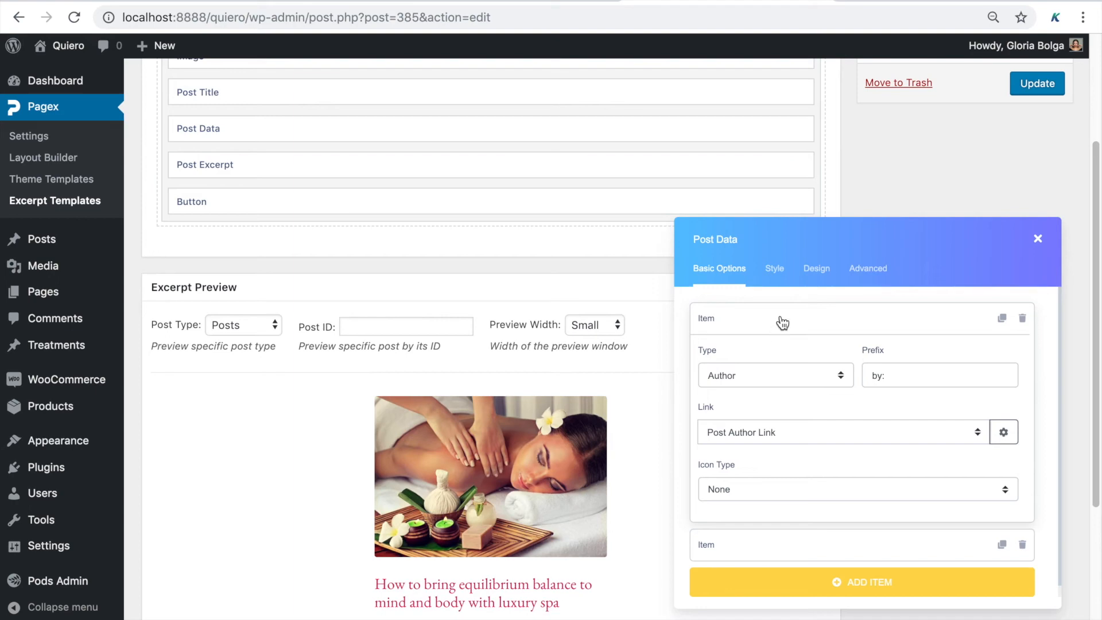
click(78, 203)
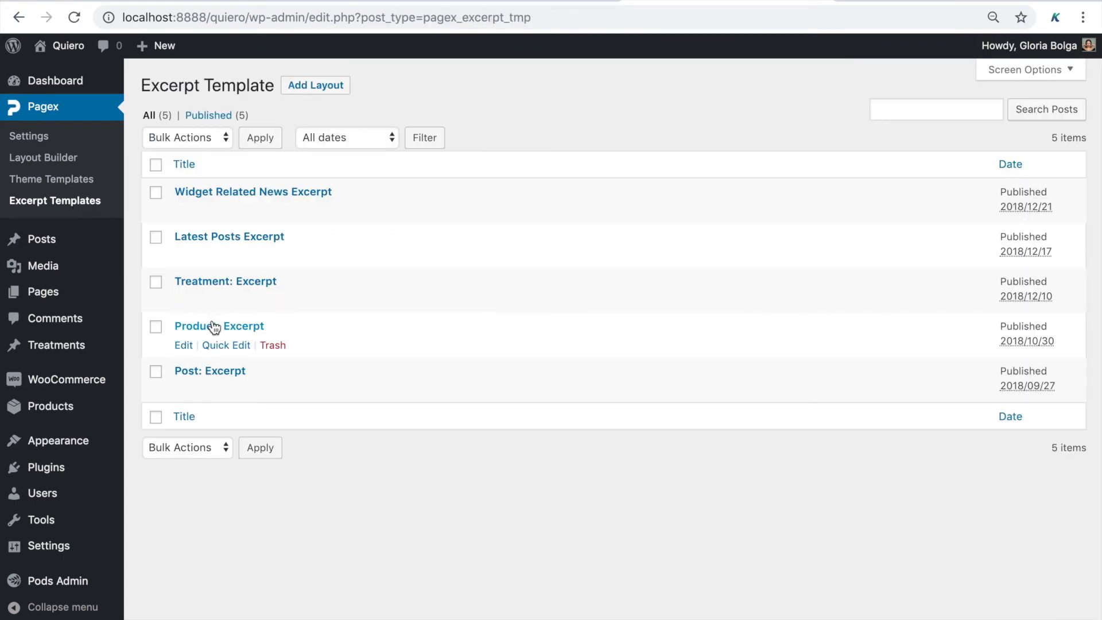
Open the Product: Excerpt template and bring up its Add To Cart element settings, moved aside
click(216, 325)
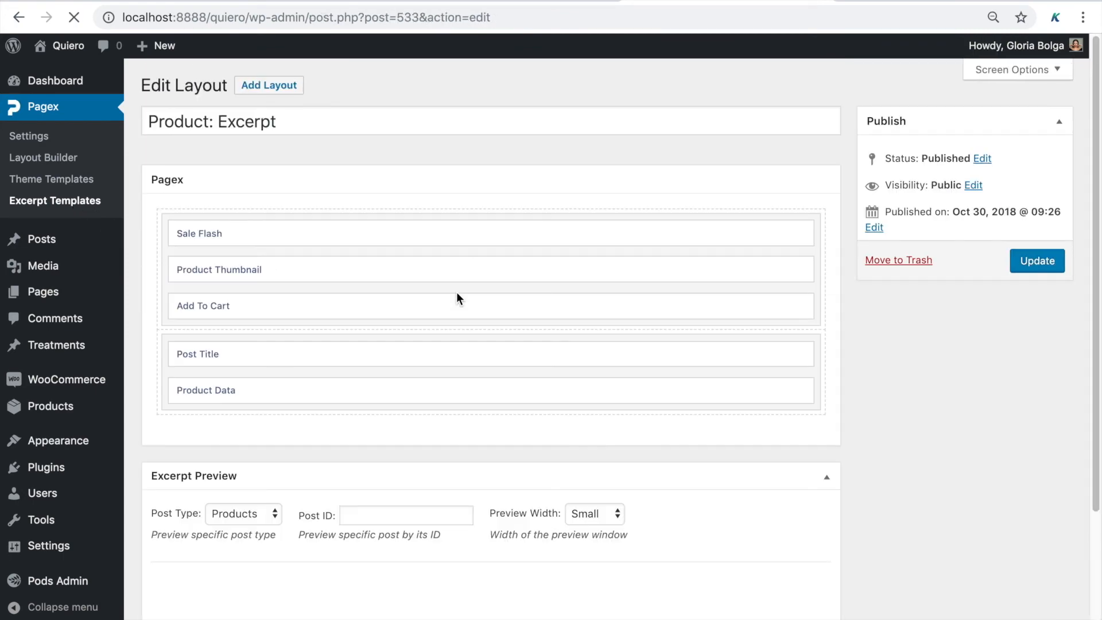
scroll(456, 291, down, 3)
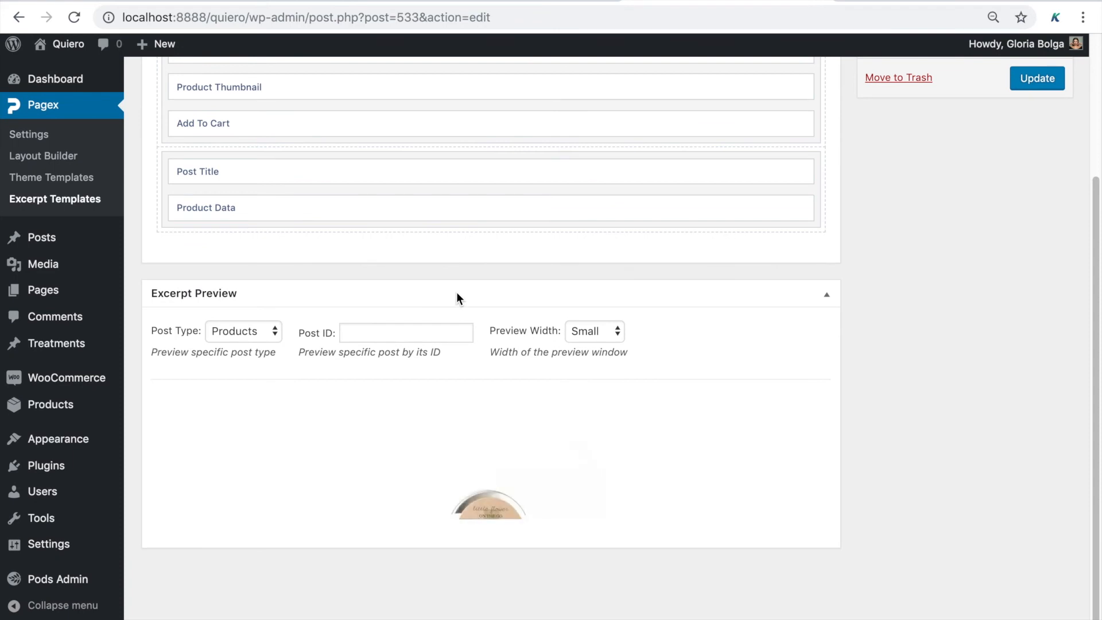
scroll(456, 292, up, 3)
click(501, 258)
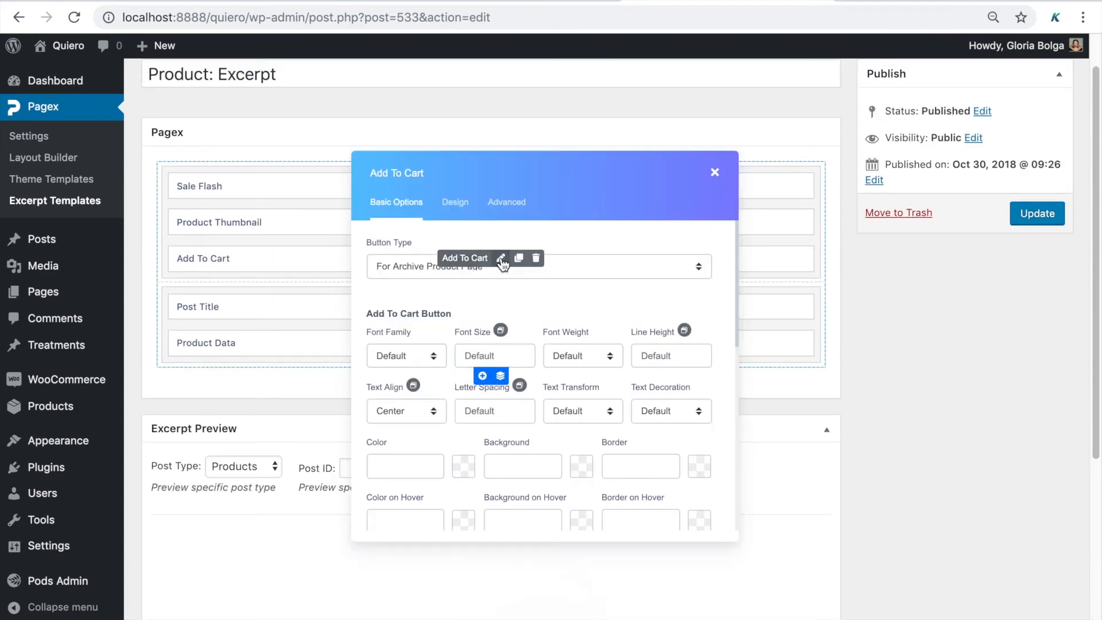
drag(569, 194, 815, 216)
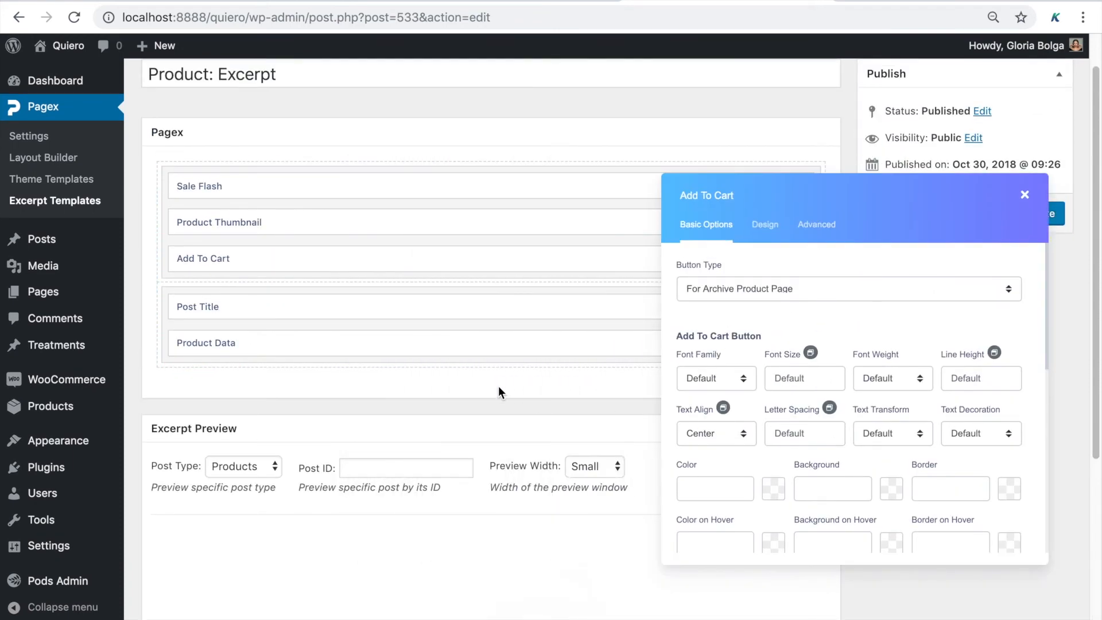
Review the Product Data element's settings against the preview, then close them
click(505, 345)
scroll(885, 439, down, 3)
scroll(884, 438, up, 3)
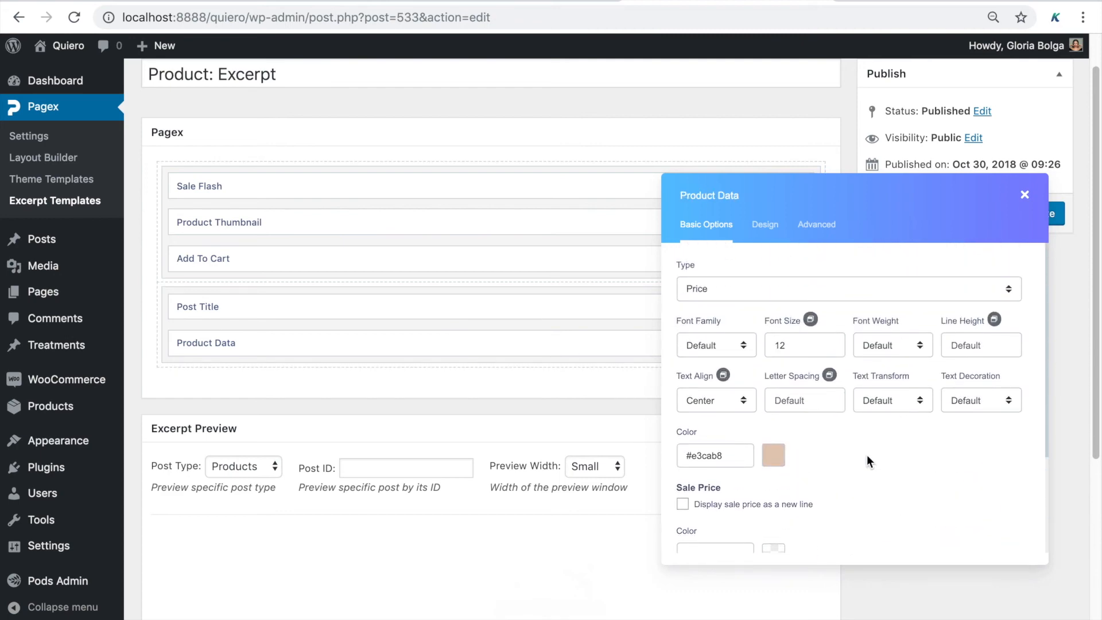
scroll(617, 494, down, 5)
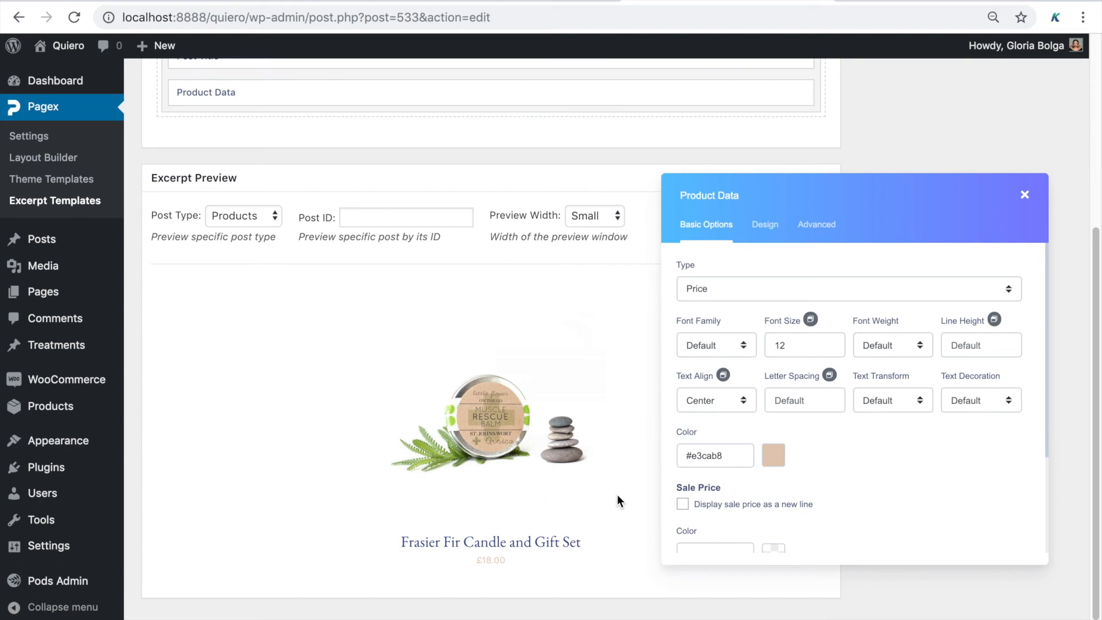
click(1022, 195)
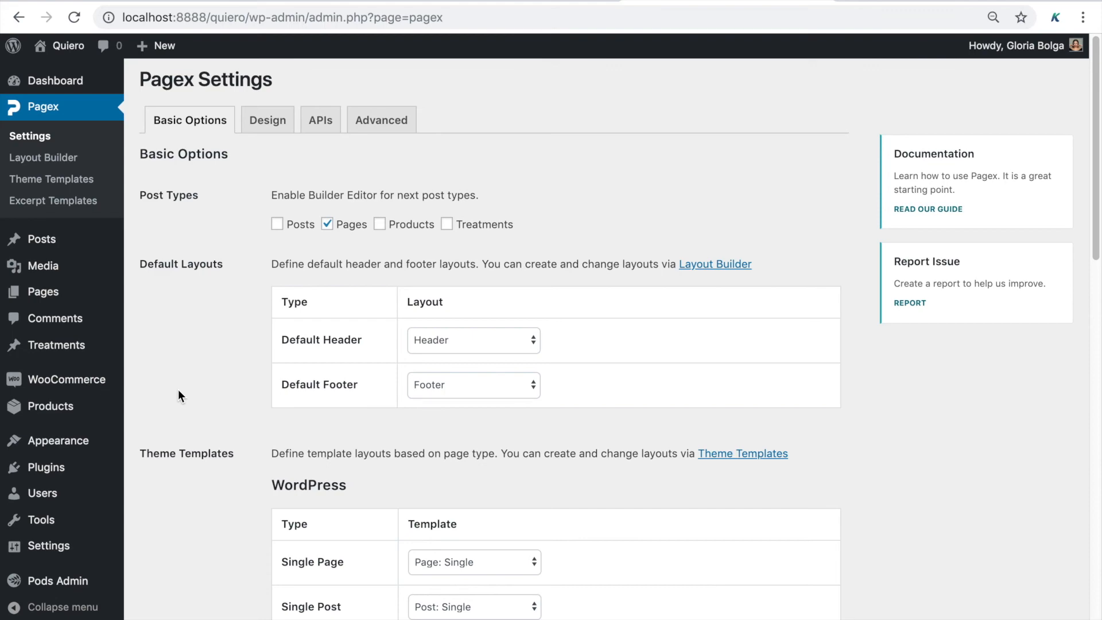
Scroll the Basic Options to the Products and Treatments Single and Archive template assignments
scroll(178, 389, down, 15)
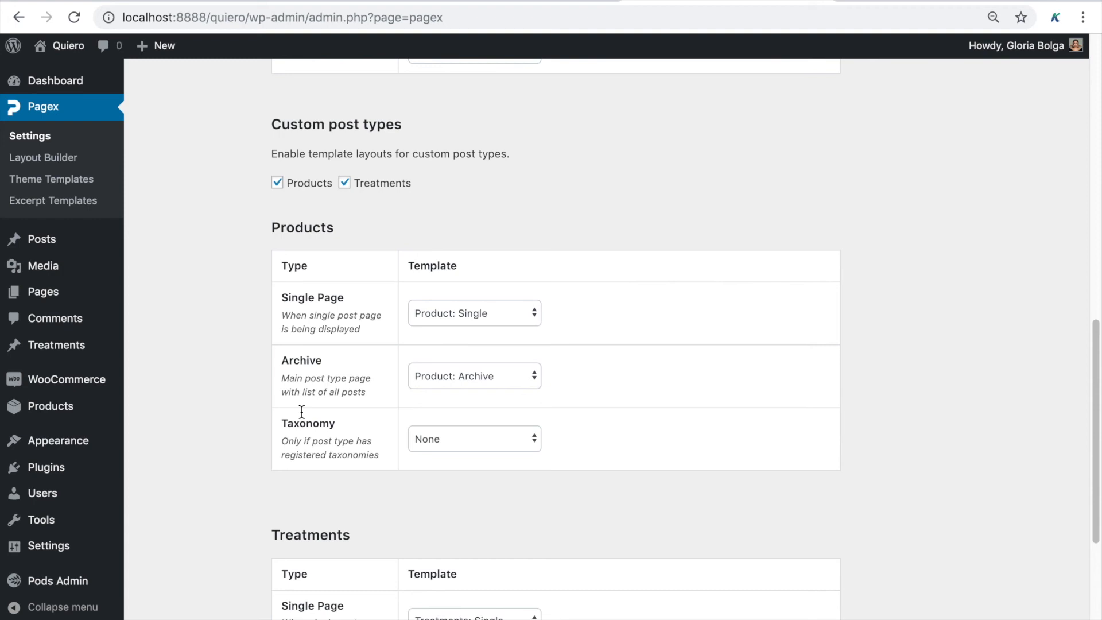
scroll(301, 467, down, 5)
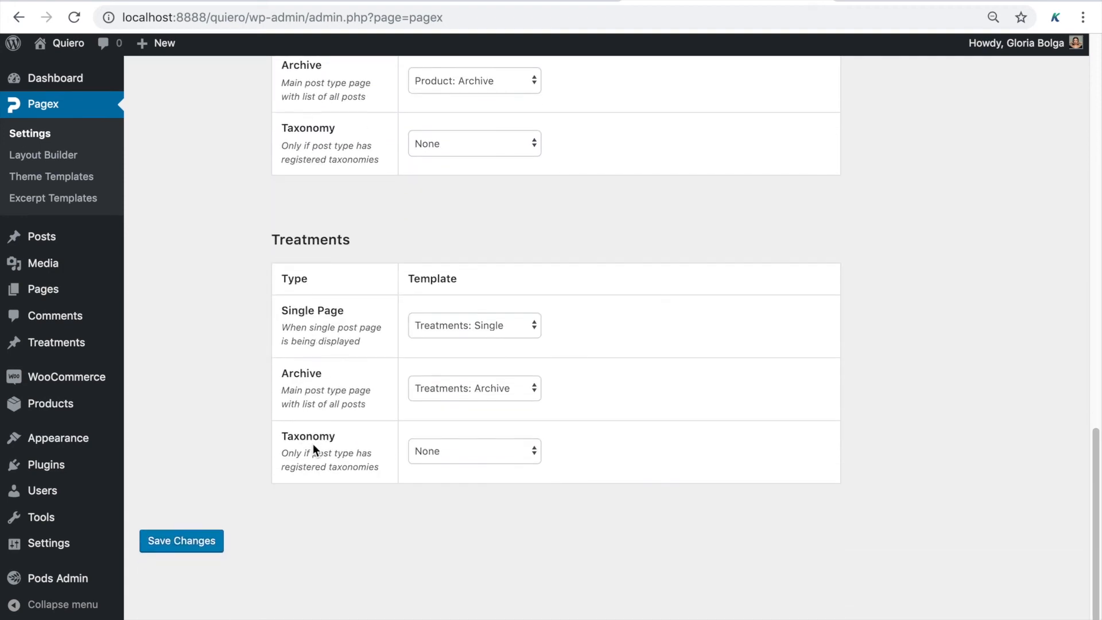
scroll(332, 531, up, 20)
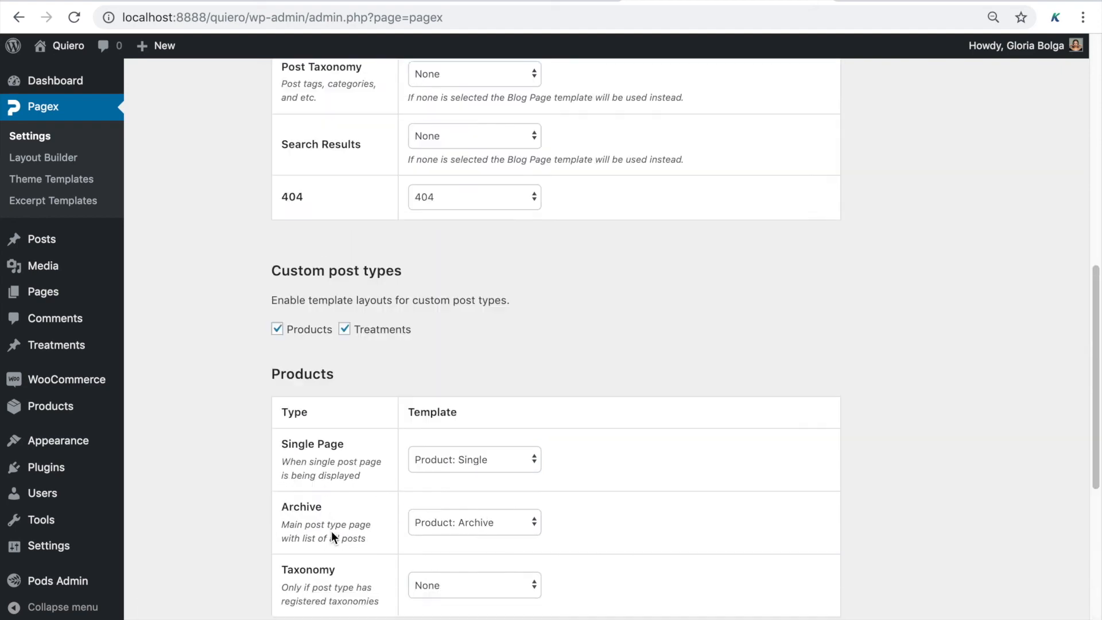
Look through the Design tab's Typography, Buttons and Form Elements, then show the Mailchimp and Google Maps API fields
click(273, 117)
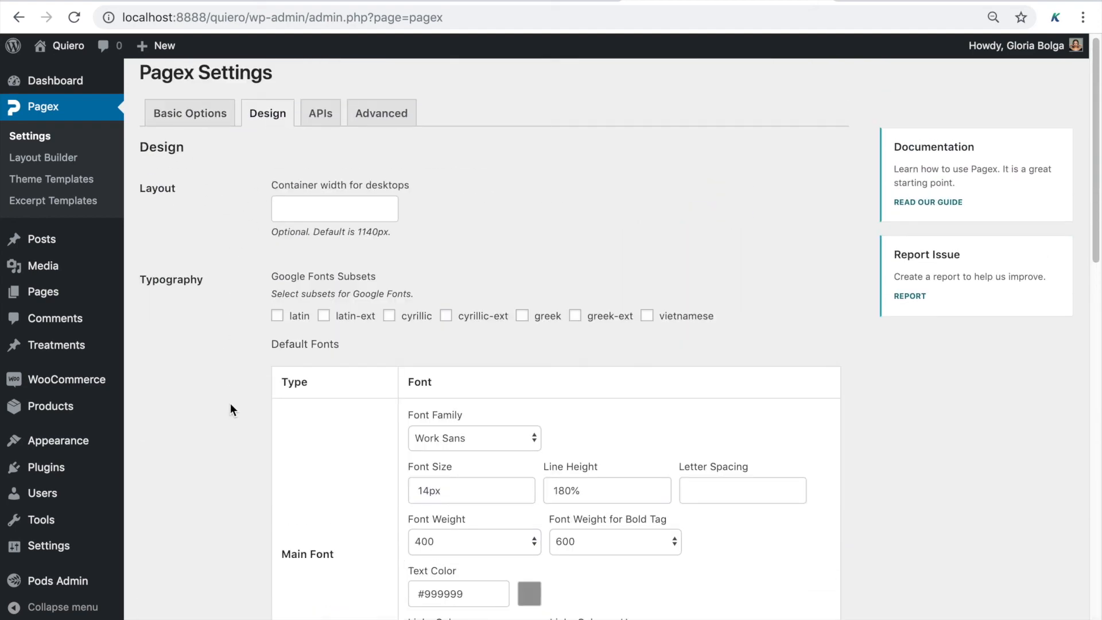
scroll(230, 404, down, 8)
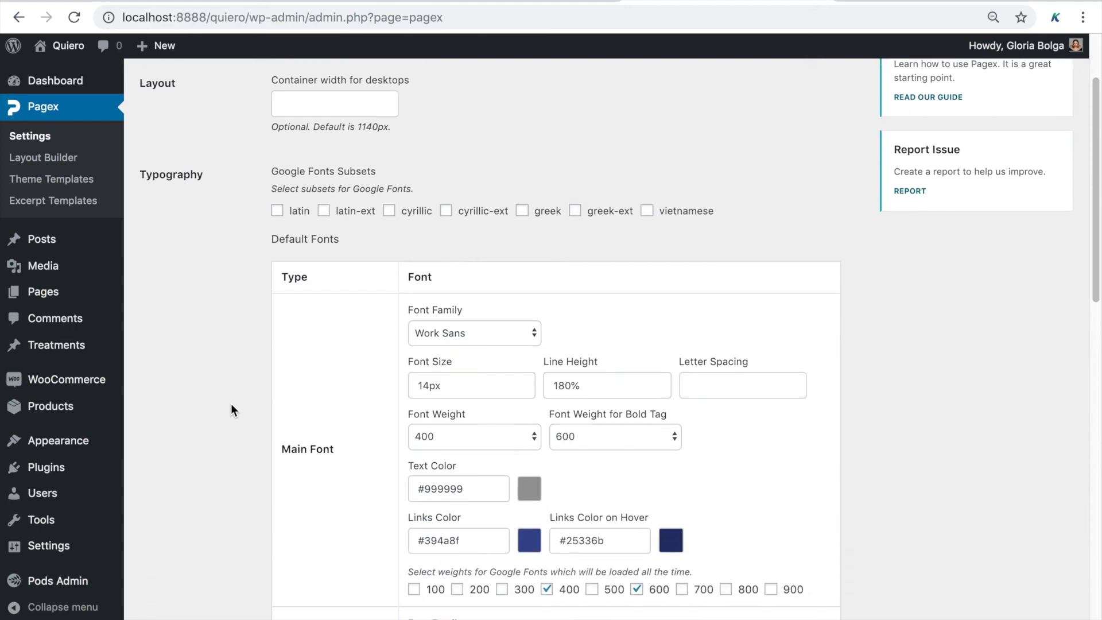
scroll(231, 409, down, 10)
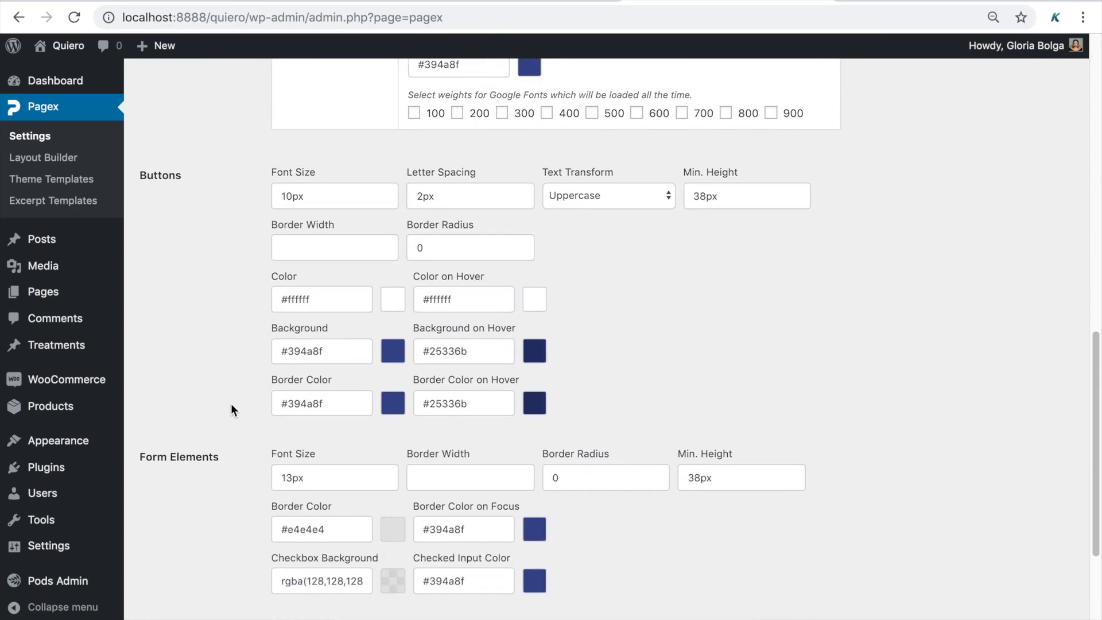
scroll(231, 409, up, 18)
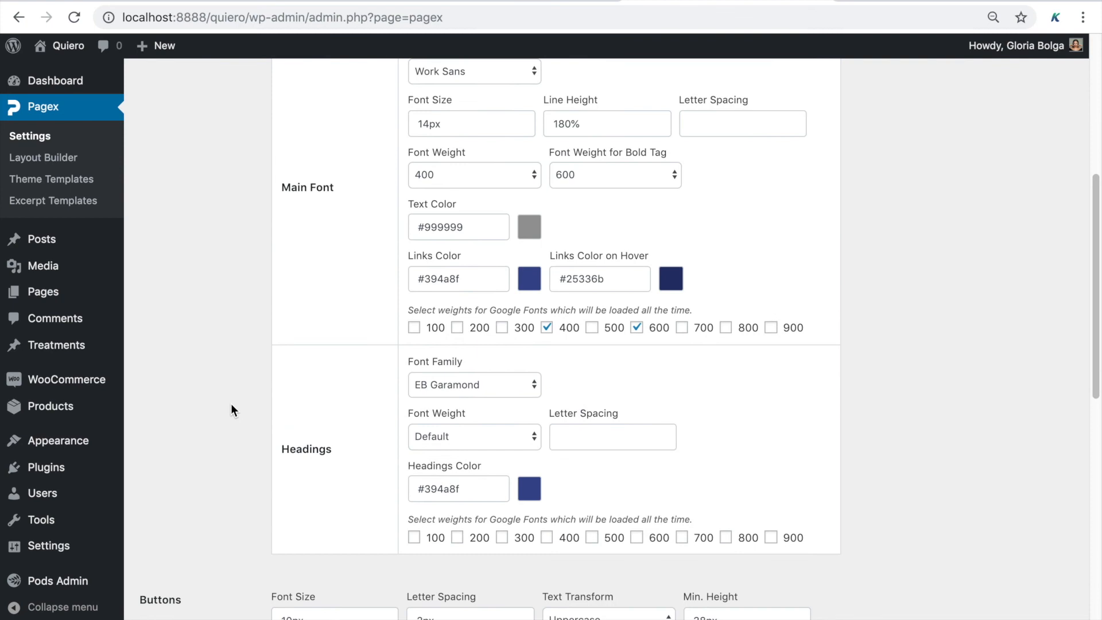
click(320, 121)
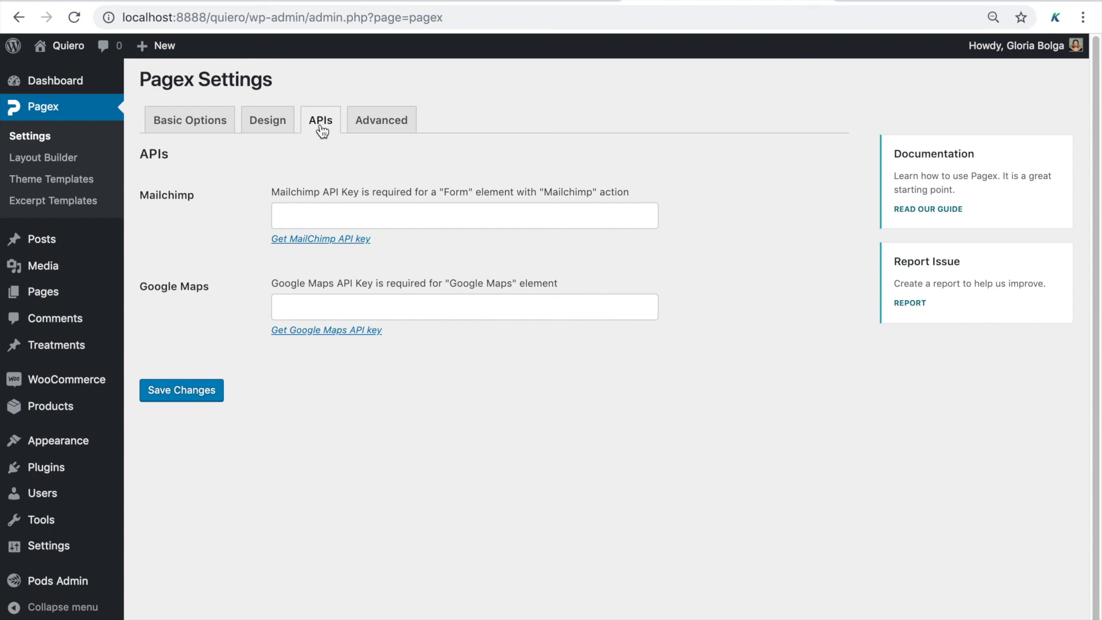
Check the Advanced tab's coming soon, multilingual and GDPR options, then go back to Basic Options
click(395, 134)
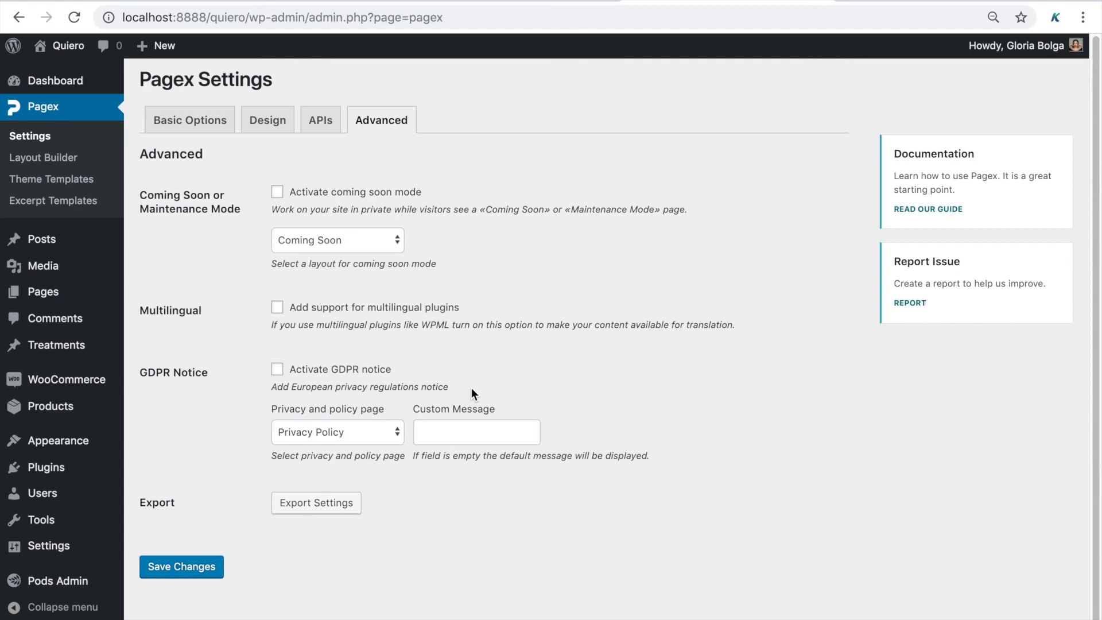
click(214, 127)
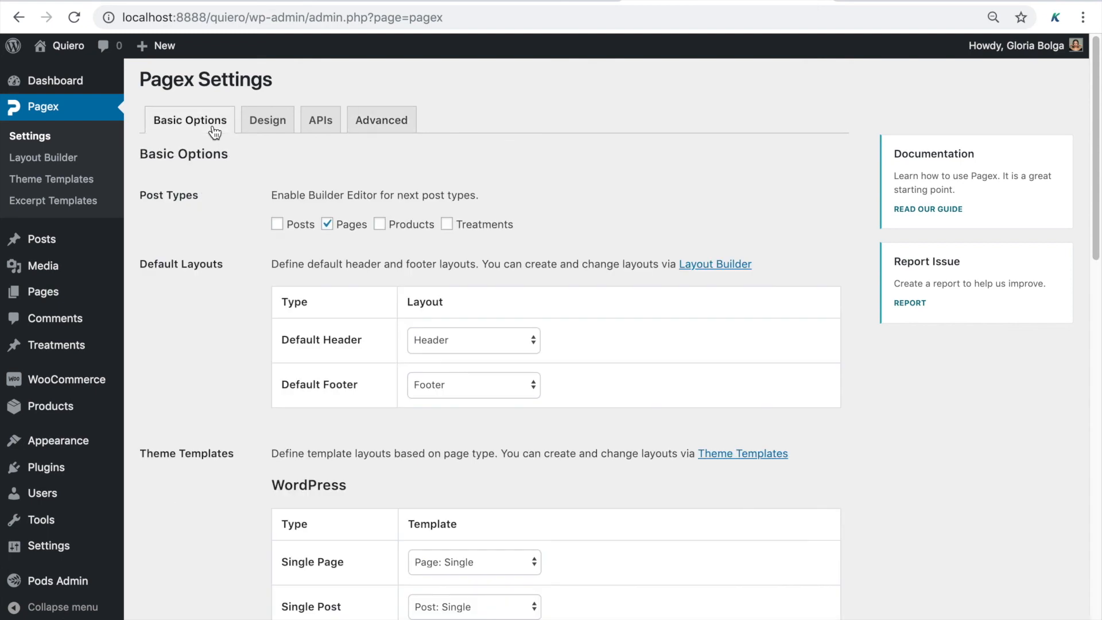